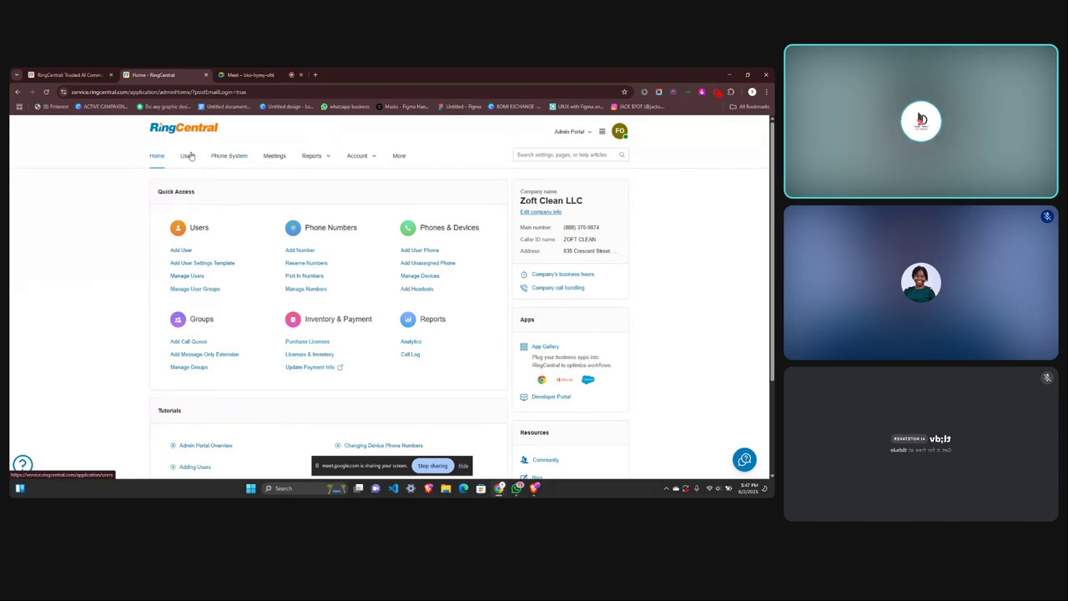
# Open the Users with Extensions list and zoom the browser page to 150%.
pyautogui.click(188, 156)
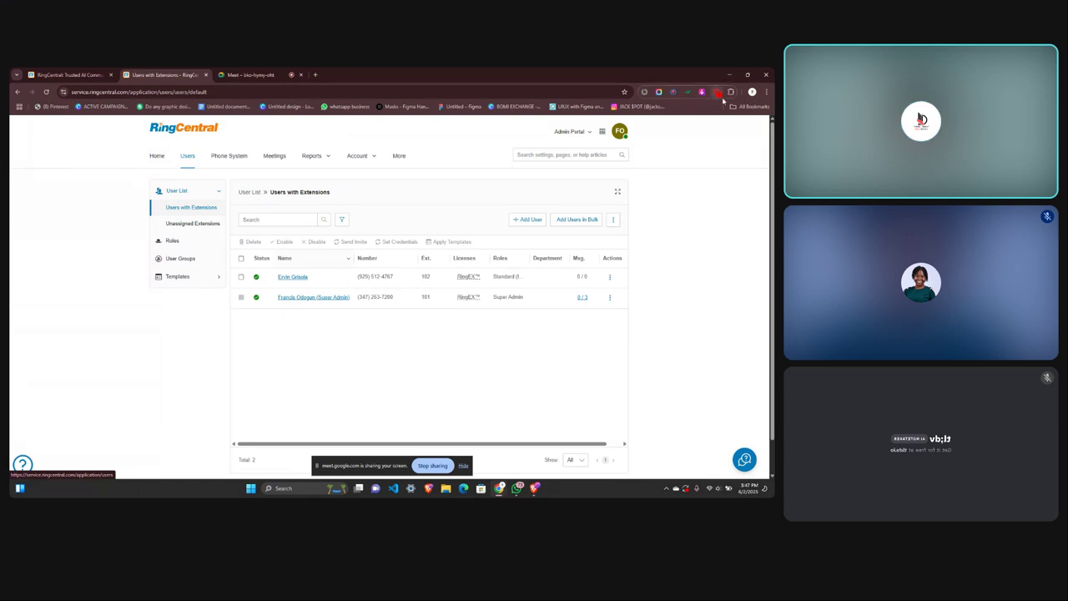
pyautogui.click(766, 92)
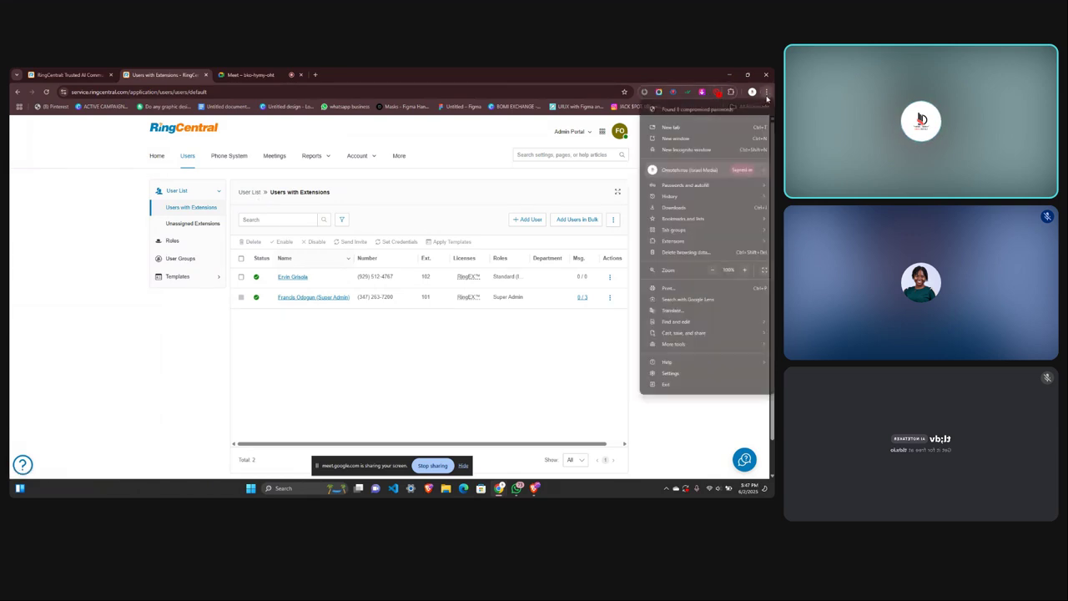
pyautogui.click(745, 269)
pyautogui.click(744, 270)
pyautogui.click(745, 269)
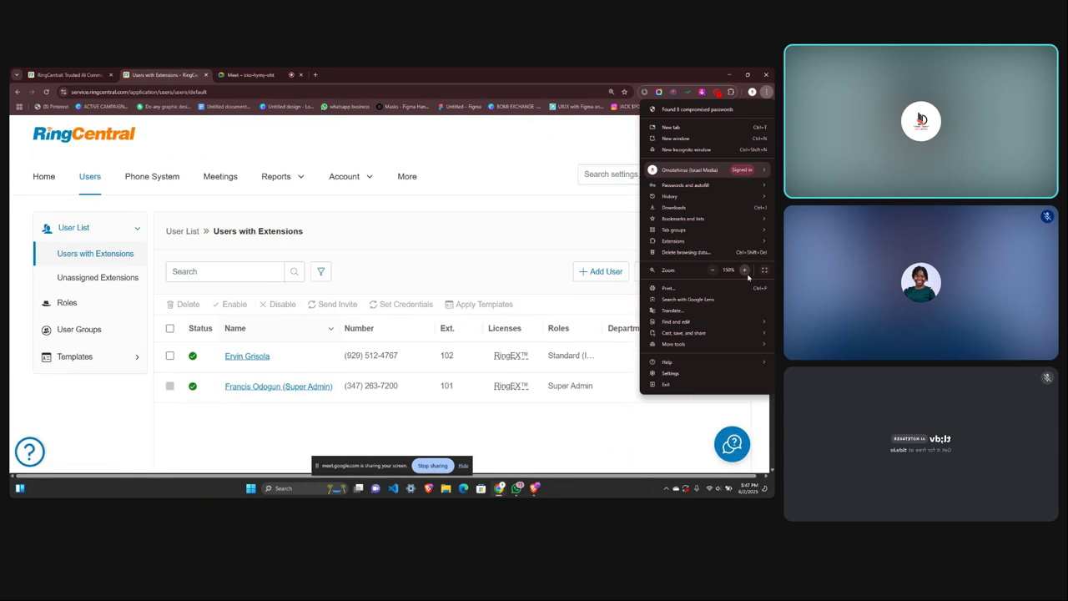
pyautogui.click(712, 269)
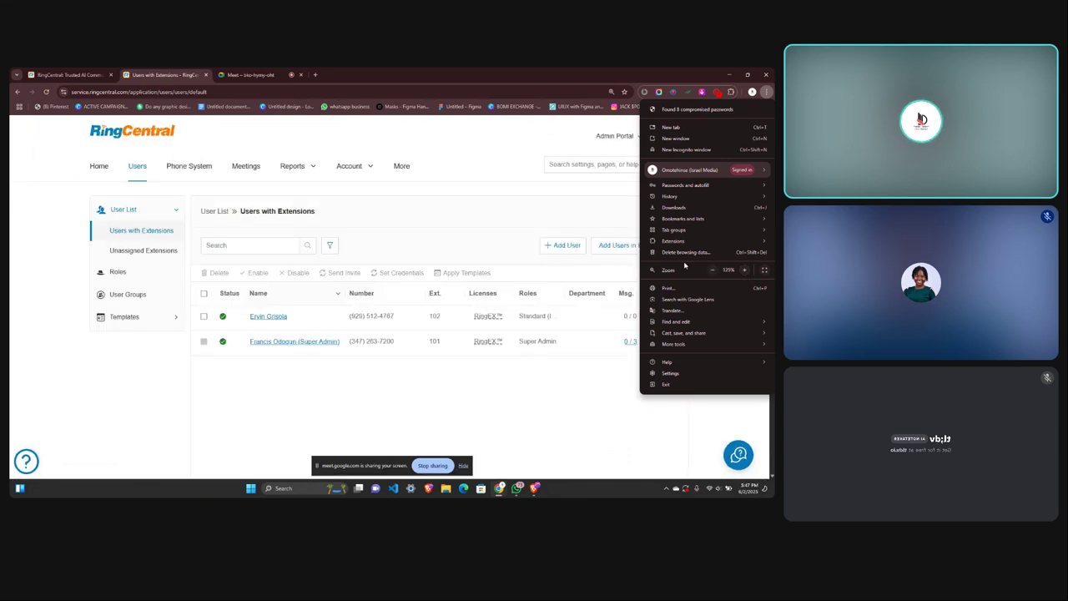
pyautogui.click(744, 269)
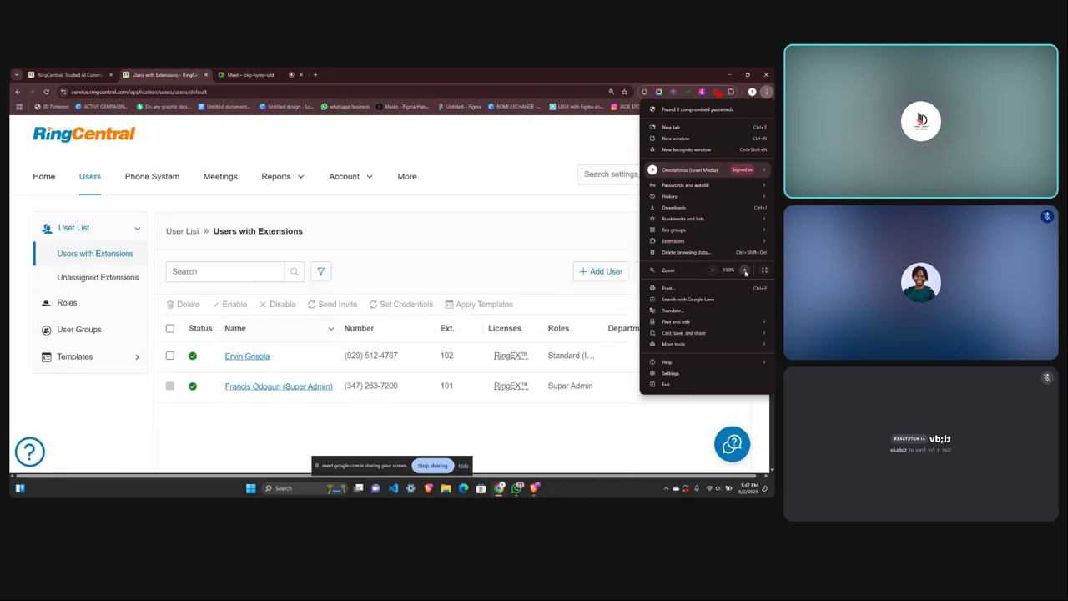
pyautogui.click(589, 221)
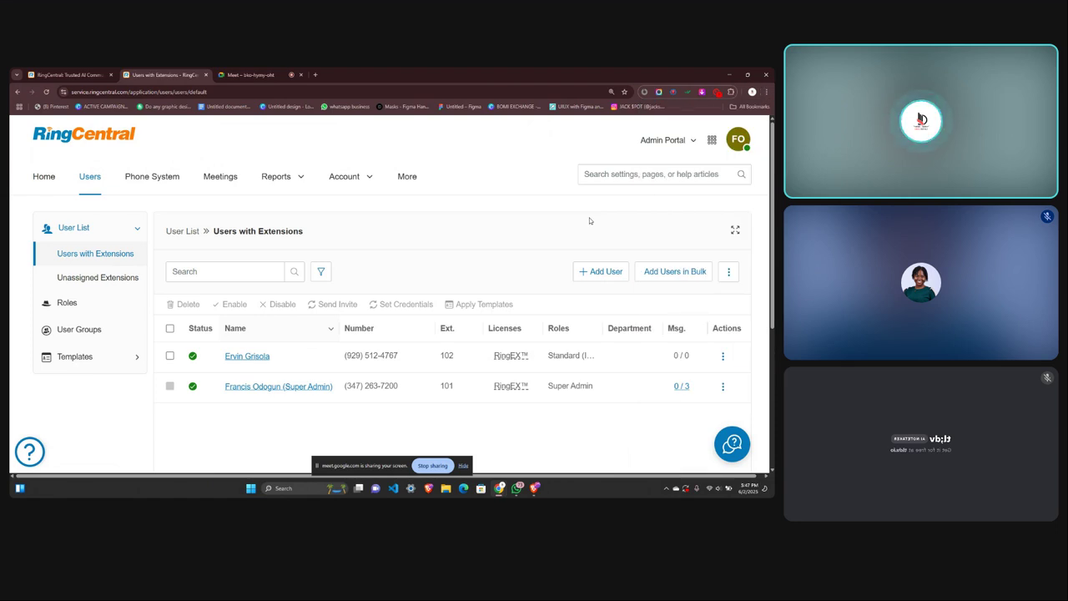
# Restart Add User, discarding the unfinished setup, to reach the user-type step.
pyautogui.click(588, 273)
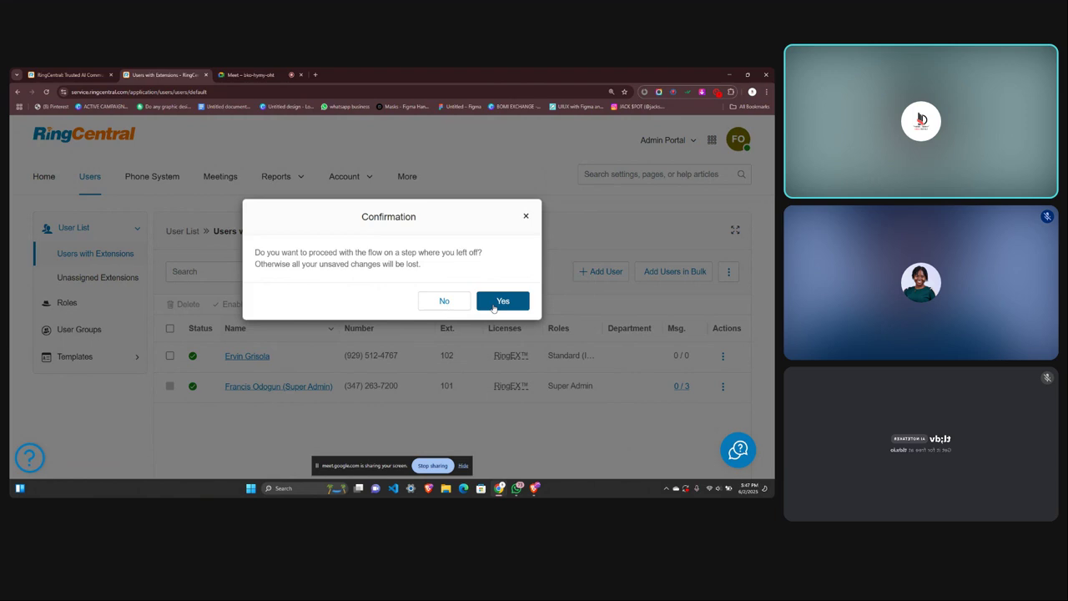
pyautogui.click(501, 302)
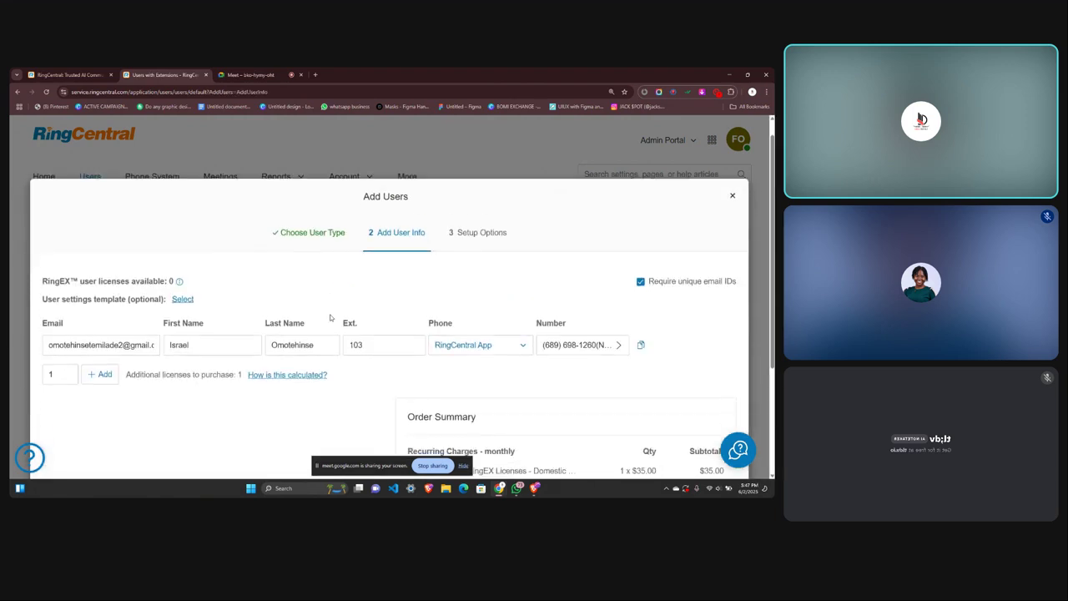
pyautogui.click(733, 200)
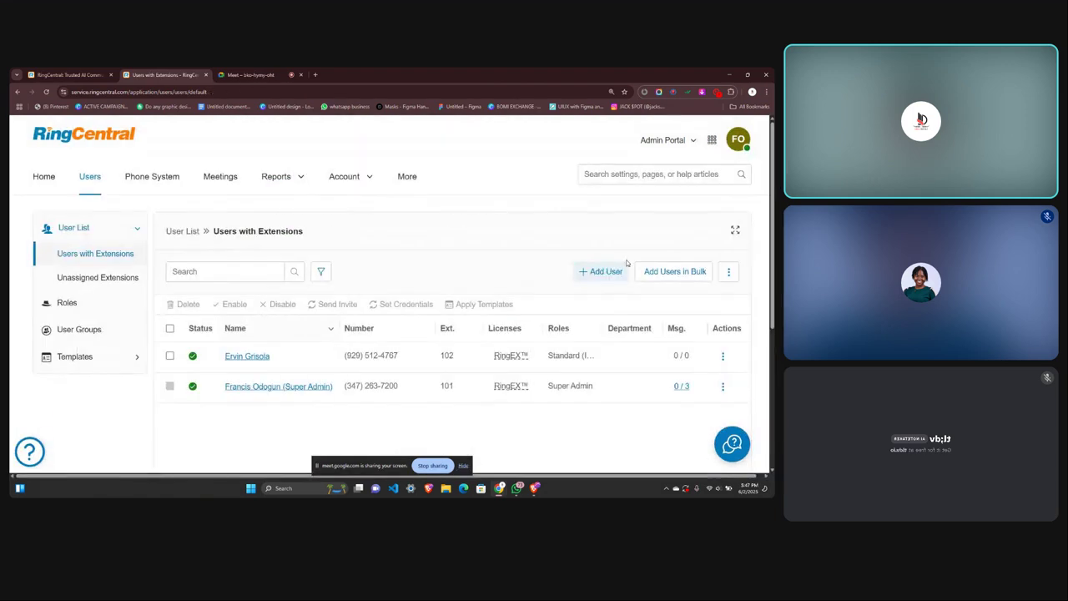
pyautogui.click(606, 272)
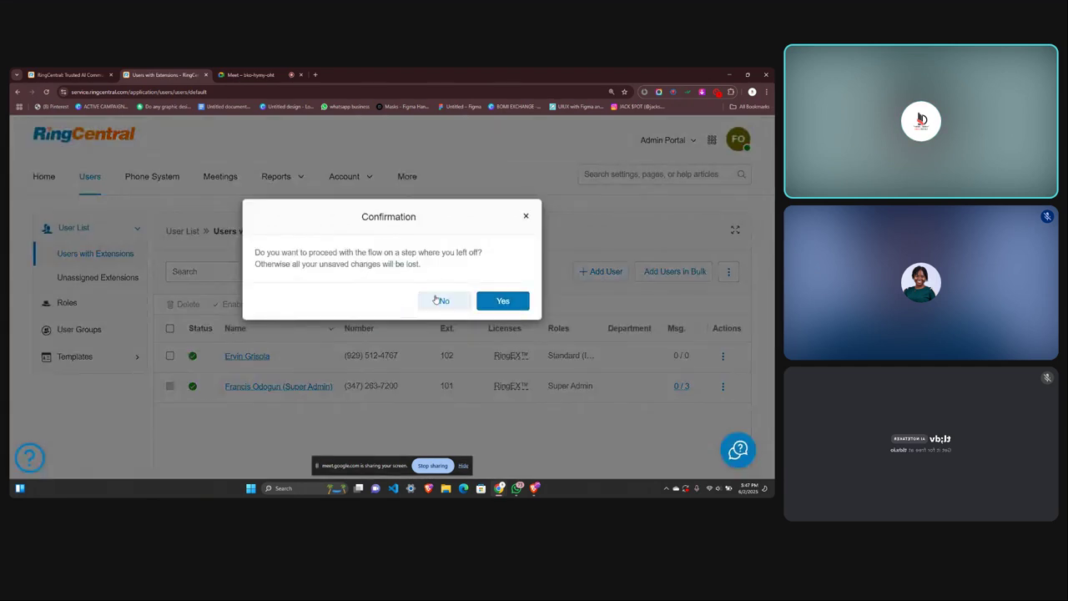
pyautogui.click(438, 297)
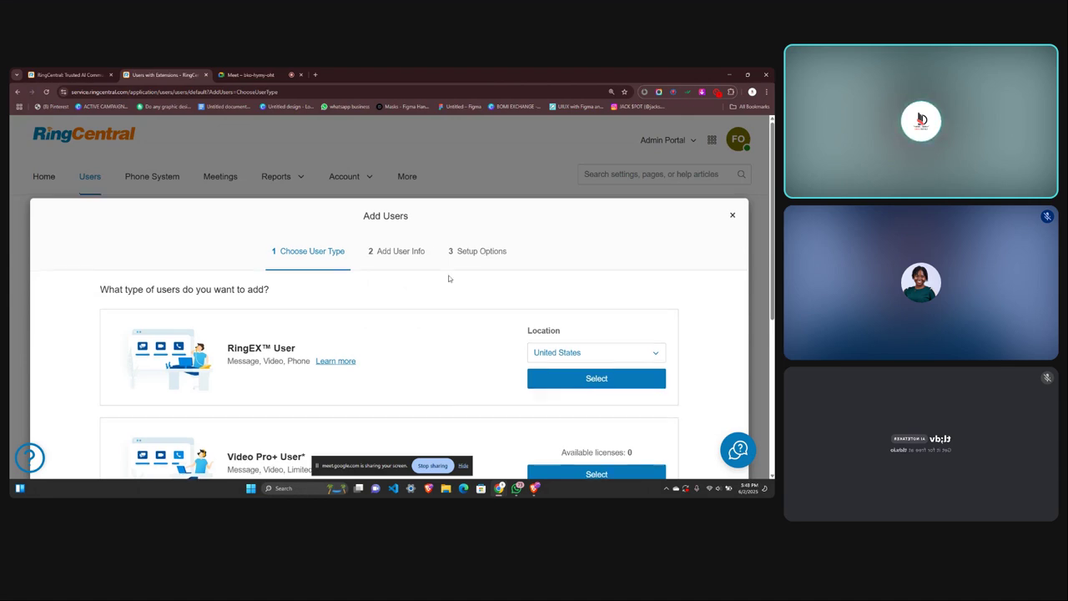
# Browse the available user types and select the RingEX User type.
pyautogui.scroll(-3, 448, 279)
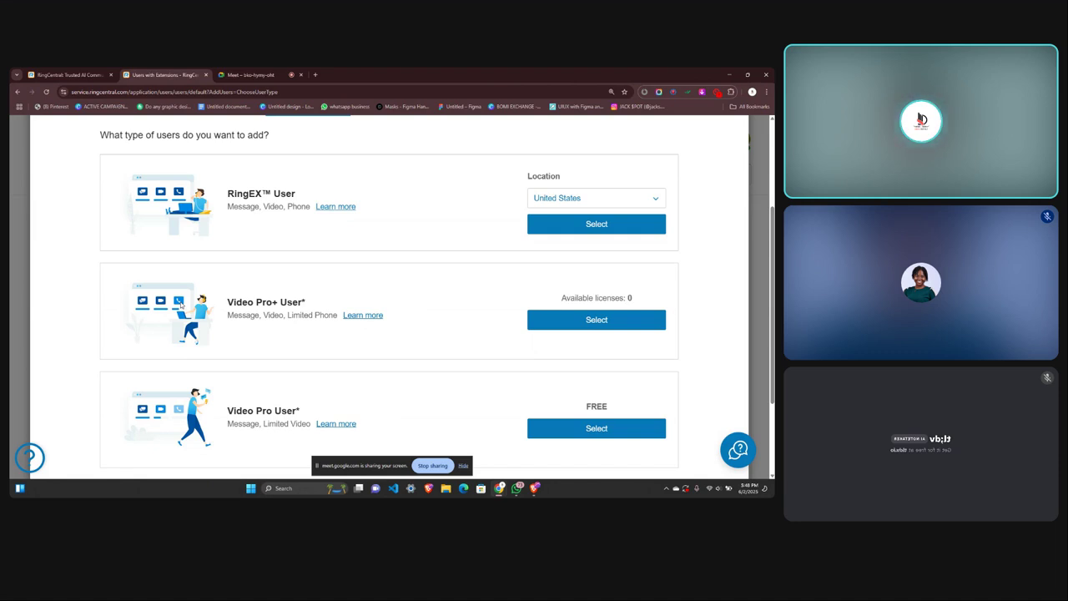
pyautogui.scroll(-1, 144, 377)
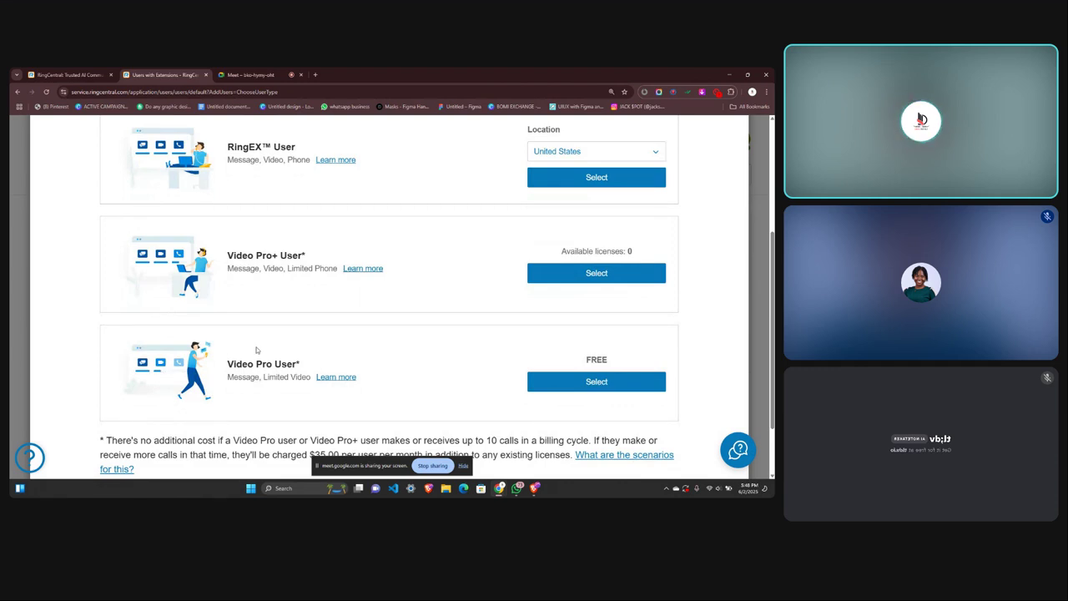
pyautogui.scroll(1, 257, 350)
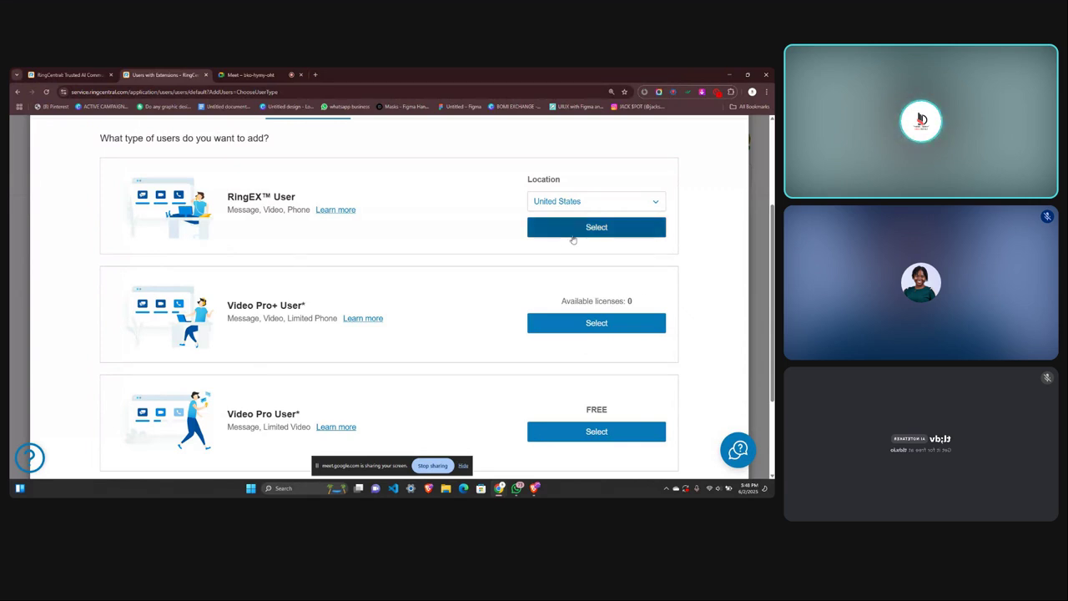
pyautogui.click(561, 232)
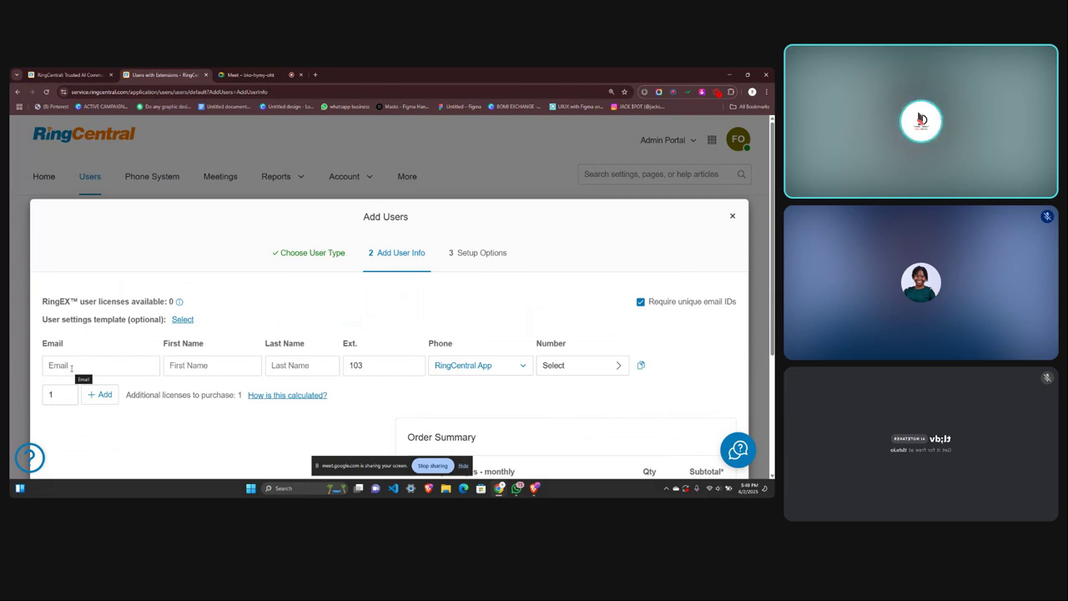
# Enter the extension 103 user's e-mail, first name and last name, accepting autofill suggestions.
pyautogui.click(72, 367)
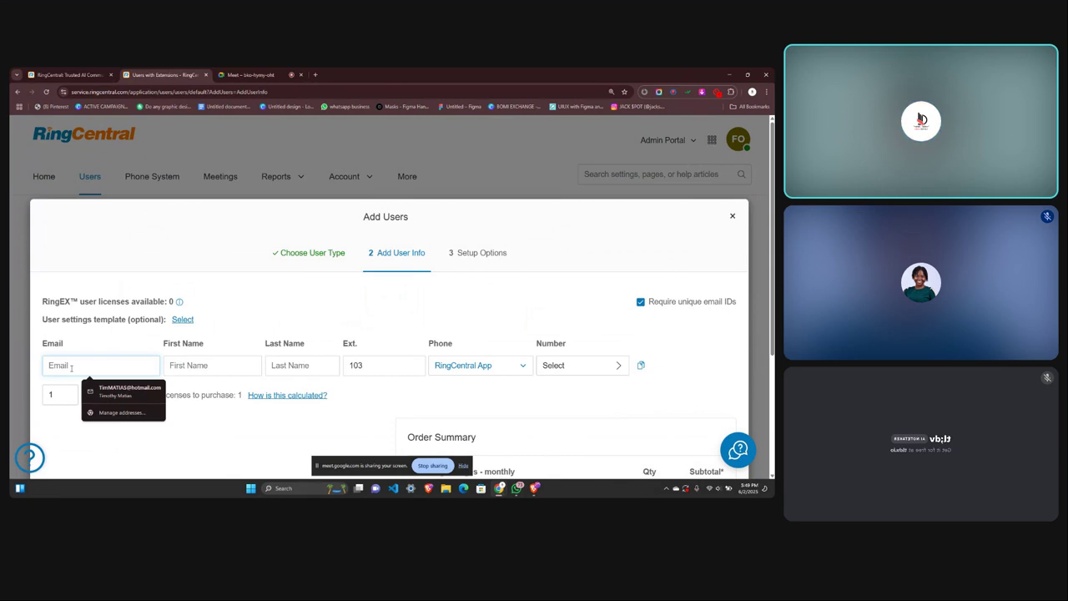
pyautogui.write('omote')
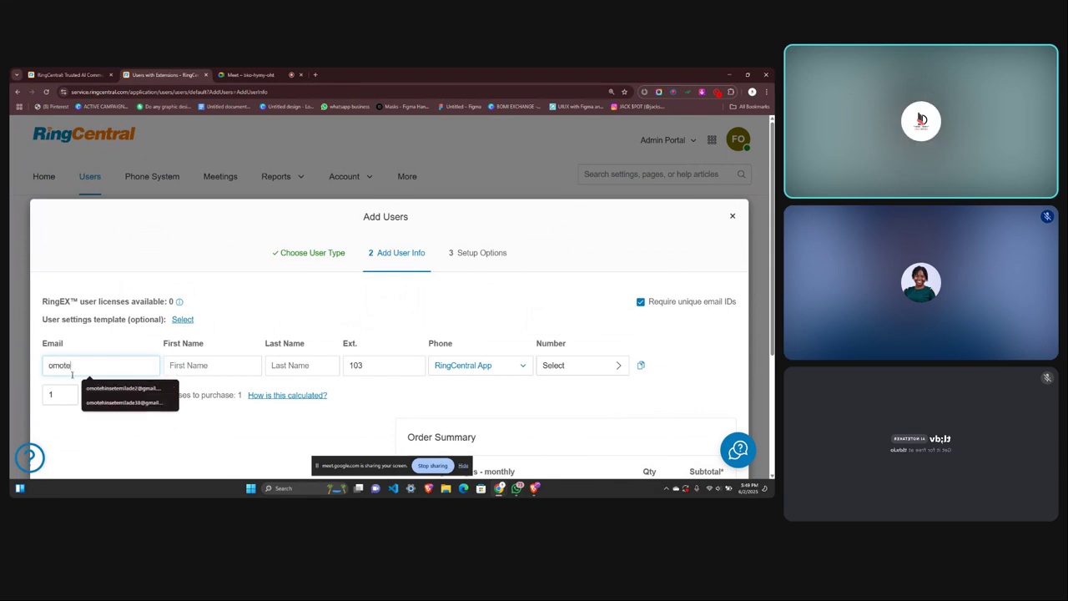
pyautogui.click(120, 389)
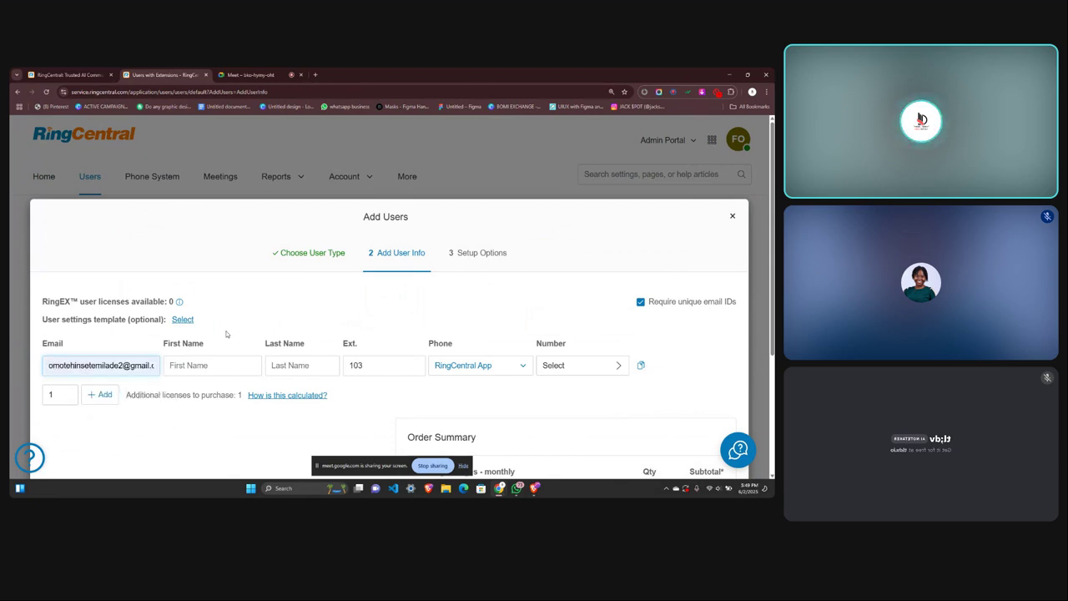
pyautogui.click(199, 365)
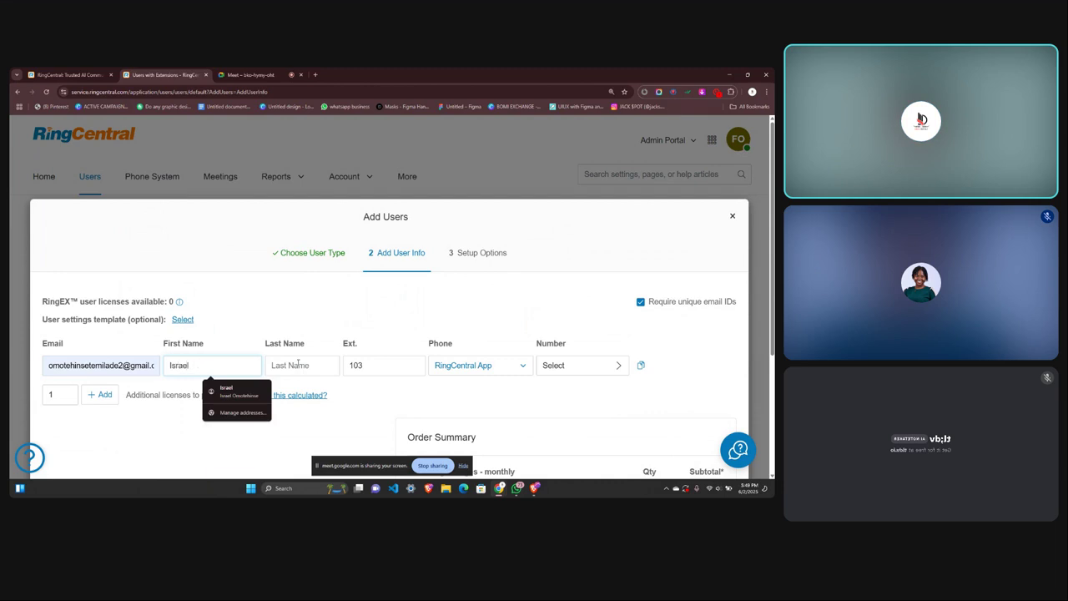
pyautogui.click(298, 365)
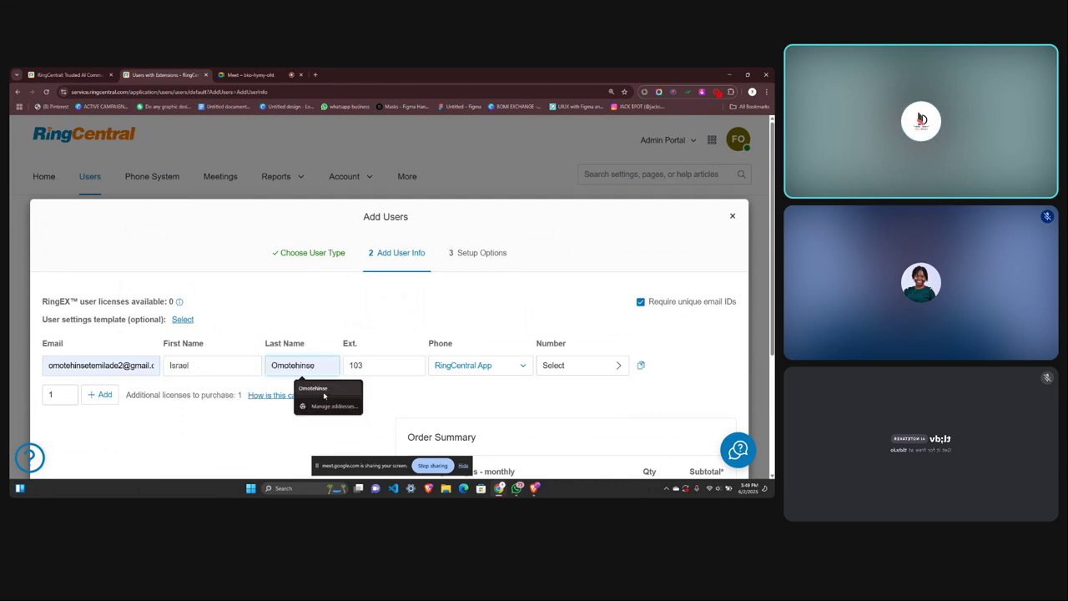
pyautogui.click(321, 389)
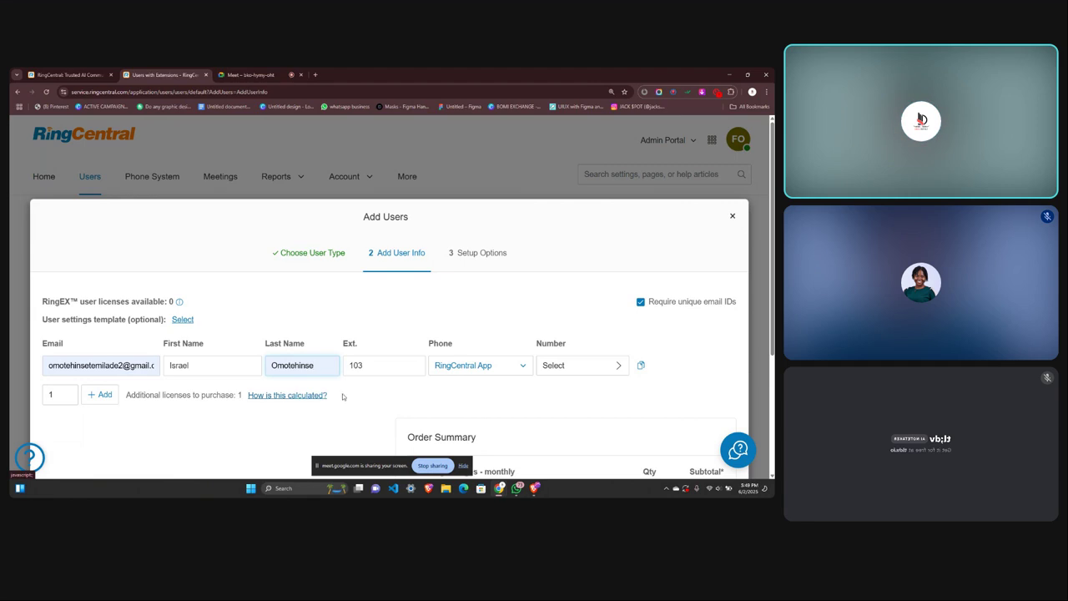
pyautogui.click(505, 367)
# Keep RingCentral App as the phone and bring up the Select Number dialog.
pyautogui.scroll(-2, 432, 375)
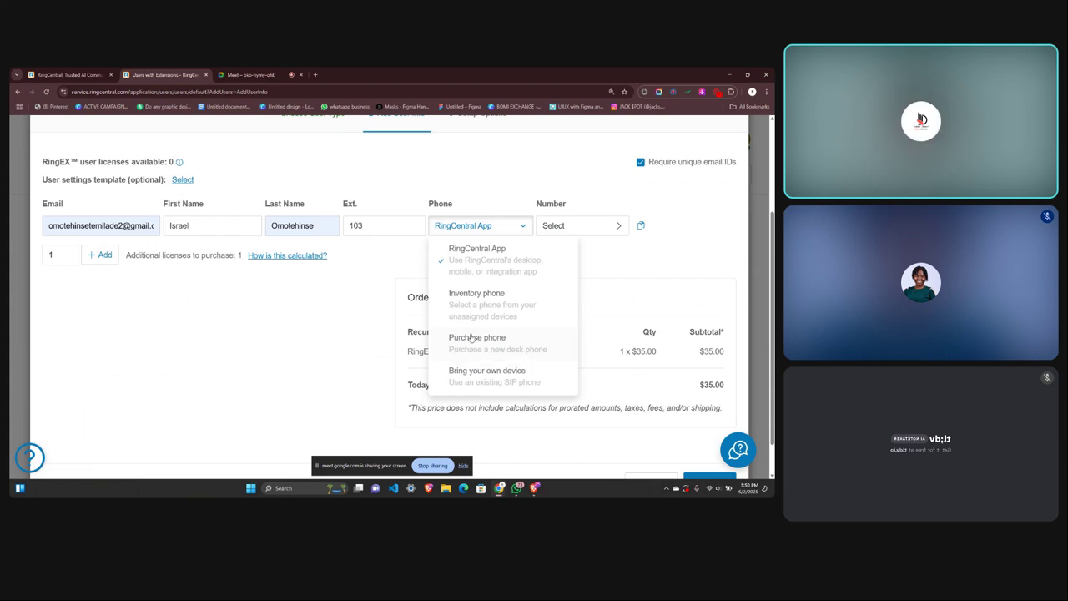
pyautogui.click(603, 224)
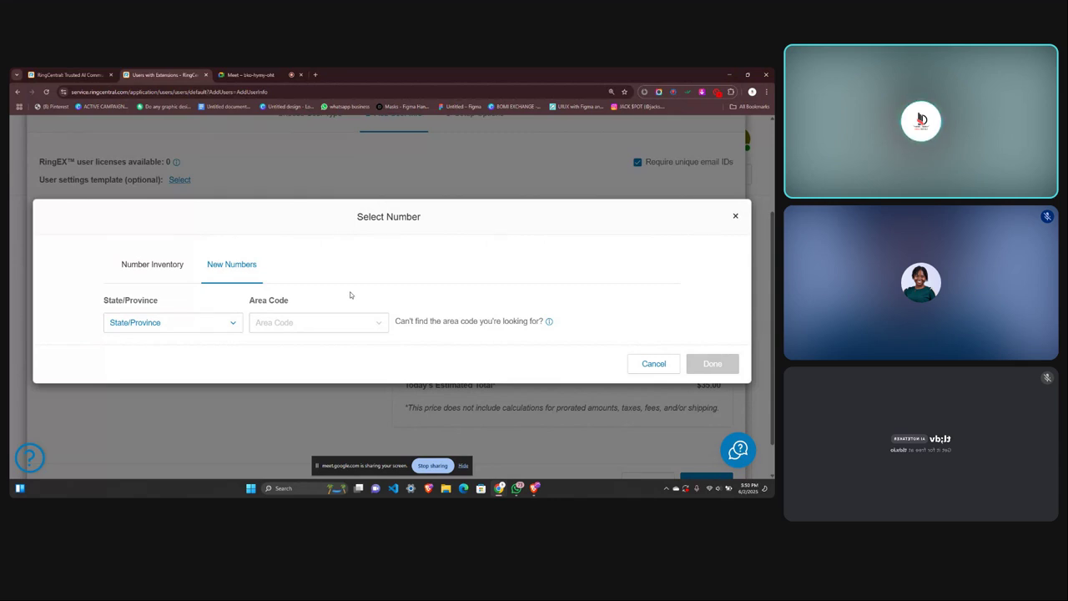
# Set the state to Florida and the area code to 689 - Celebration.
pyautogui.click(186, 325)
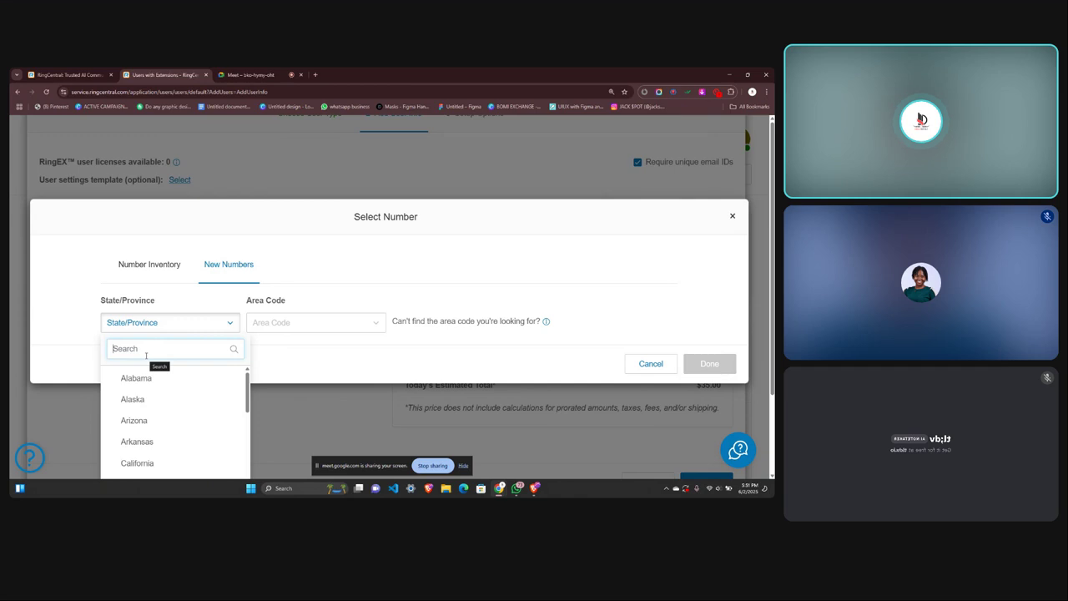
pyautogui.write('flor')
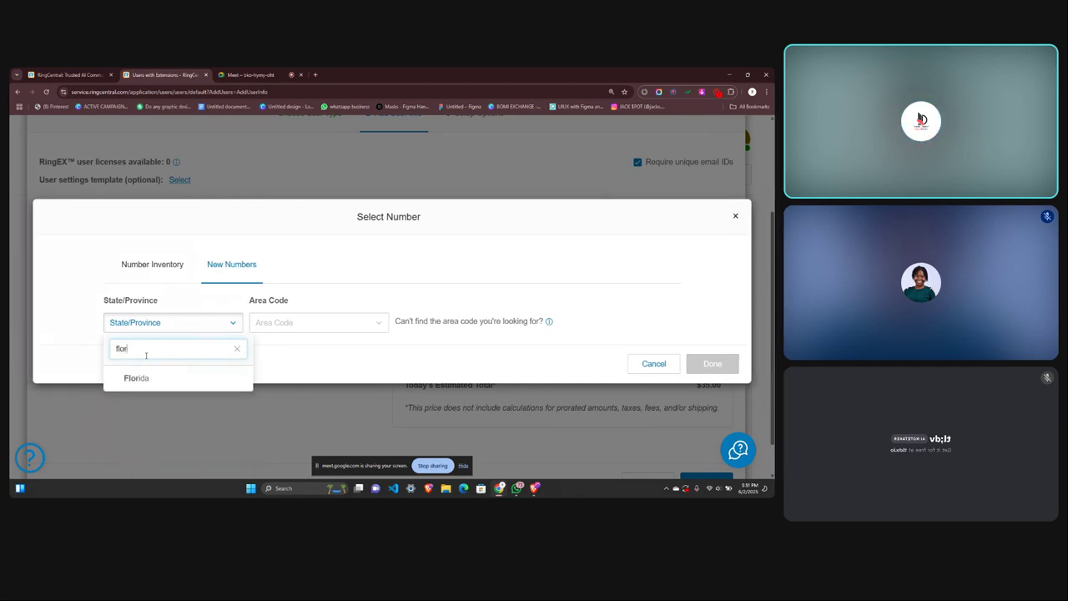
pyautogui.click(138, 377)
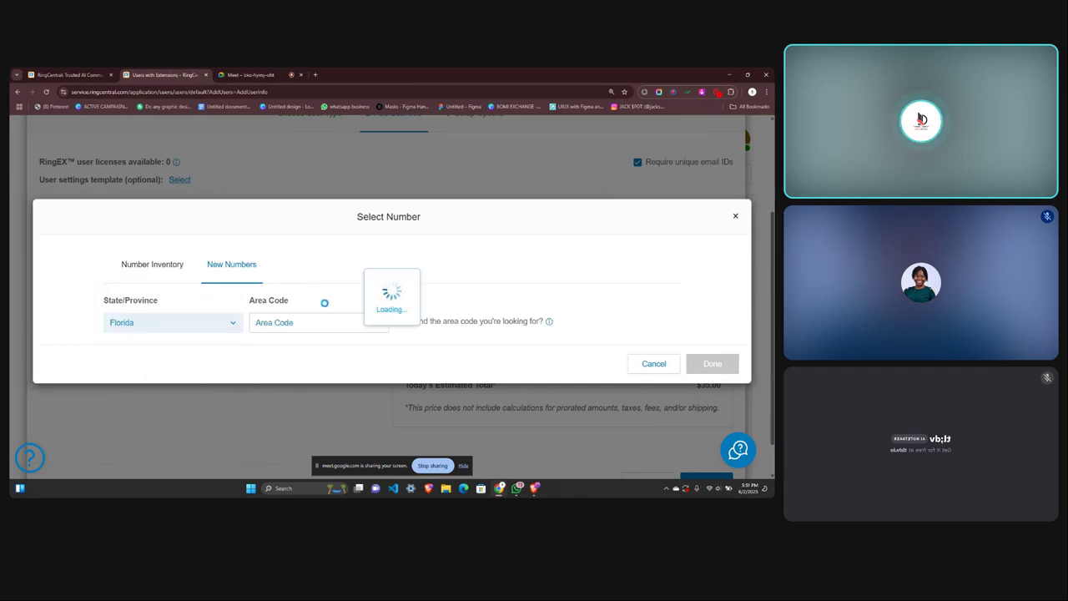
pyautogui.click(311, 321)
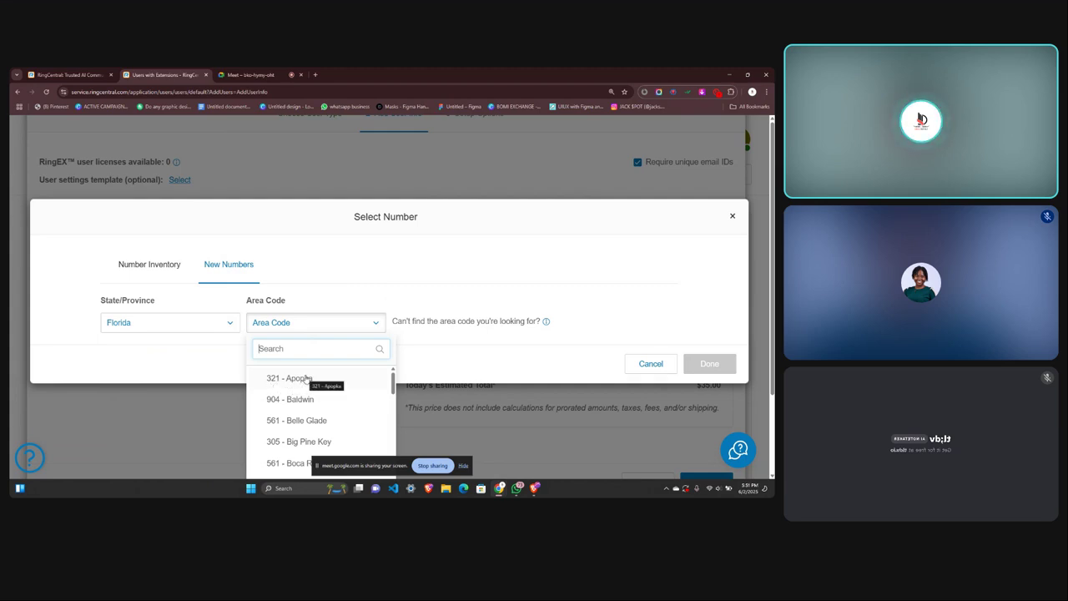
pyautogui.scroll(-3, 287, 409)
pyautogui.scroll(-2, 286, 410)
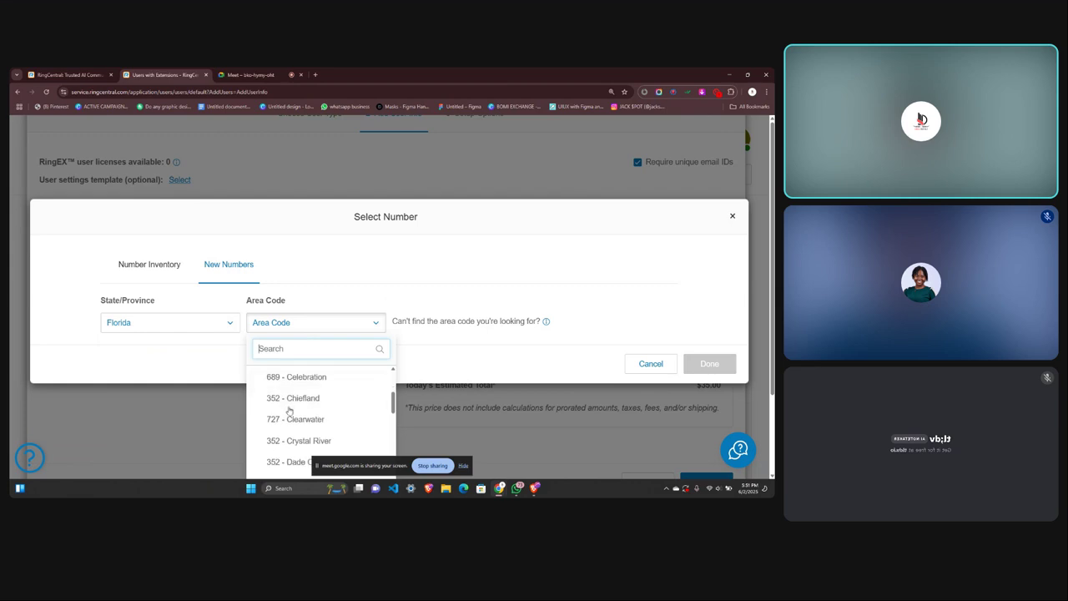
pyautogui.click(317, 378)
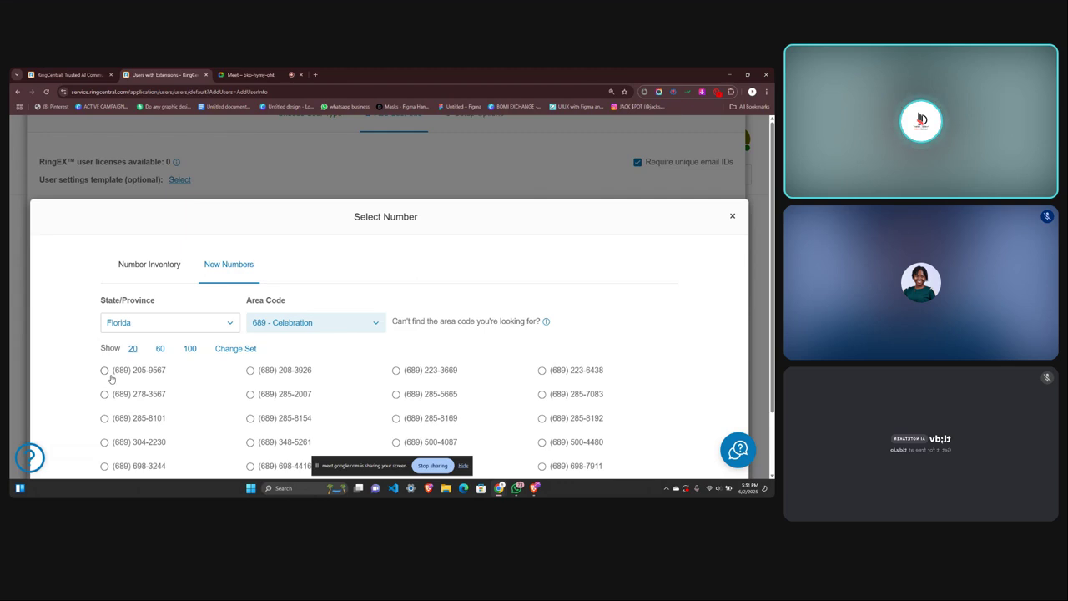
pyautogui.scroll(-1, 111, 380)
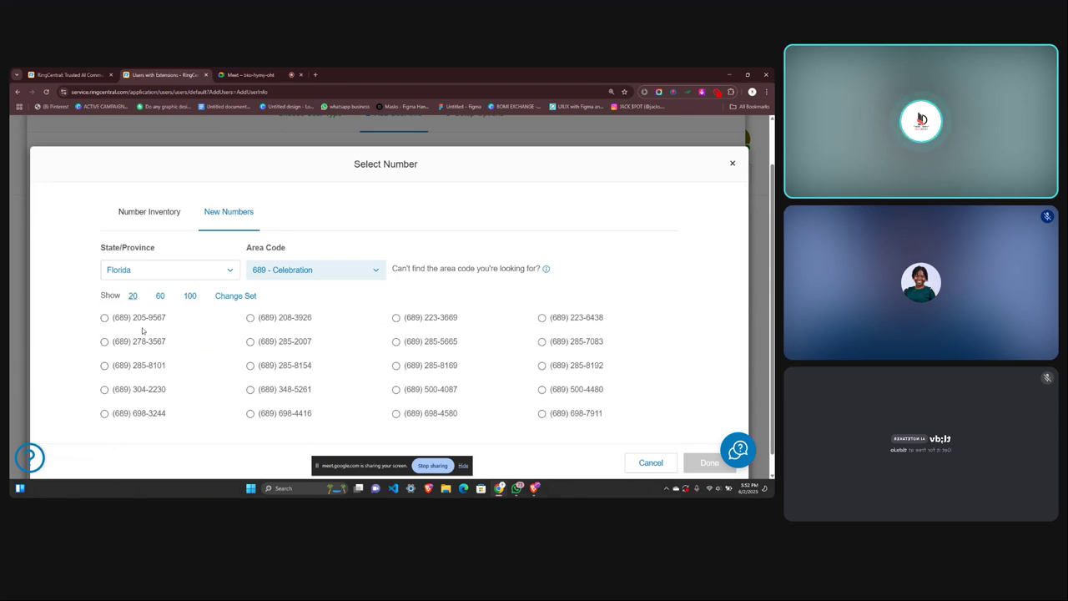
pyautogui.rightClick(142, 331)
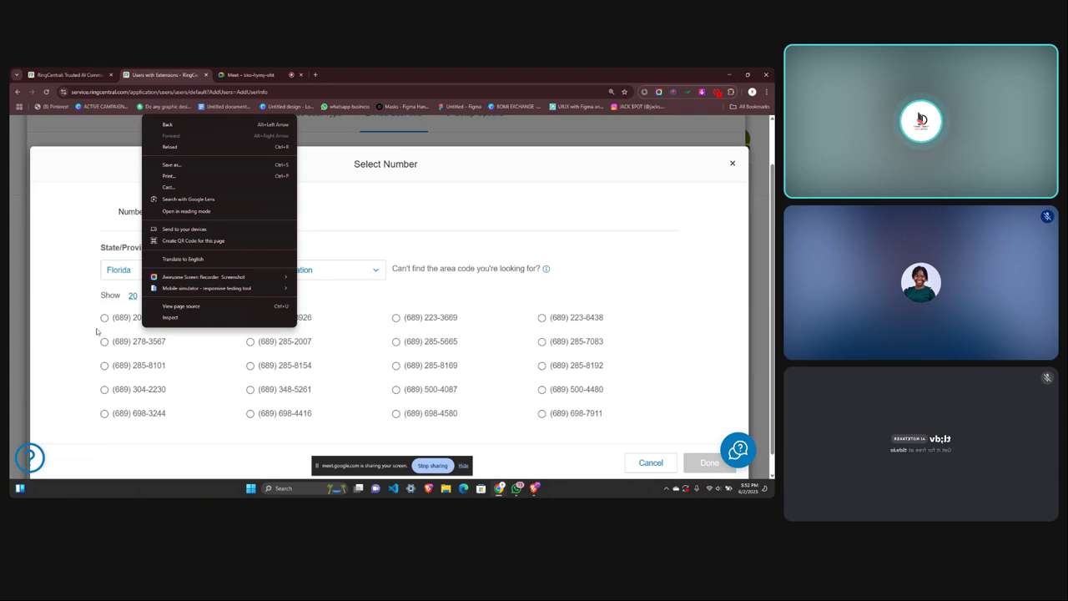
pyautogui.press('Escape')
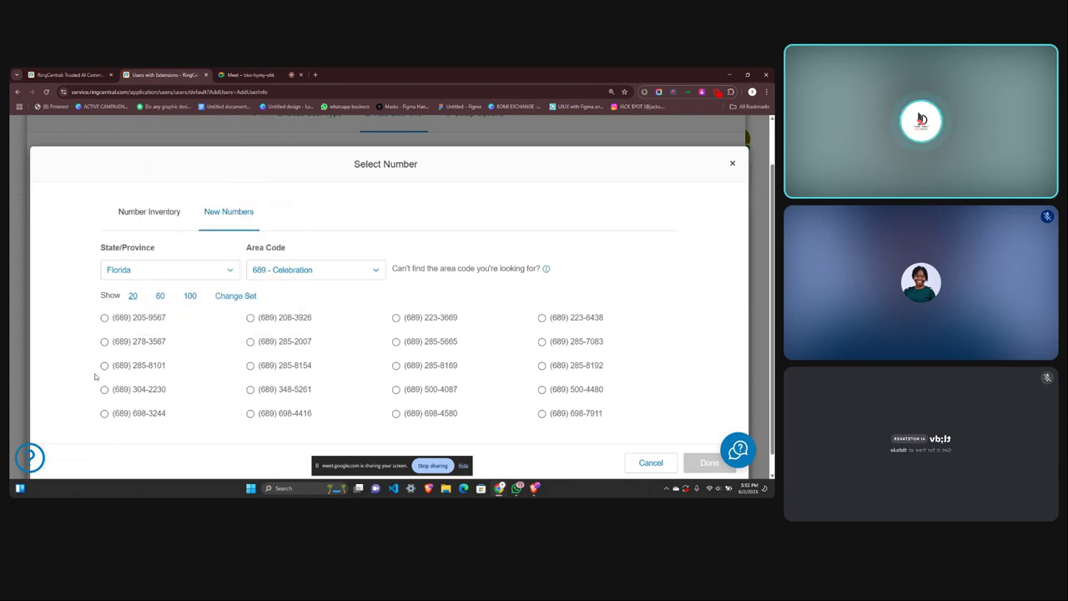
pyautogui.click(105, 341)
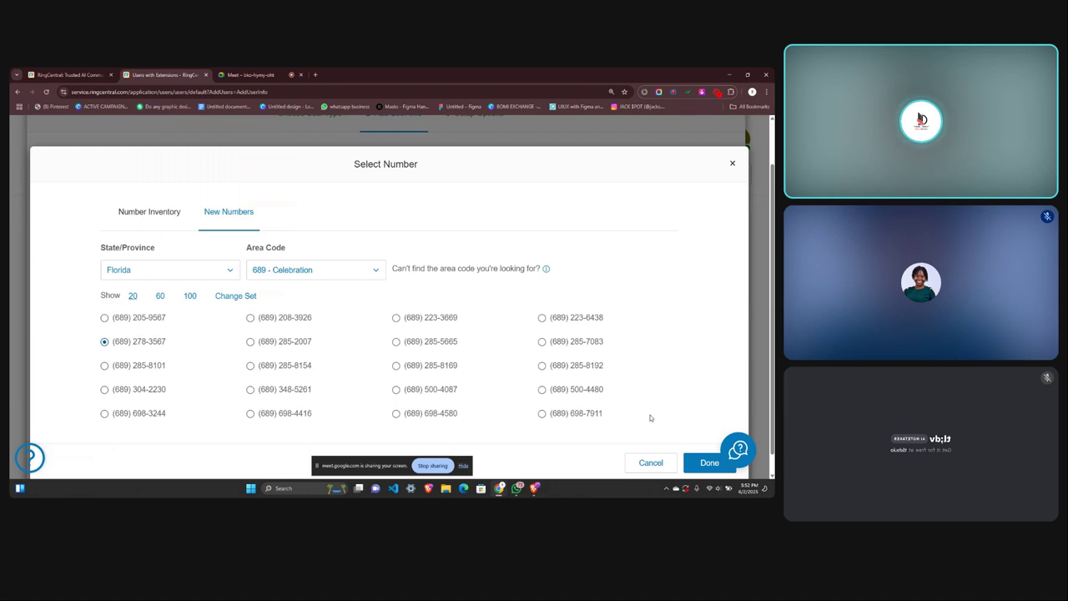
pyautogui.click(705, 463)
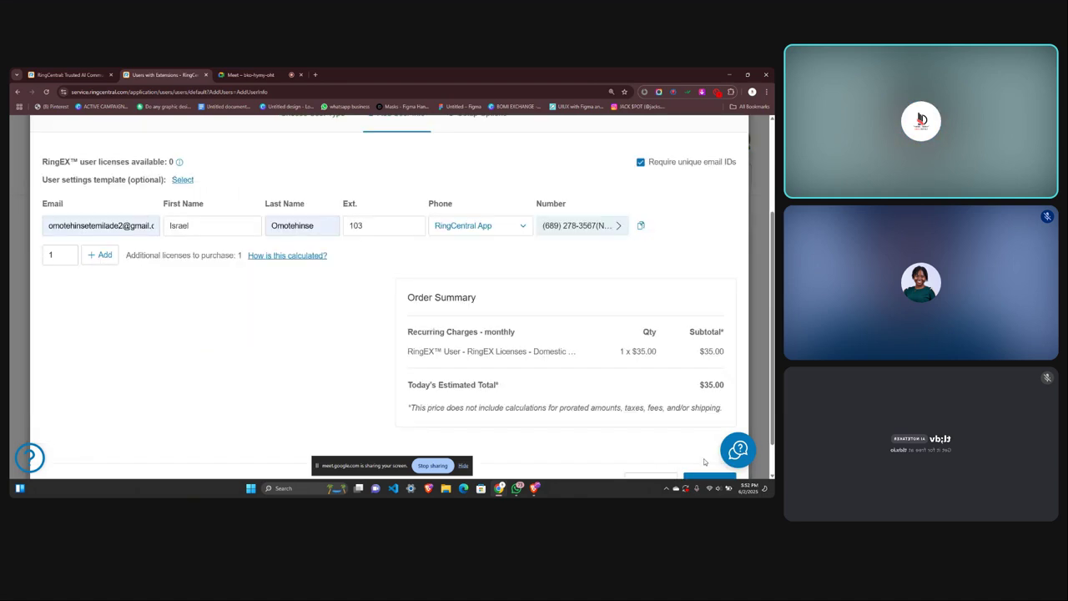
pyautogui.scroll(-1, 270, 353)
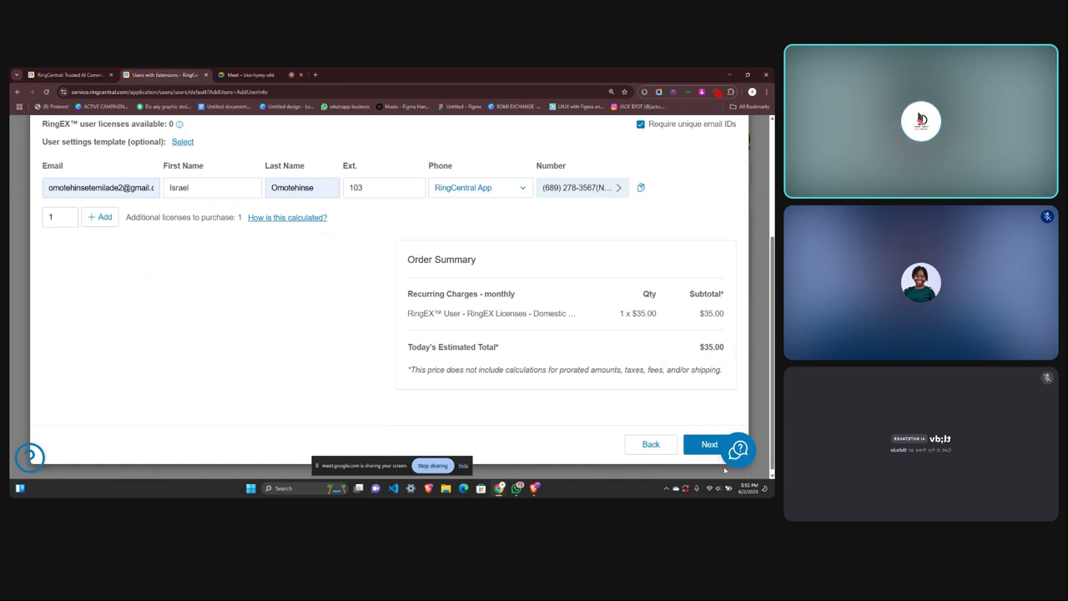
# Advance to Setup Options and open the Roles dialog, currently Standard (International).
pyautogui.click(706, 445)
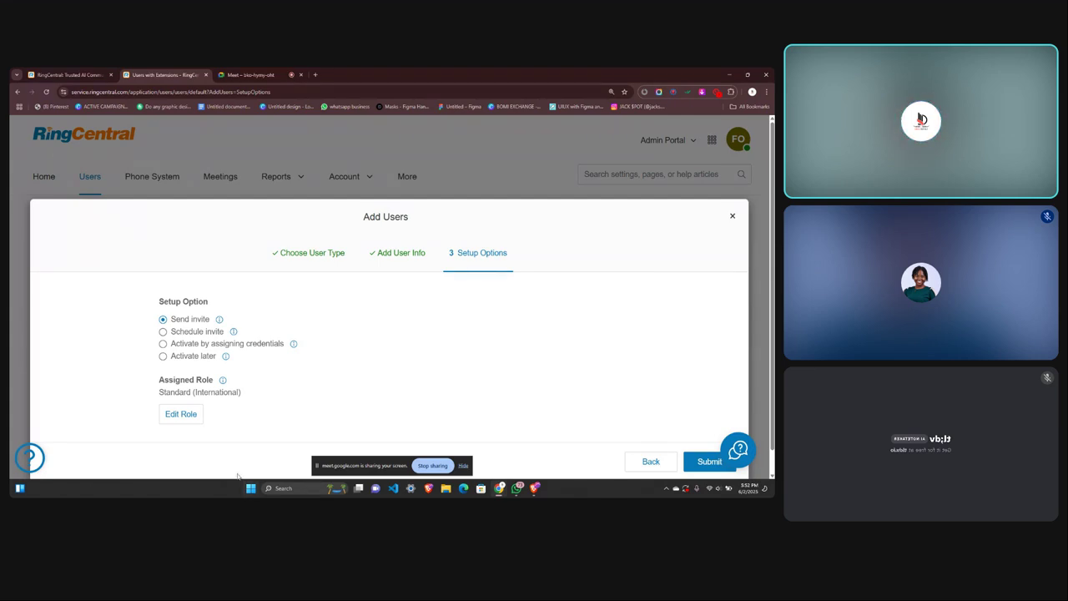
pyautogui.click(178, 412)
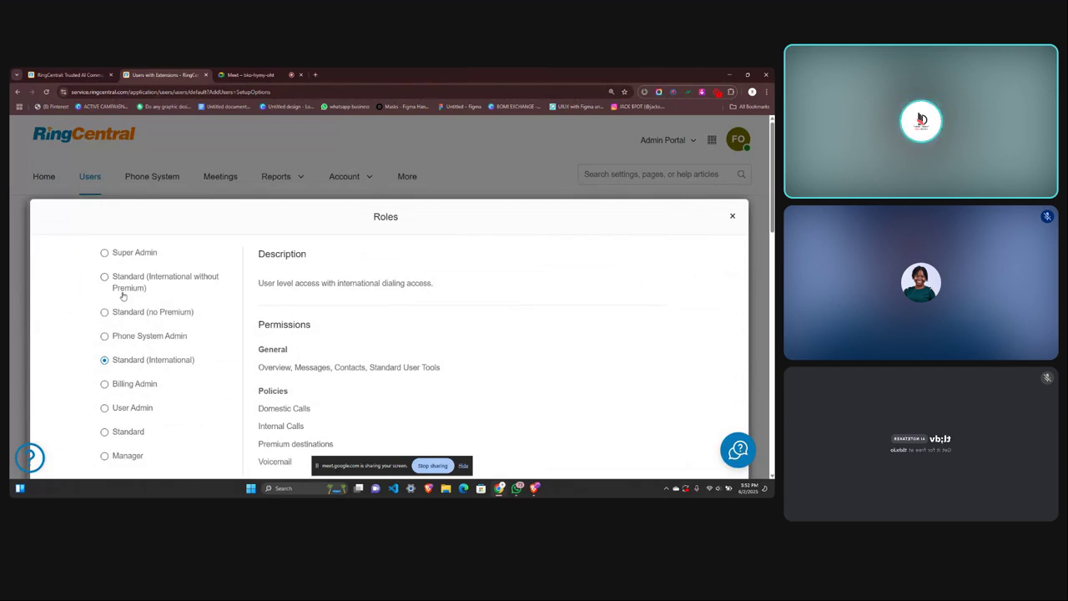
# Select the Super Admin role and scroll through its full permissions list.
pyautogui.click(105, 253)
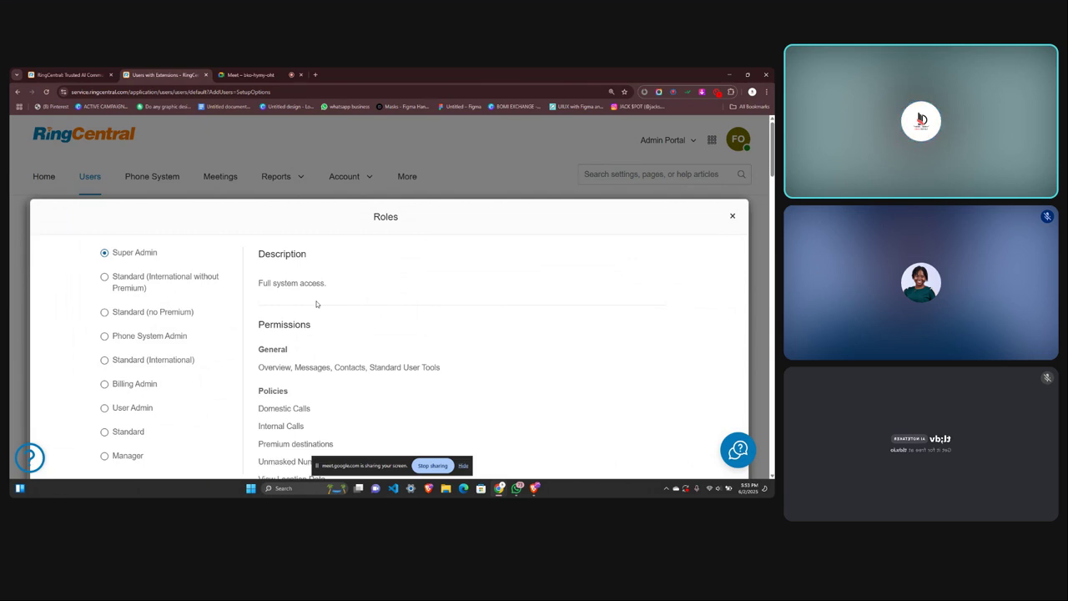
pyautogui.rightClick(316, 304)
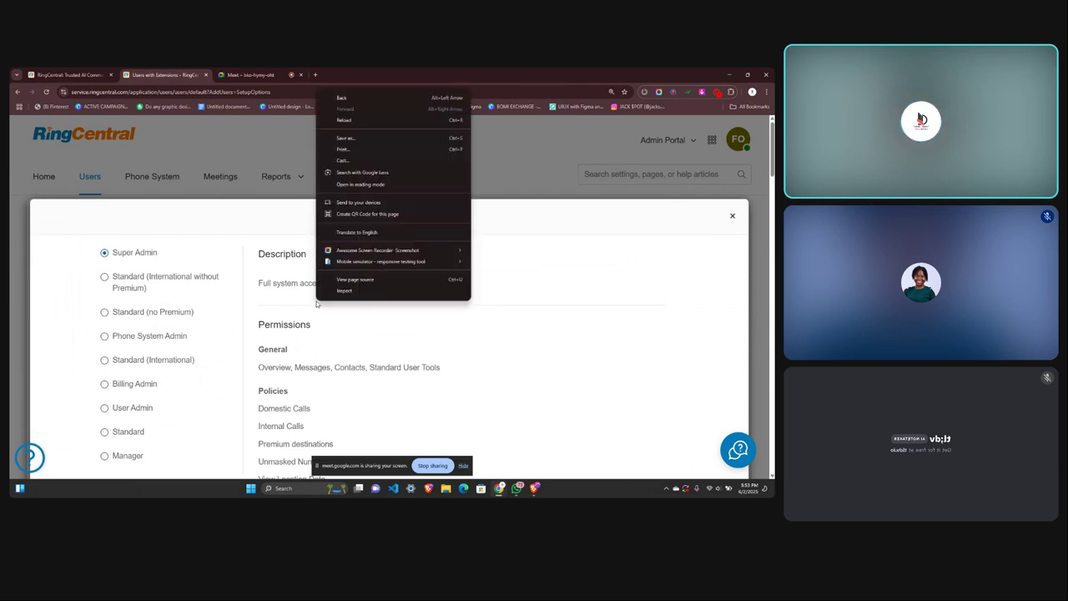
pyautogui.click(326, 341)
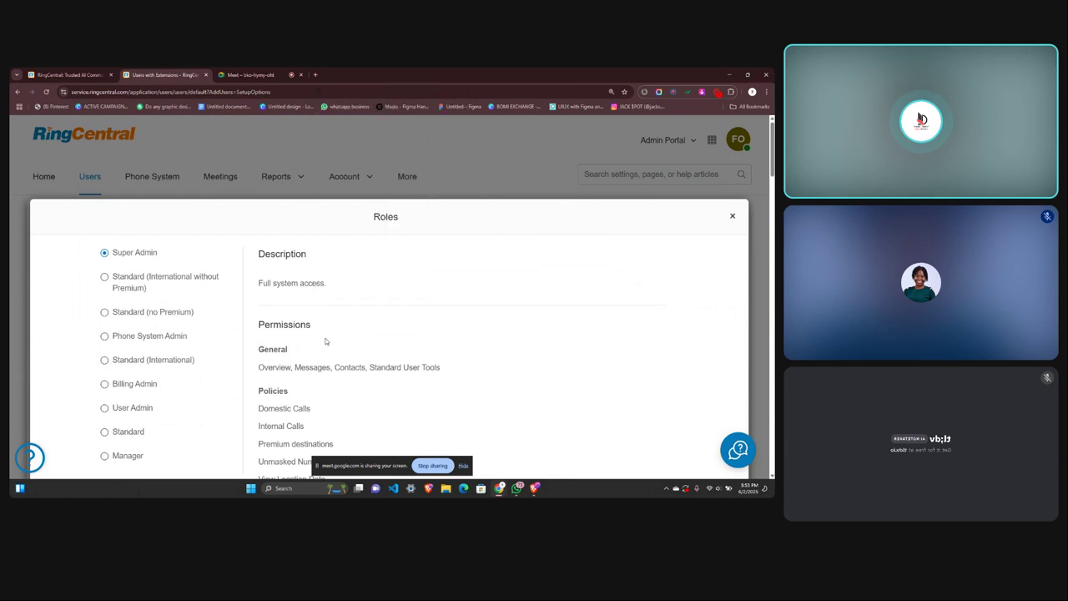
pyautogui.scroll(-3, 327, 378)
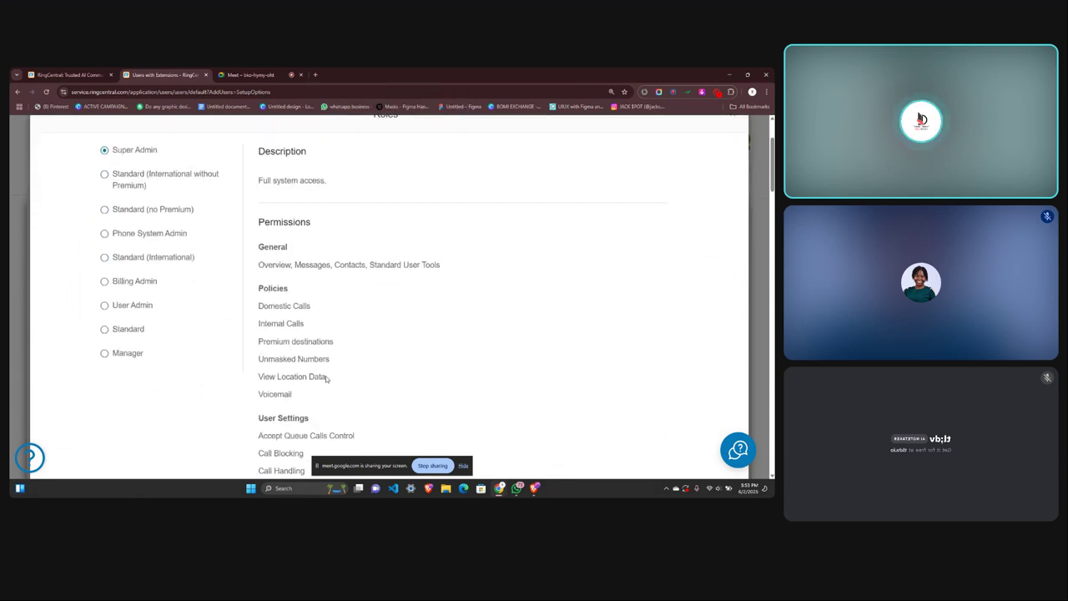
pyautogui.scroll(-1, 326, 378)
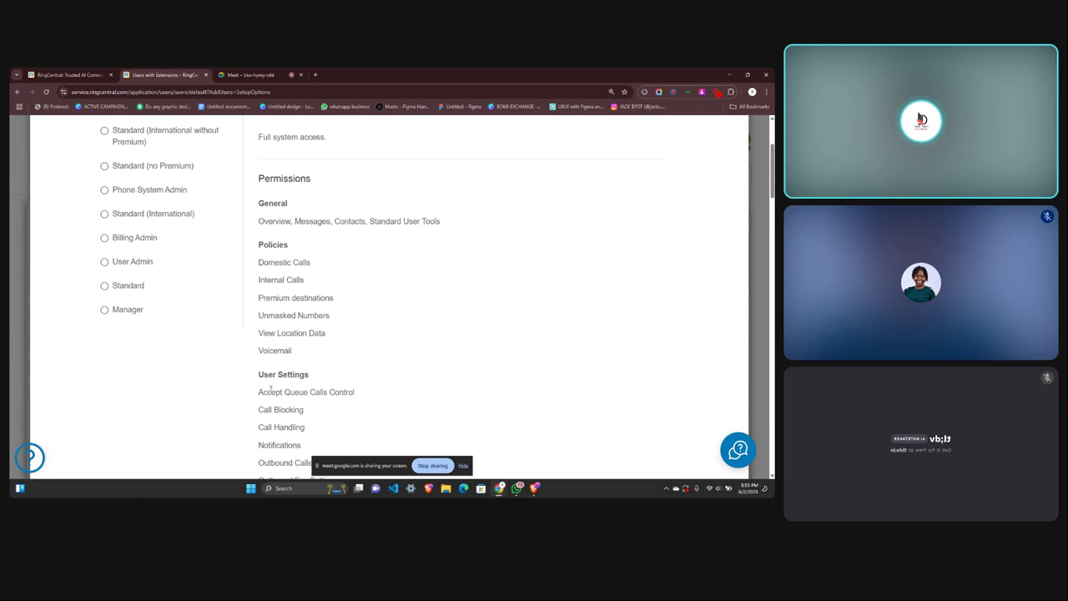
pyautogui.scroll(-1, 270, 388)
pyautogui.scroll(-7, 270, 388)
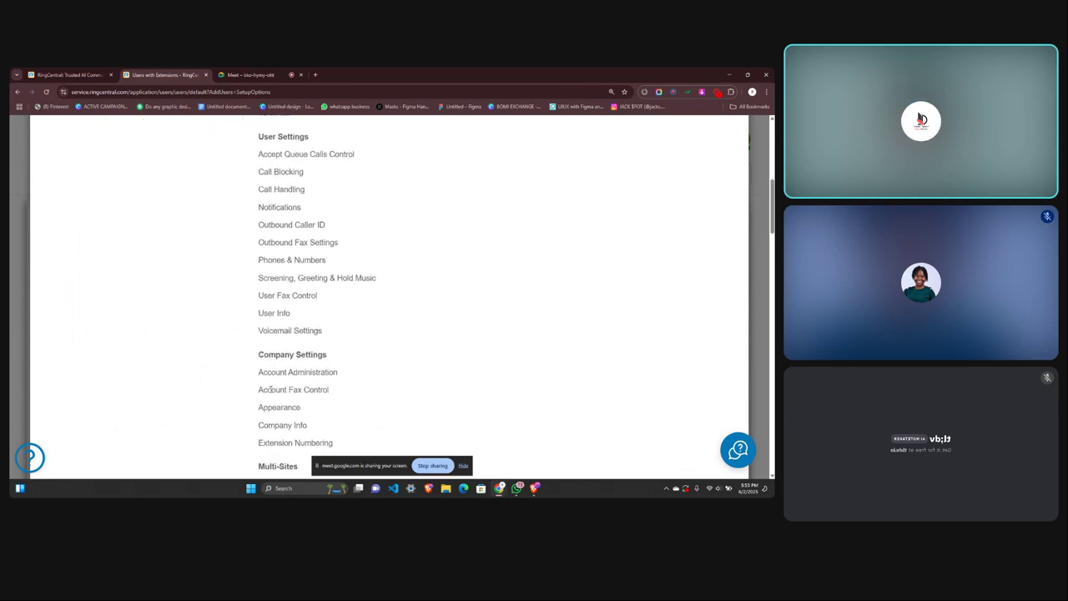
pyautogui.scroll(-2, 271, 388)
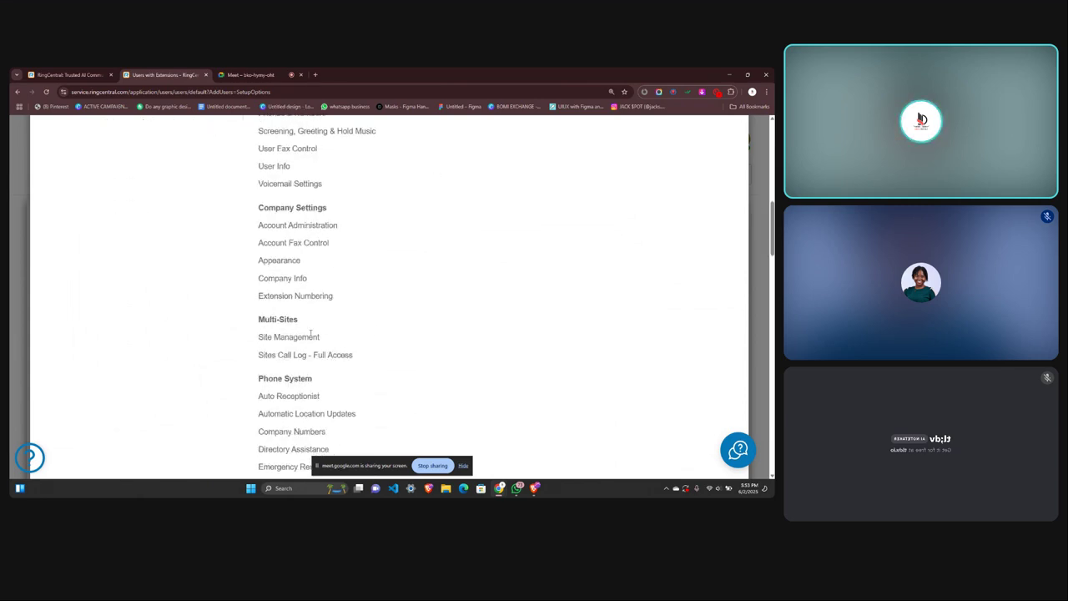
pyautogui.scroll(-2, 293, 365)
pyautogui.scroll(-1, 284, 275)
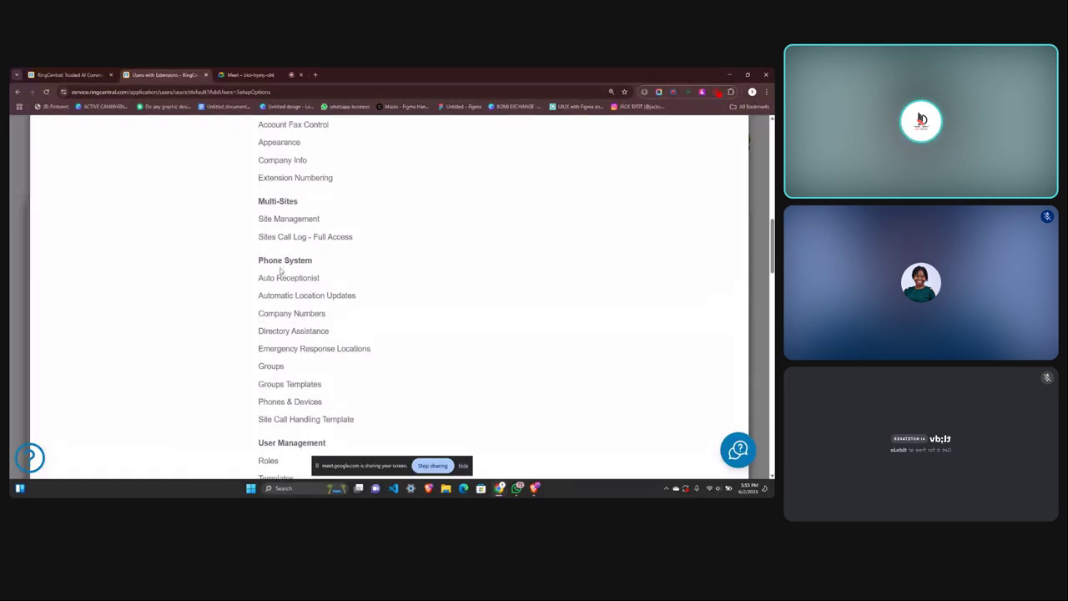
pyautogui.scroll(-2, 291, 347)
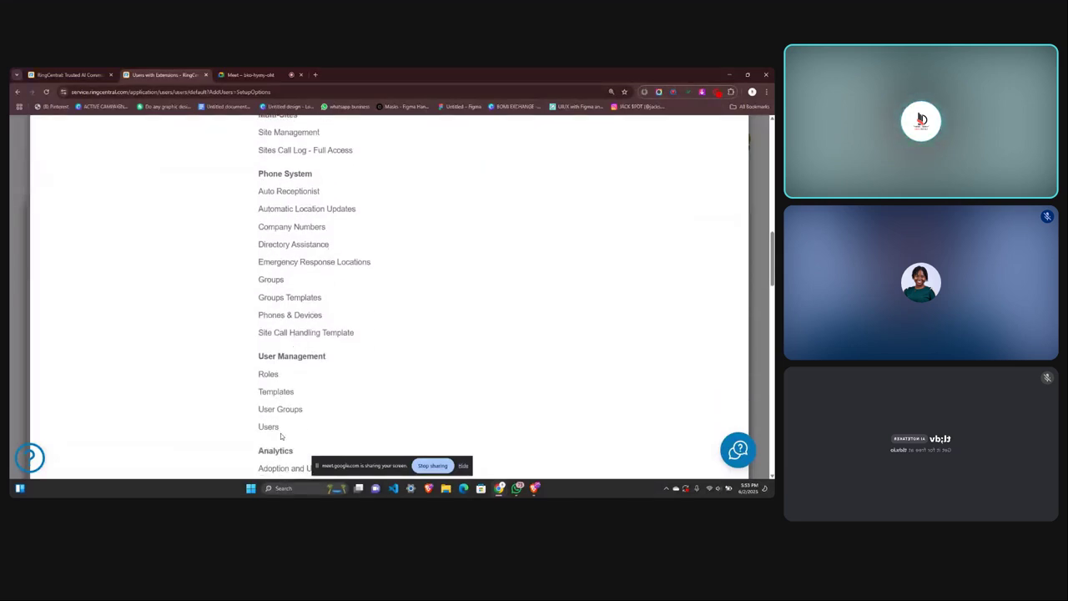
pyautogui.scroll(-3, 291, 280)
pyautogui.scroll(-2, 342, 351)
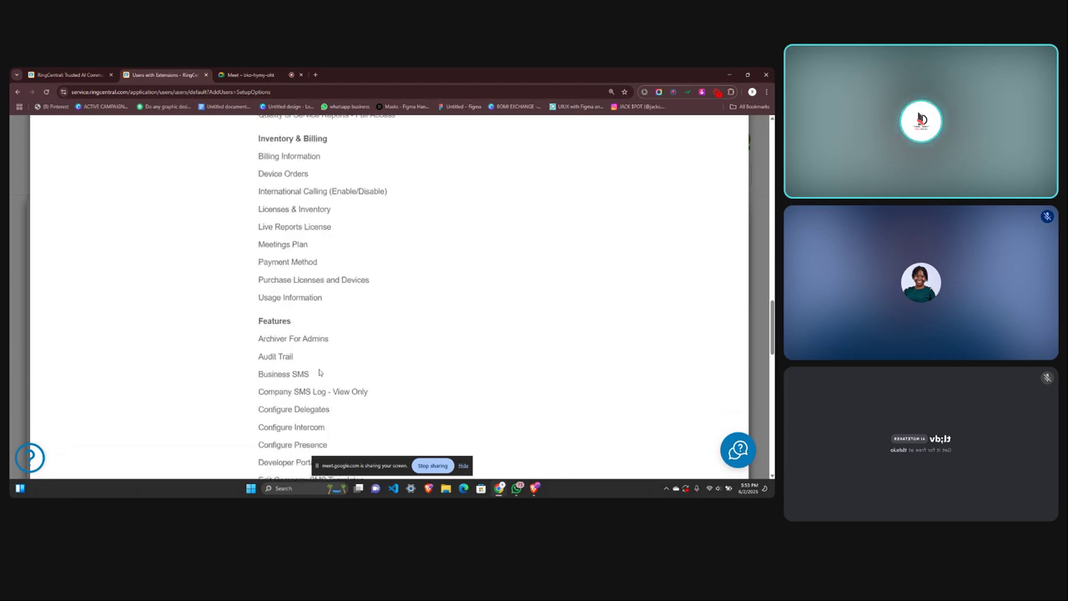
pyautogui.scroll(20, 319, 373)
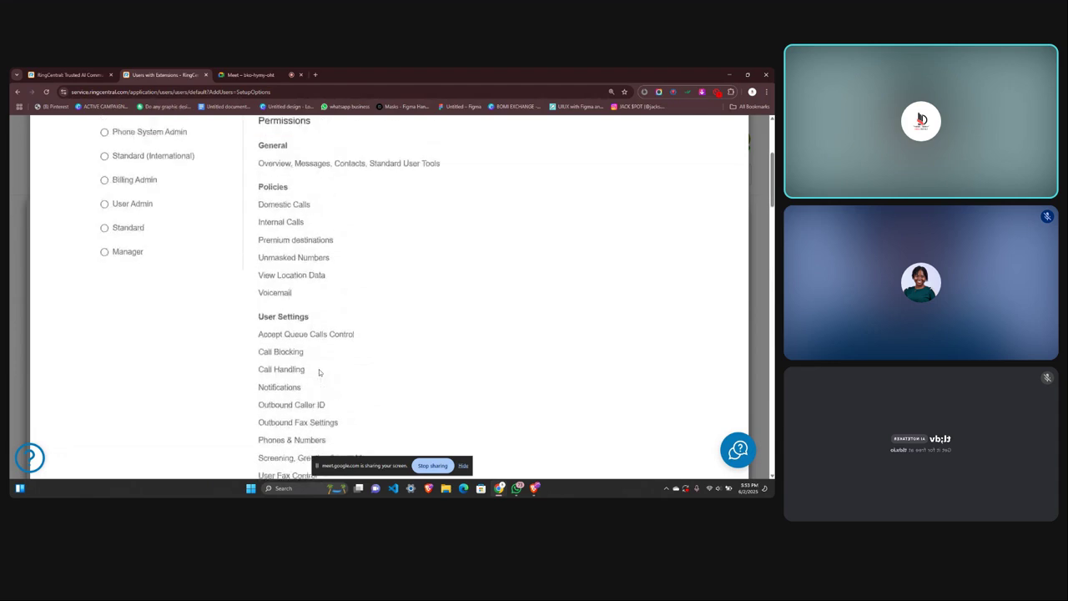
pyautogui.scroll(5, 197, 289)
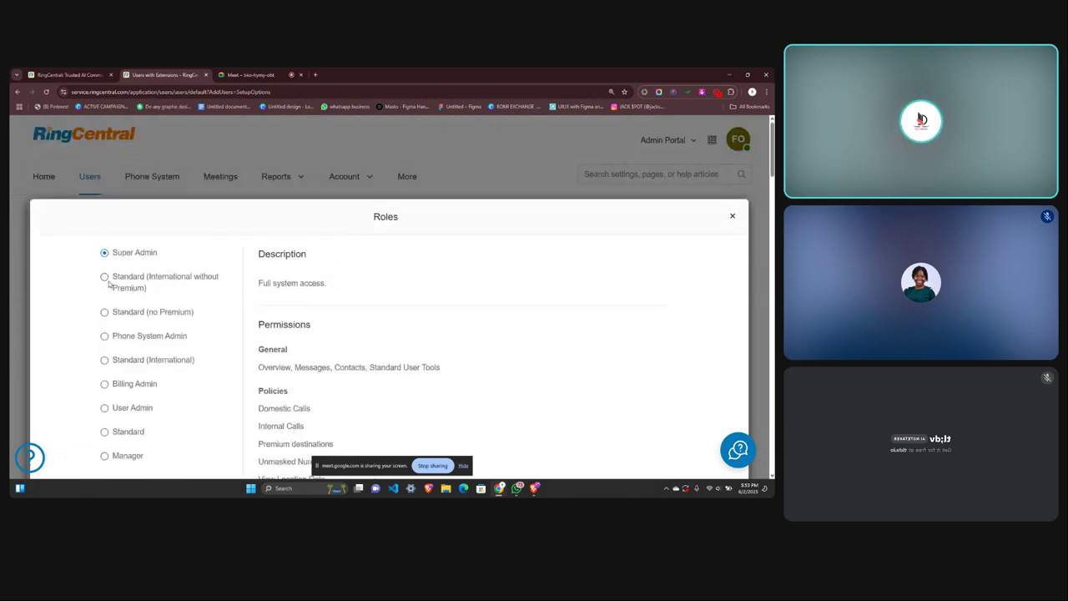
# Switch the role to Standard (International without Premium) and review its permissions.
pyautogui.click(108, 284)
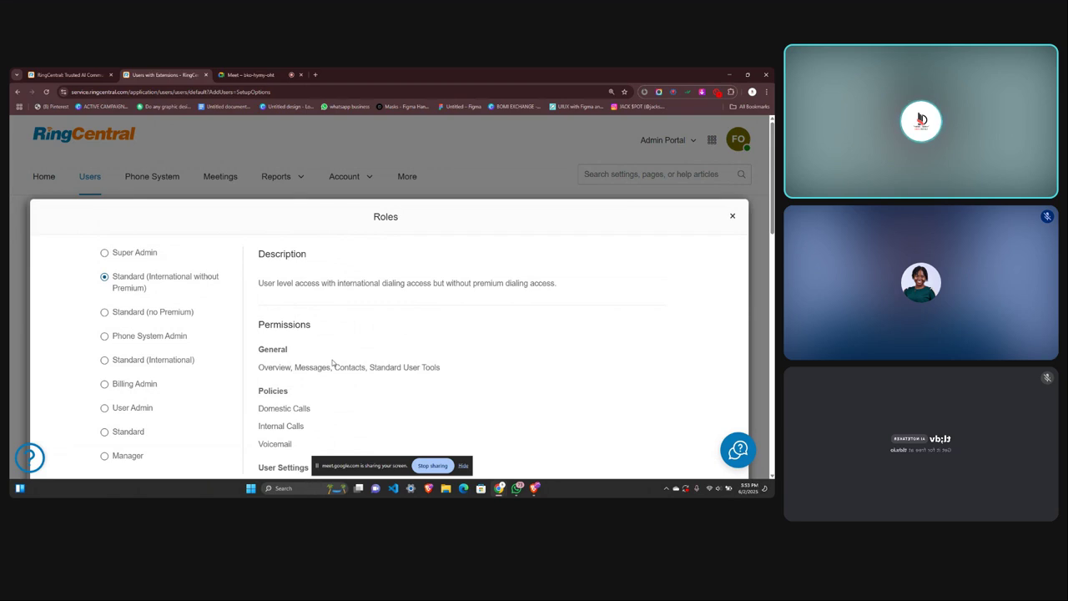
pyautogui.scroll(-1, 332, 363)
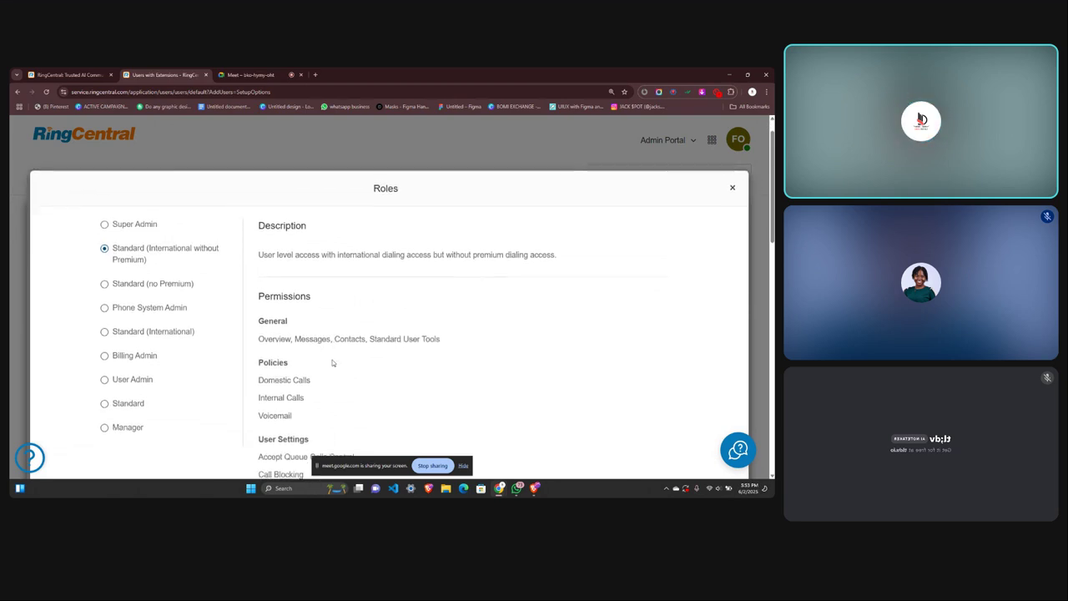
pyautogui.scroll(-2, 341, 389)
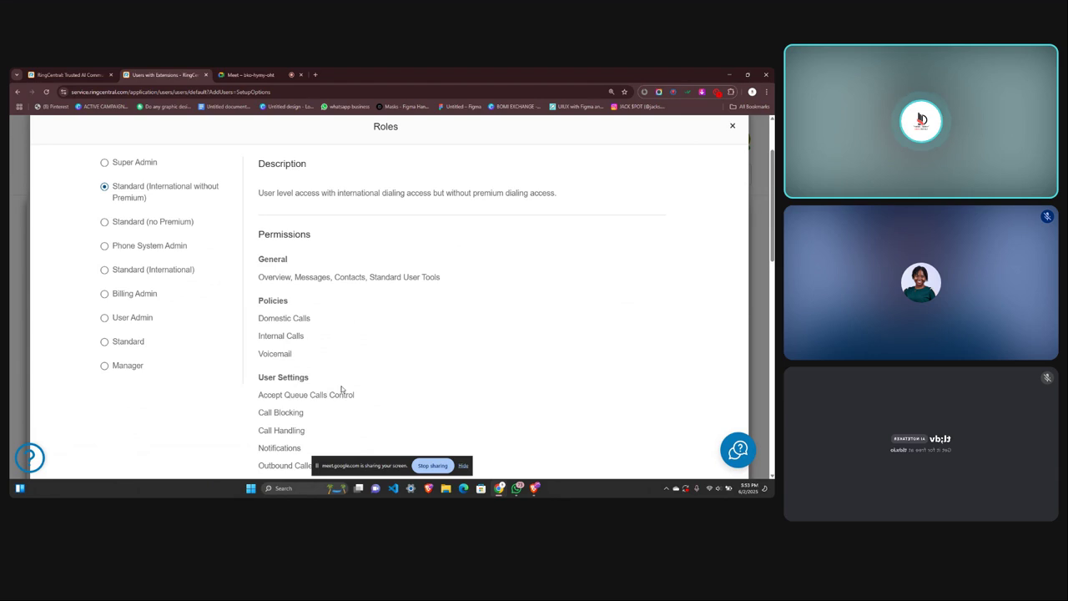
pyautogui.scroll(-2, 341, 388)
pyautogui.scroll(-1, 341, 389)
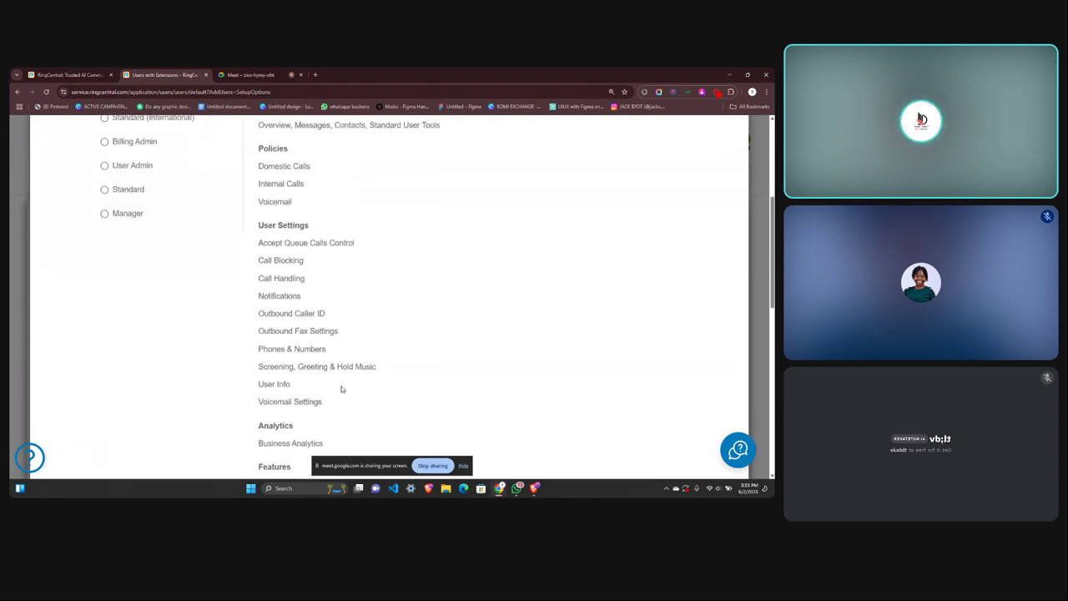
pyautogui.scroll(2, 341, 388)
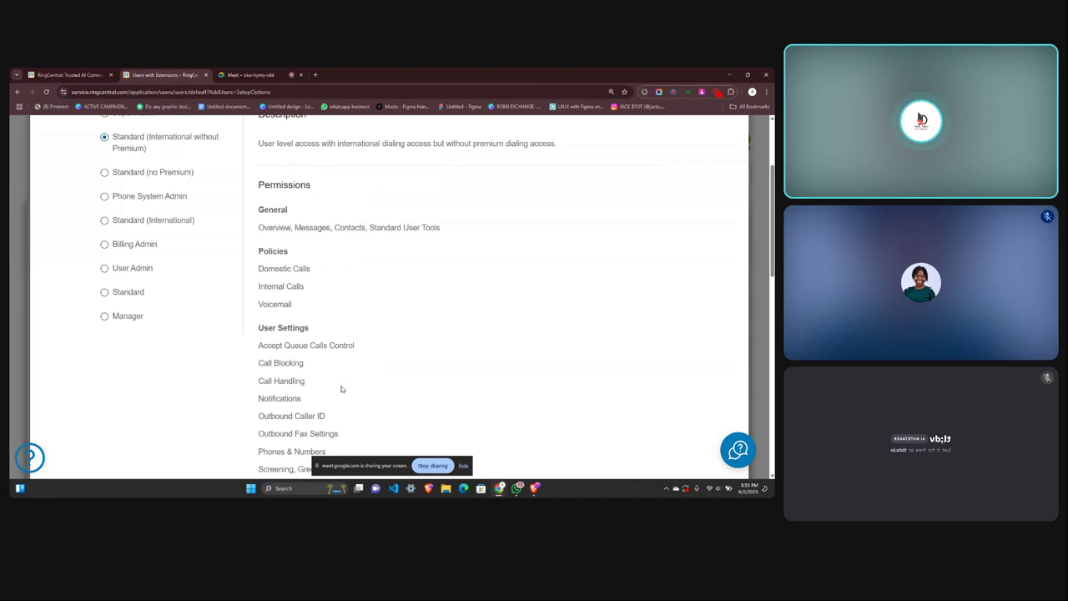
pyautogui.scroll(1, 342, 388)
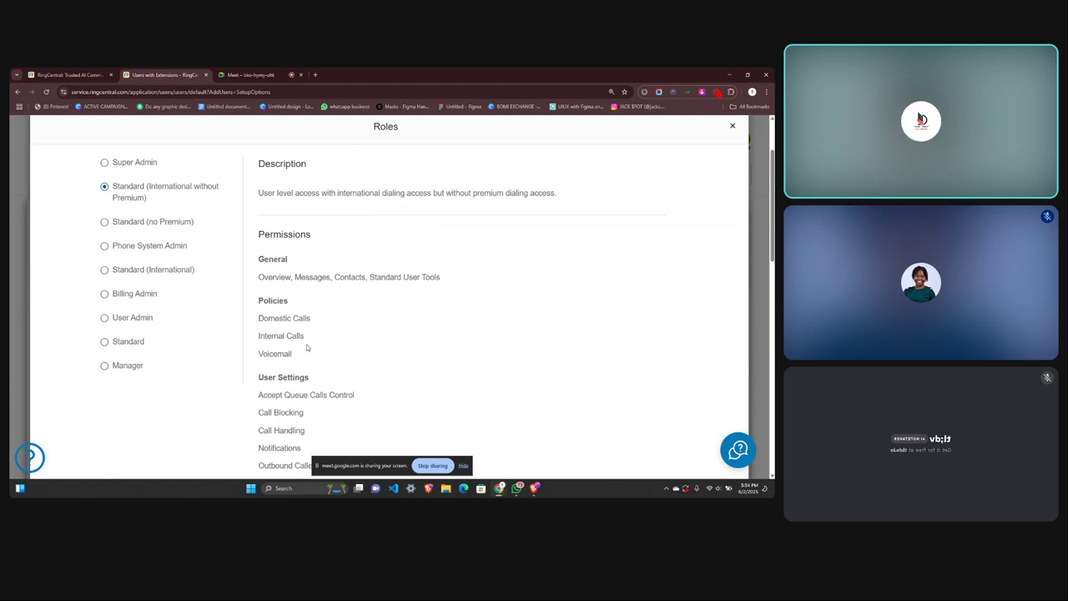
pyautogui.scroll(-1, 306, 347)
pyautogui.scroll(-2, 307, 347)
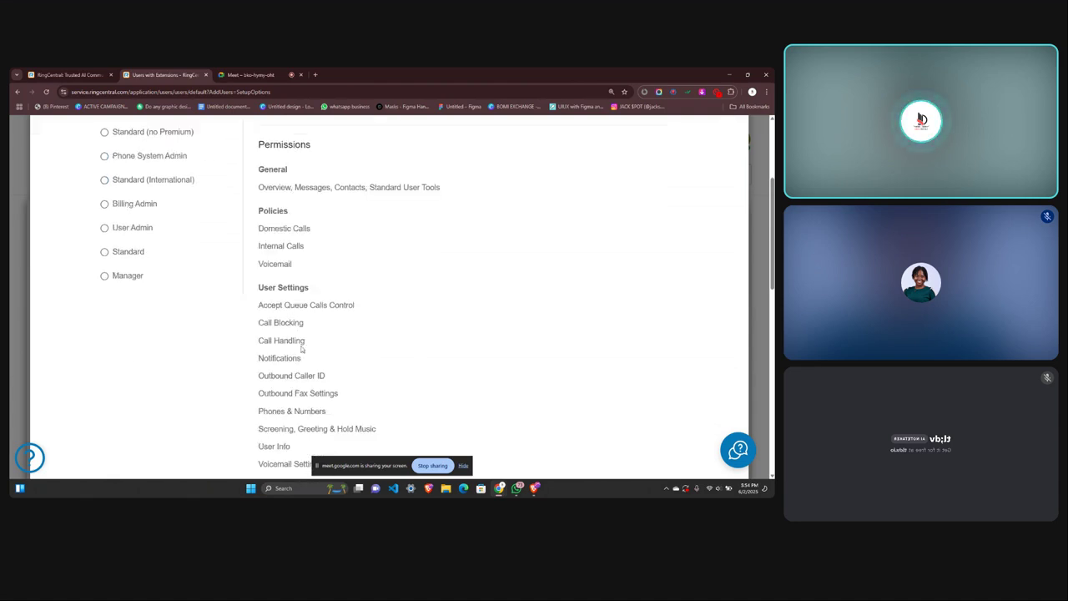
pyautogui.scroll(-4, 321, 346)
pyautogui.scroll(6, 292, 347)
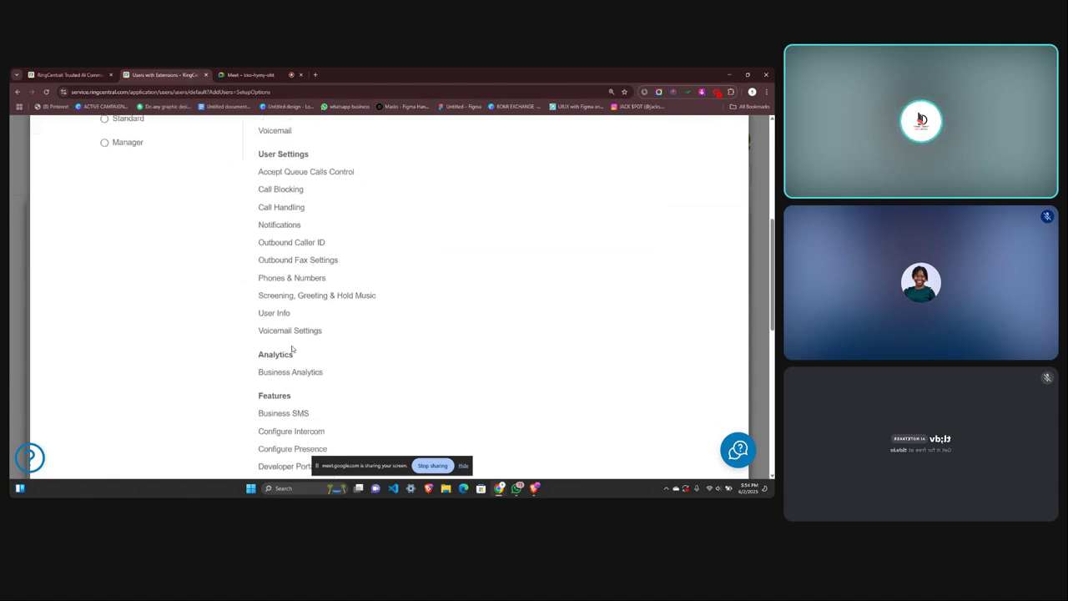
# Switch the role back to Super Admin and scroll through its permissions.
pyautogui.click(138, 184)
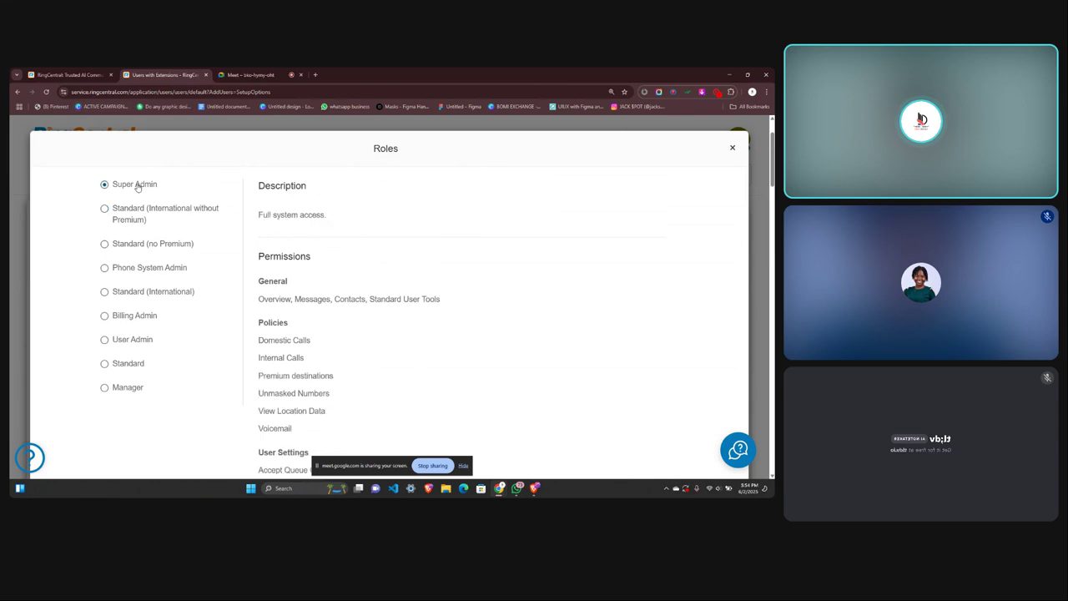
pyautogui.scroll(-2, 316, 314)
pyautogui.scroll(-5, 315, 314)
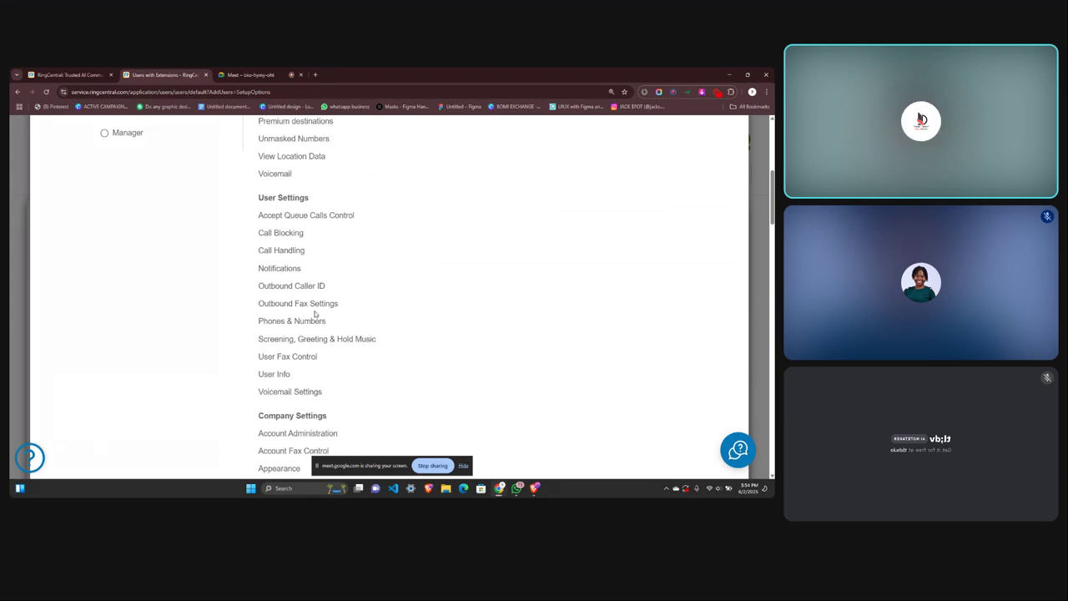
pyautogui.scroll(1, 315, 314)
pyautogui.scroll(5, 314, 314)
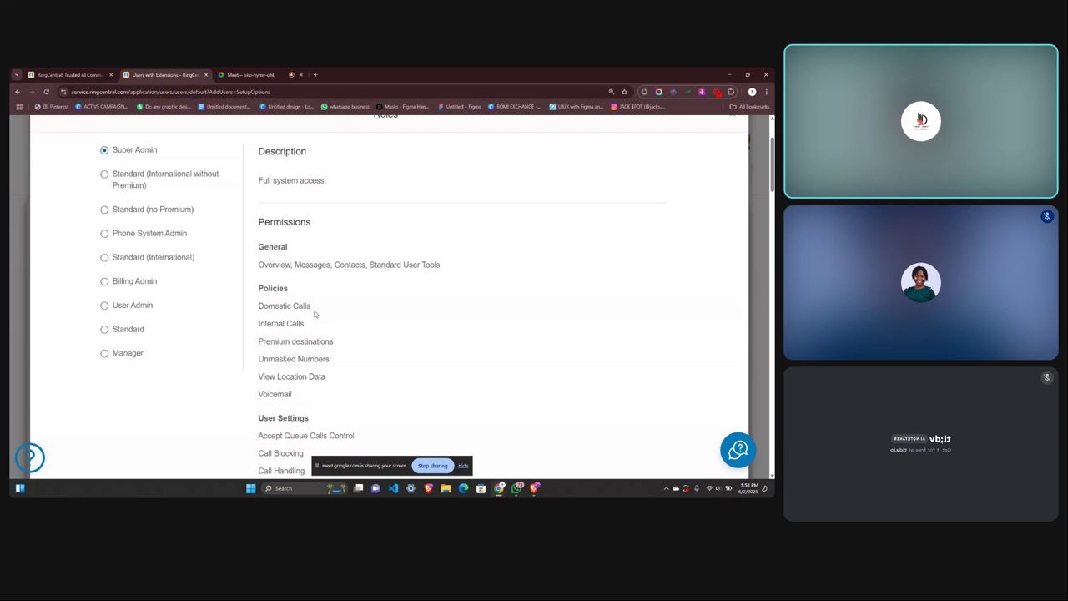
pyautogui.scroll(3, 314, 313)
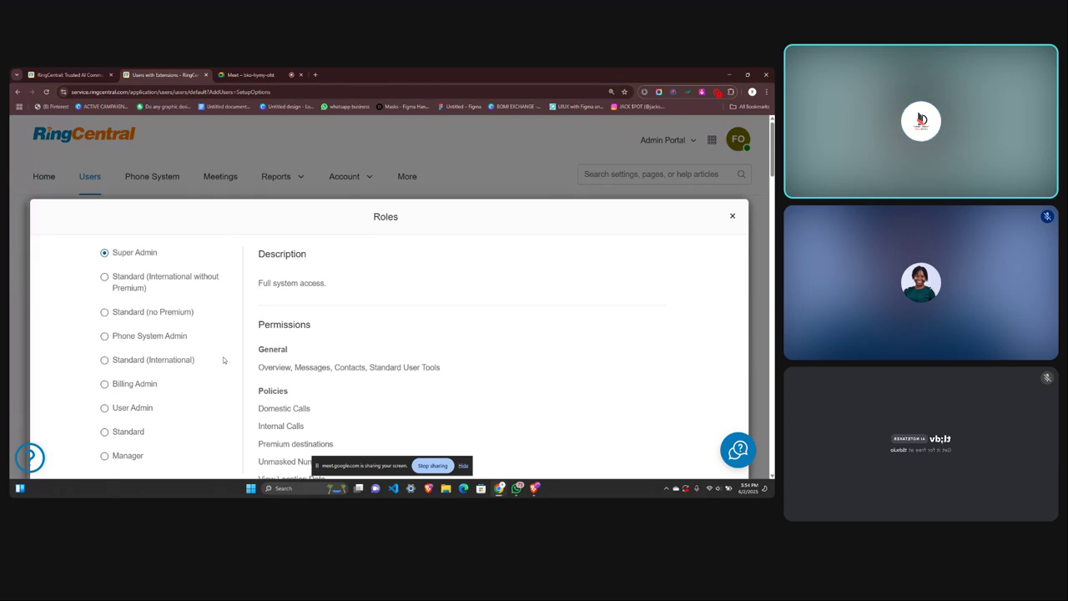
# Cancel the role changes and close the Add Users wizard without adding anyone.
pyautogui.scroll(-3, 223, 358)
pyautogui.scroll(1, 223, 358)
pyautogui.scroll(-8, 222, 358)
pyautogui.scroll(-10, 223, 359)
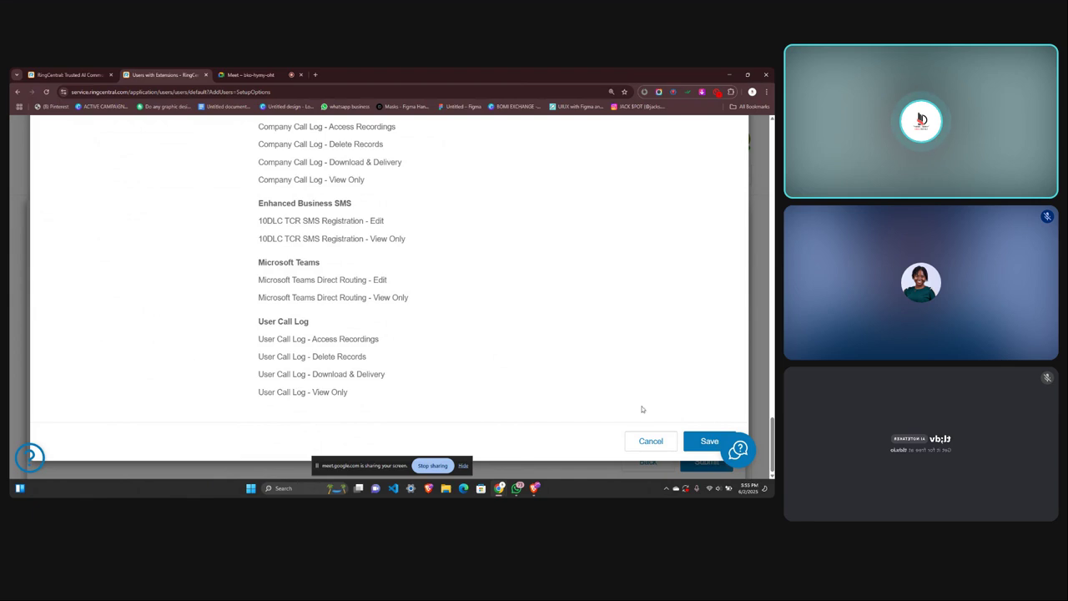
pyautogui.click(649, 441)
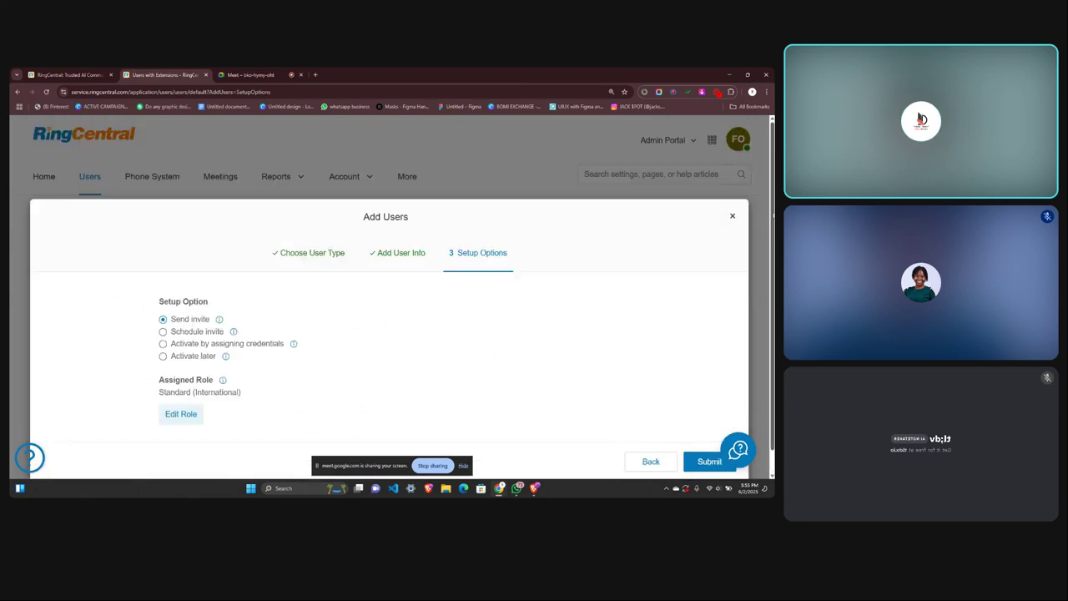
pyautogui.click(733, 217)
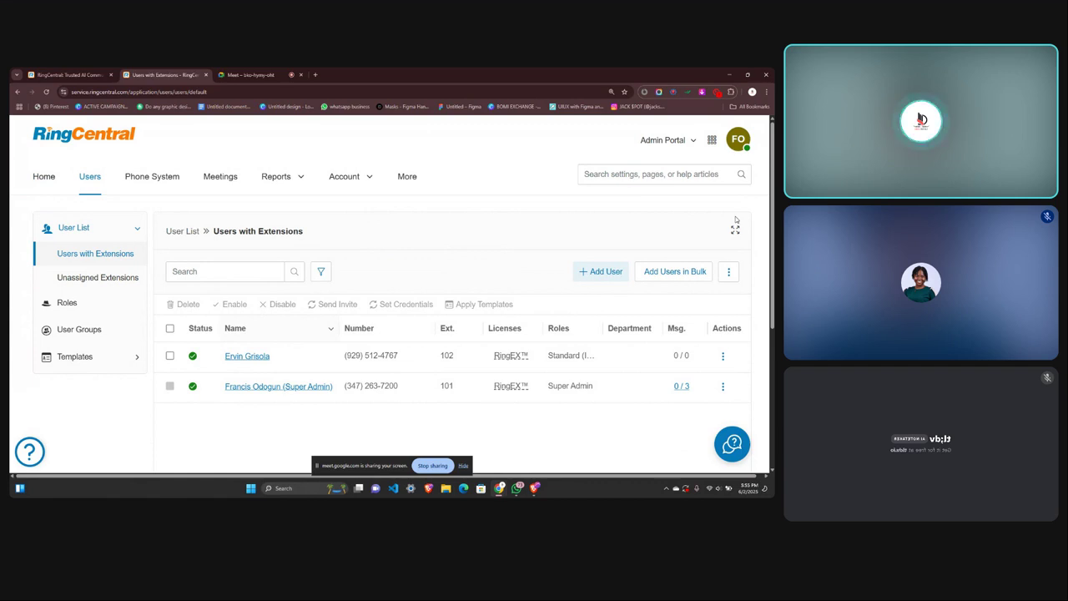
# Open Phone System's Caller ID Name page showing ZOFT CLEAN and expand Phone Numbers.
pyautogui.click(150, 179)
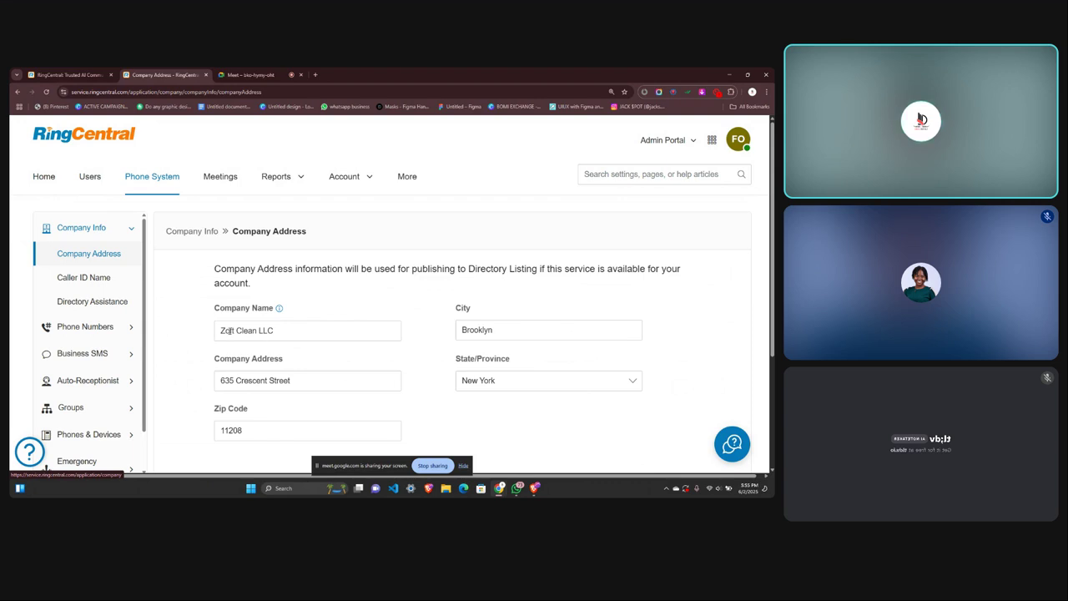
pyautogui.scroll(-1, 256, 358)
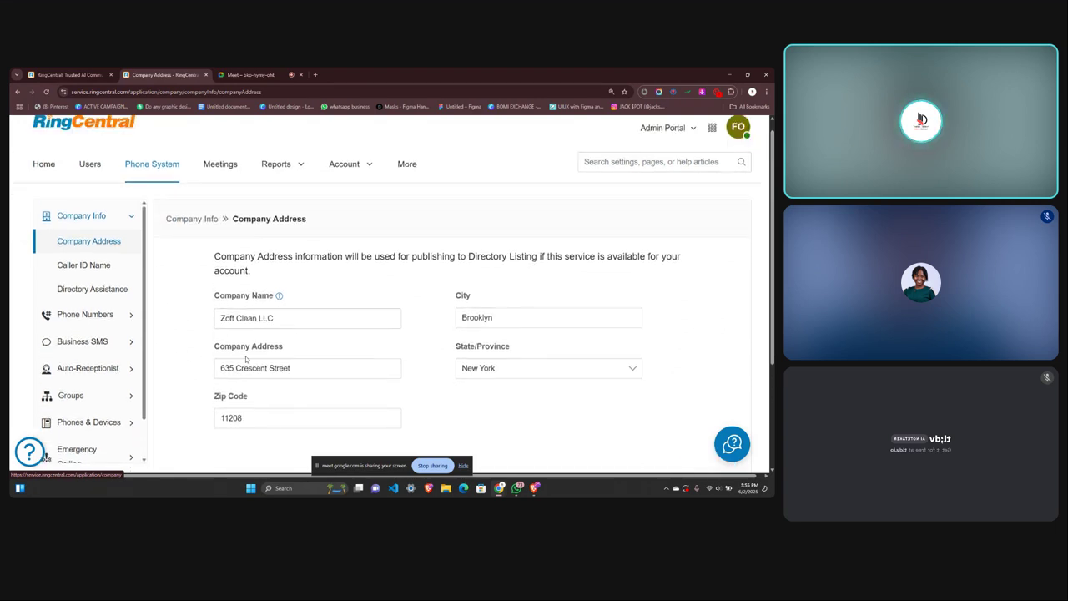
pyautogui.click(76, 267)
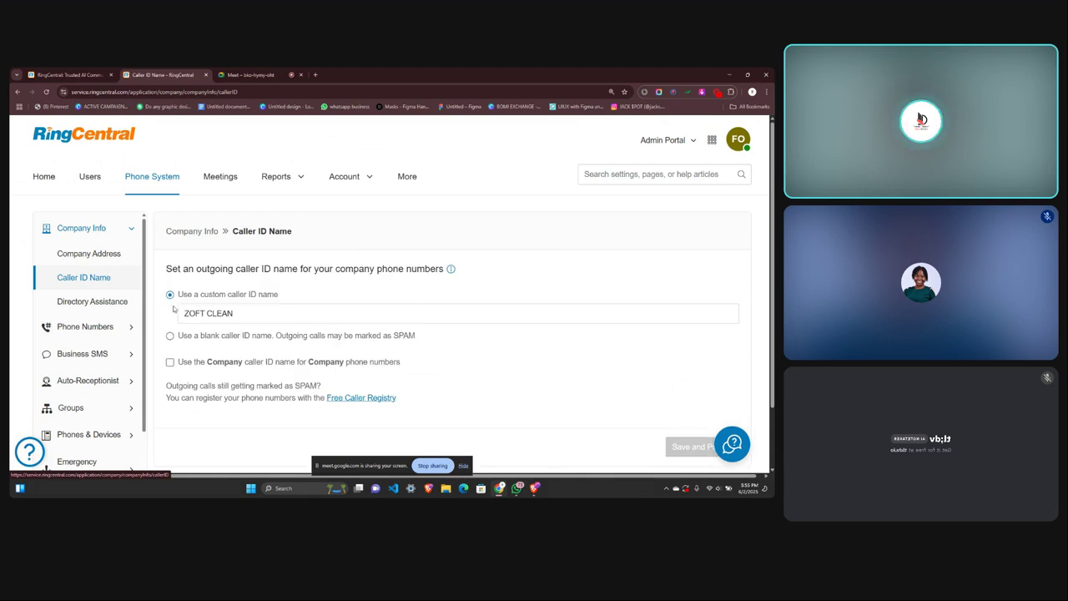
pyautogui.click(87, 328)
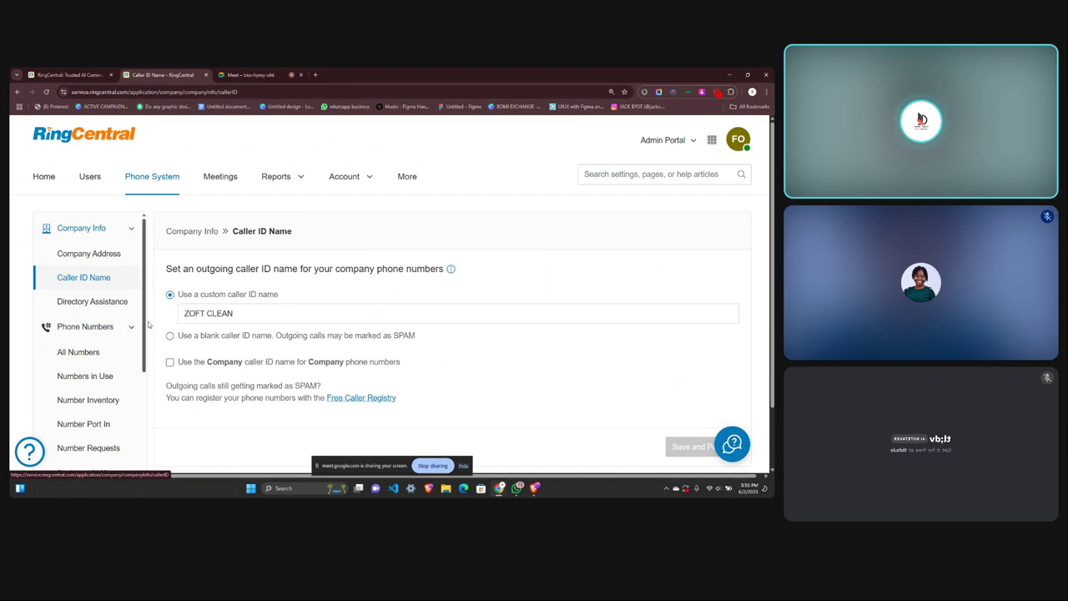
# Browse the All Numbers list, then open the empty Number Port In orders page.
pyautogui.click(86, 353)
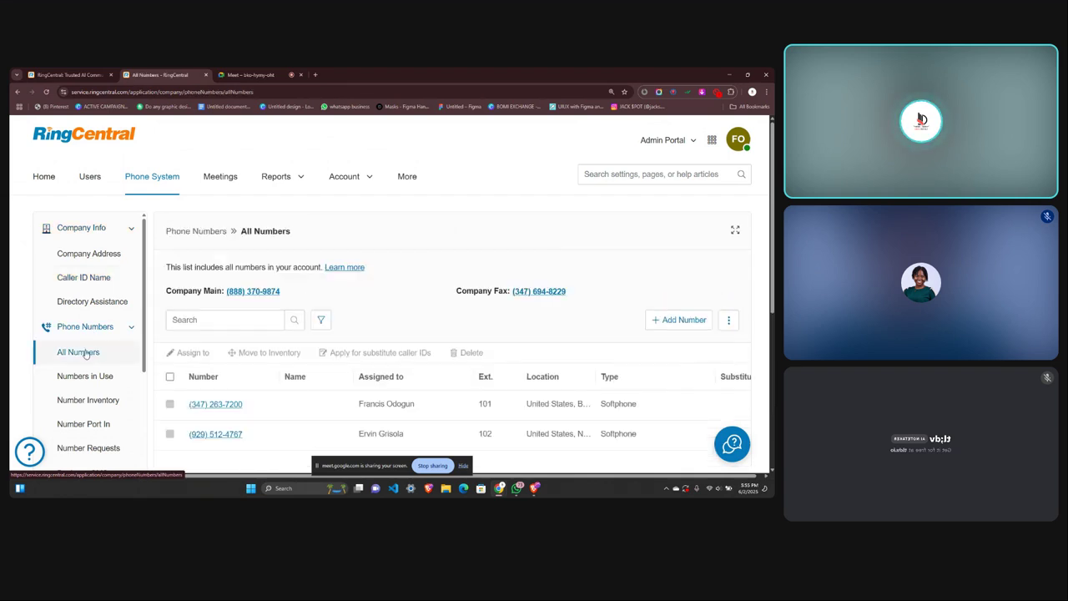
pyautogui.scroll(-2, 228, 391)
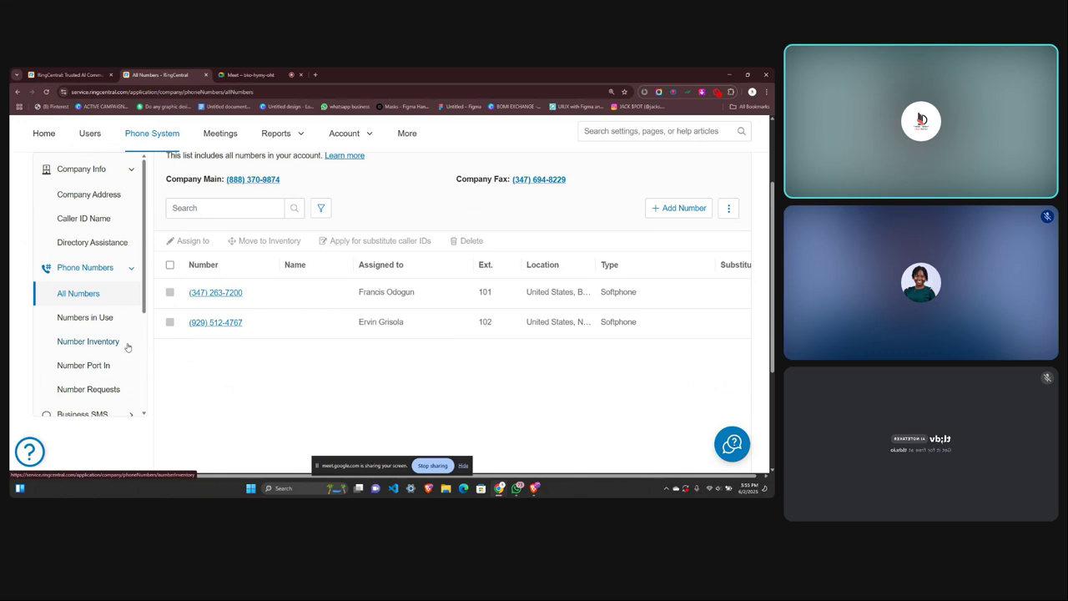
pyautogui.scroll(-1, 86, 360)
pyautogui.click(80, 356)
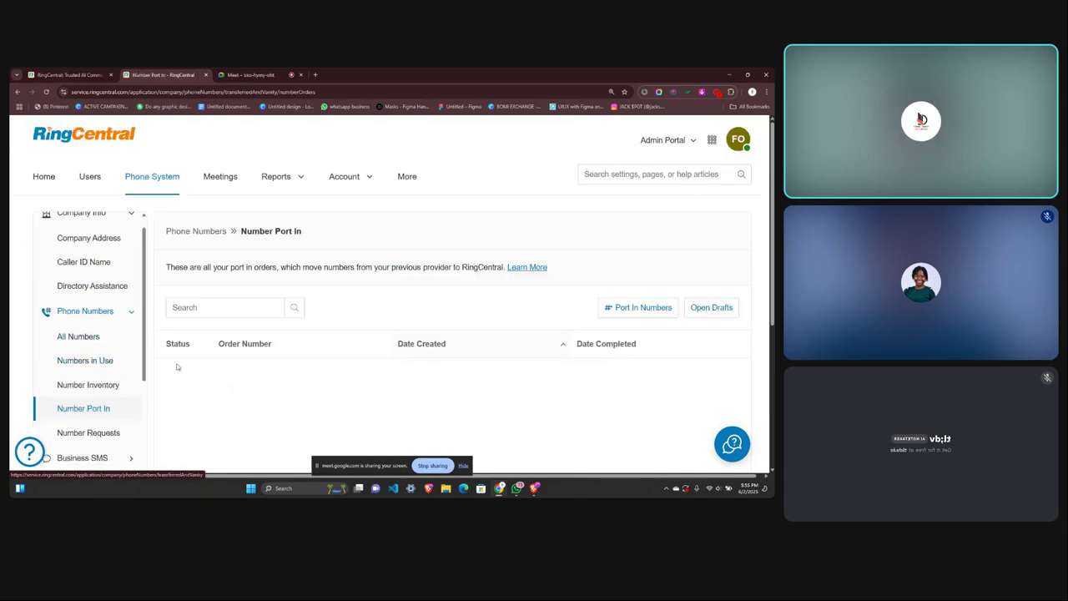
# Start a new port-in request for US or US territory local numbers.
pyautogui.click(638, 309)
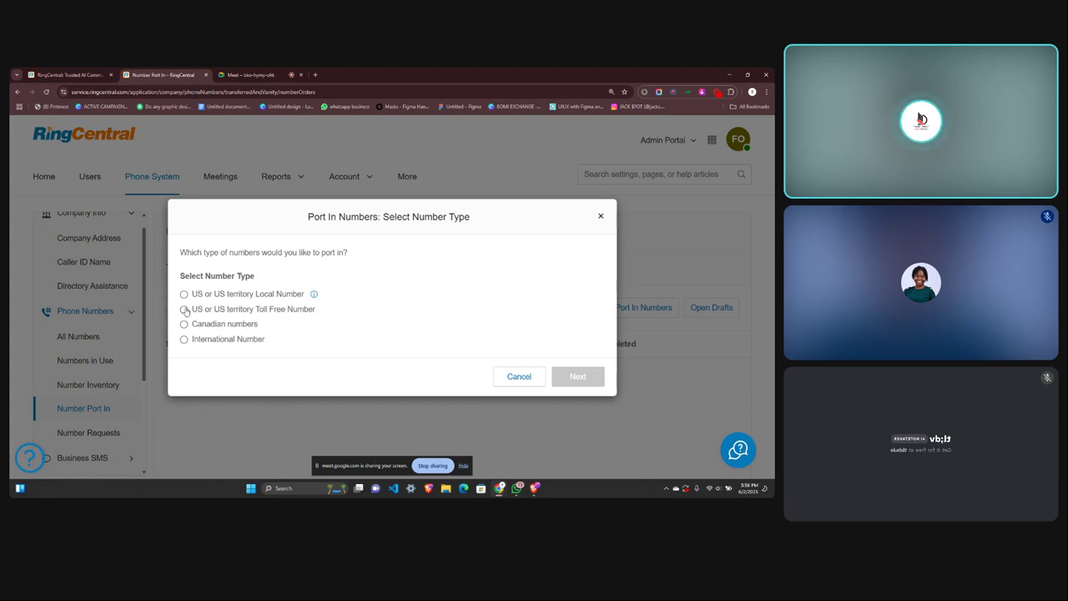
pyautogui.click(185, 294)
# Tick all six Get started readiness items and accept the rejection-risk warning to continue.
pyautogui.click(564, 373)
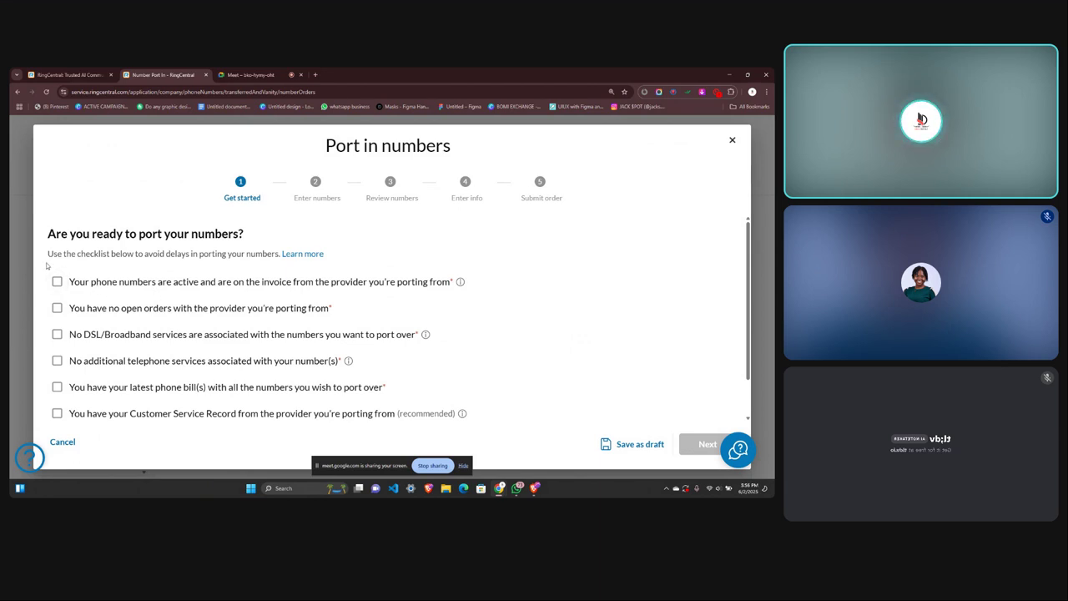
pyautogui.click(57, 308)
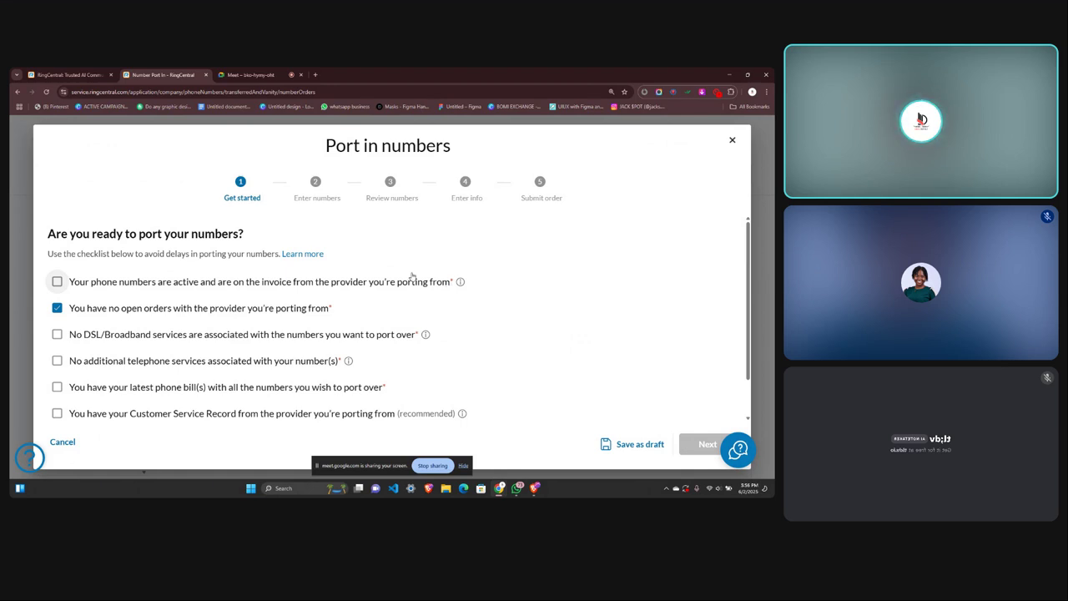
pyautogui.click(57, 282)
pyautogui.click(57, 334)
pyautogui.click(57, 361)
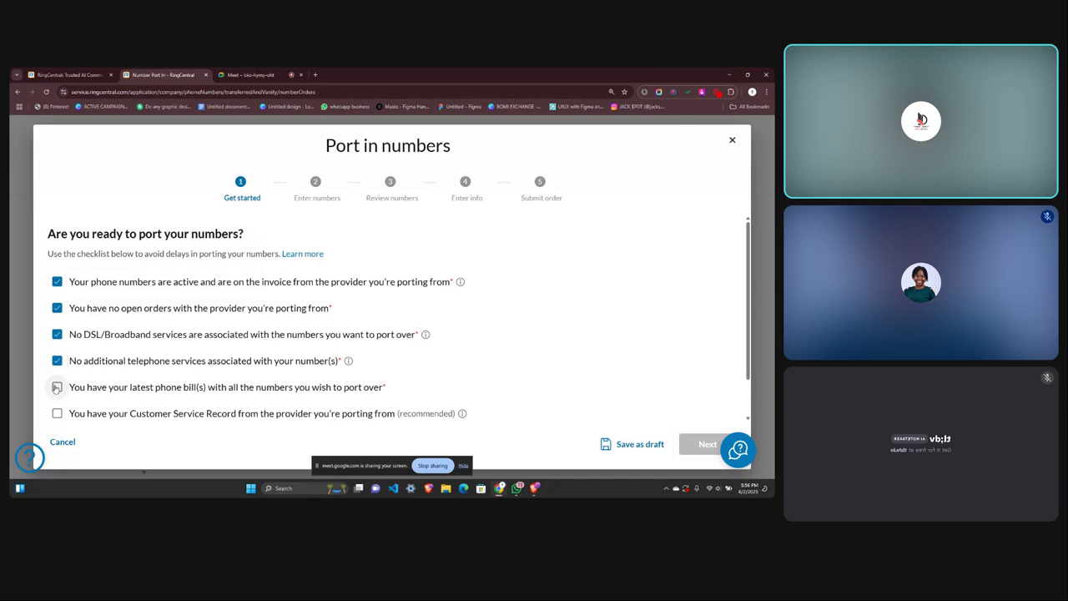
pyautogui.click(57, 413)
pyautogui.click(57, 388)
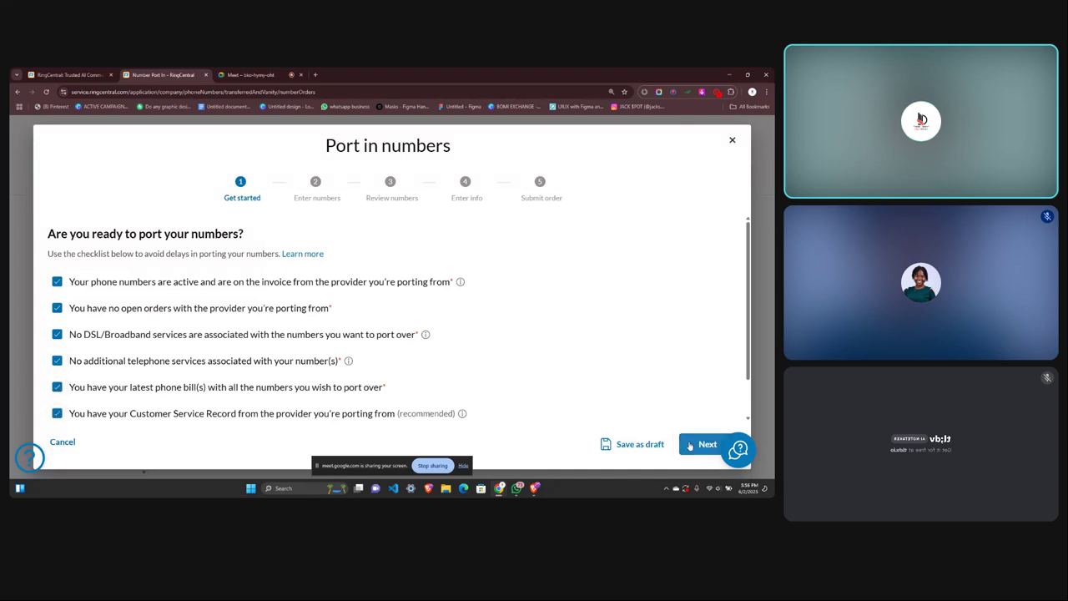
pyautogui.click(689, 445)
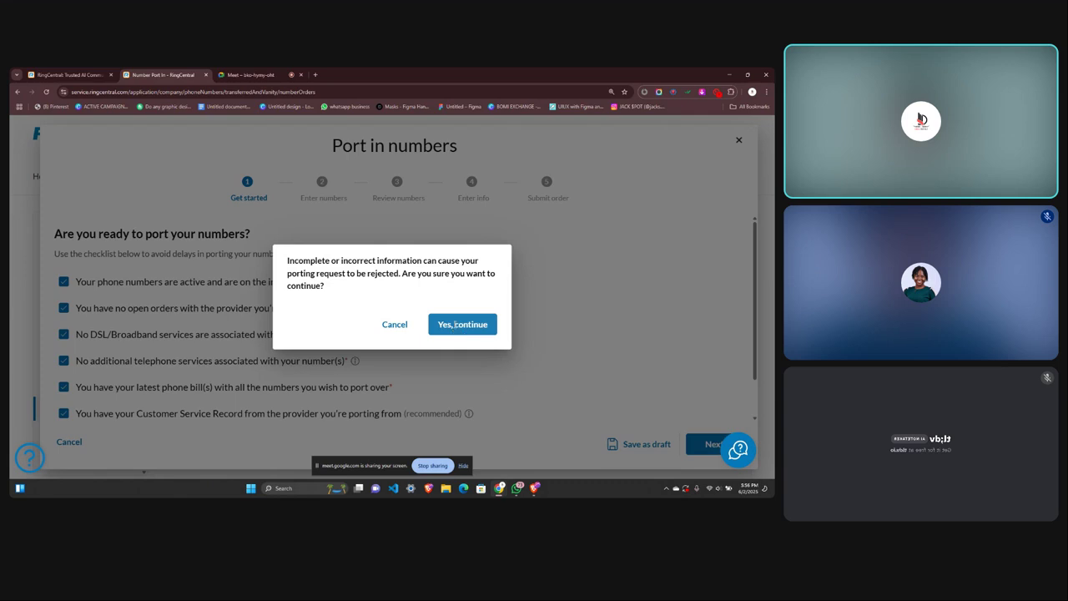
pyautogui.click(454, 325)
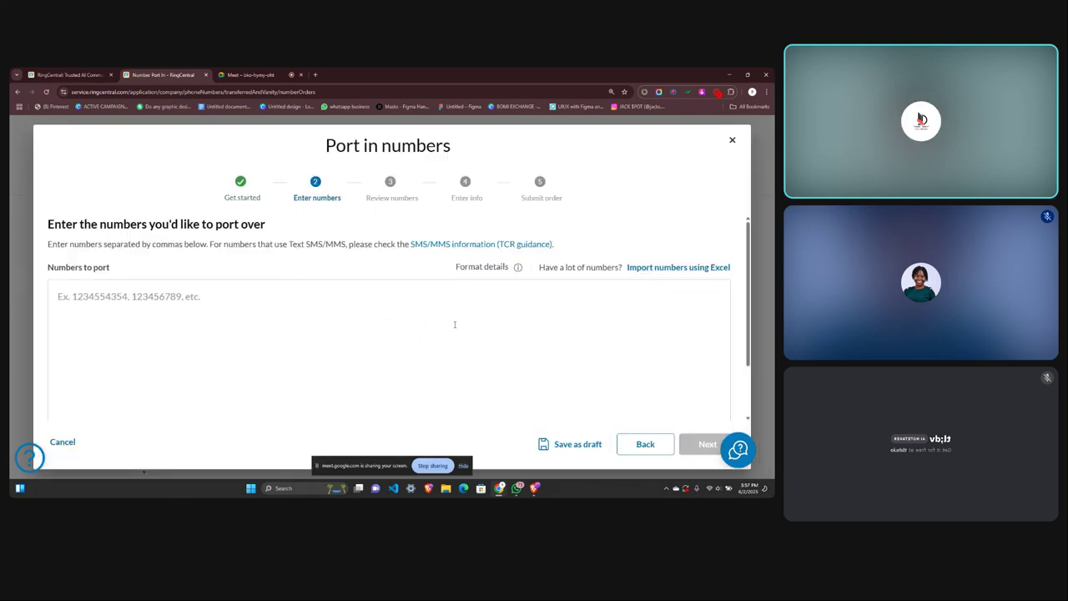
pyautogui.click(152, 294)
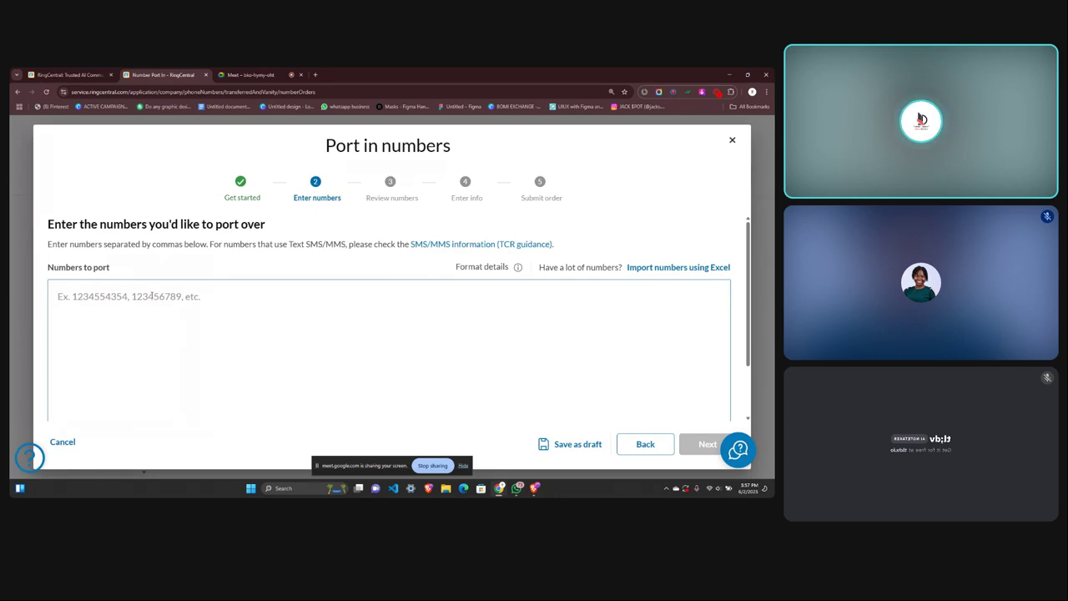
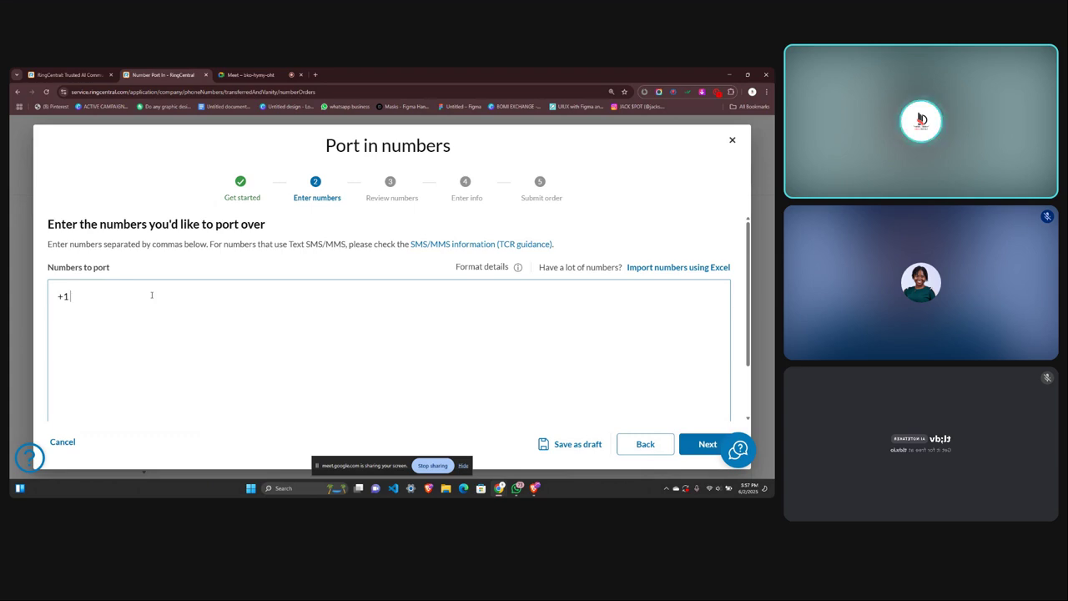
pyautogui.click(694, 446)
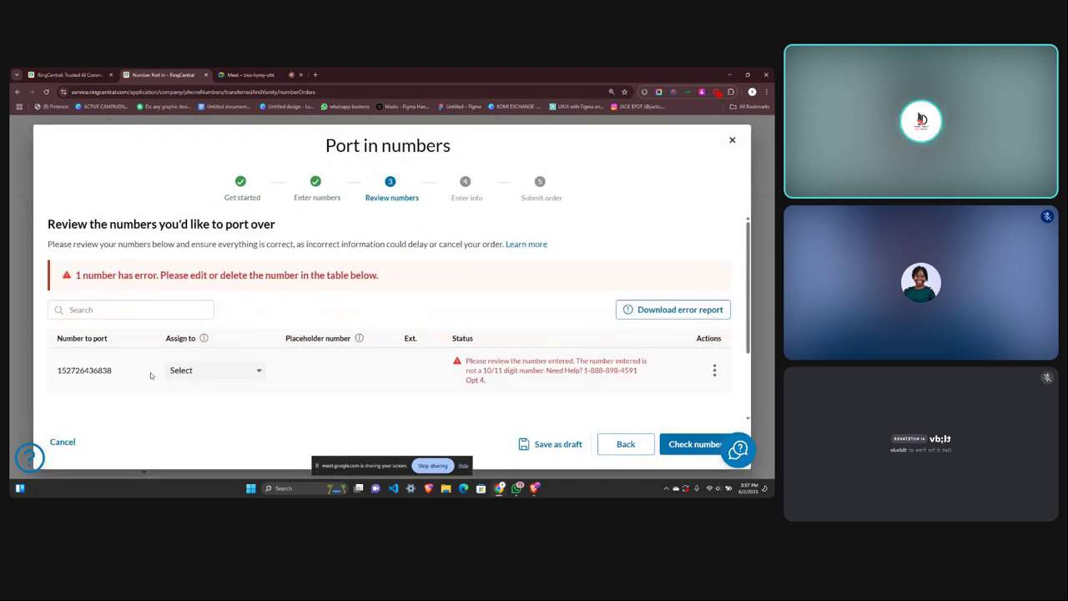
pyautogui.click(315, 75)
# Search Google for 'usa phone number', then refine it to 'usa full phone number'.
pyautogui.write('usa')
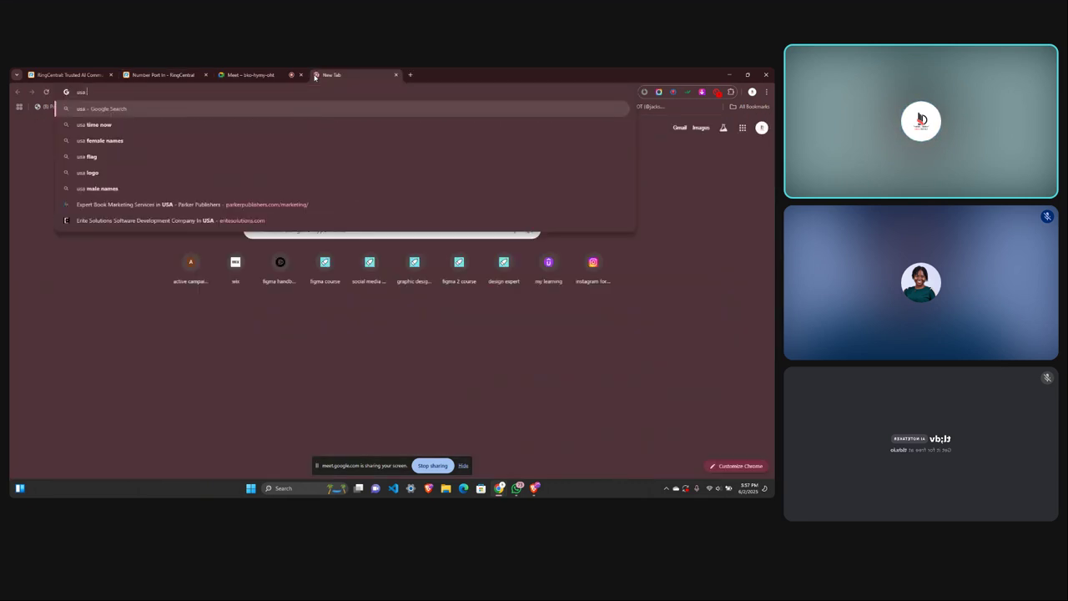
pyautogui.write(' phone number')
pyautogui.press('Return')
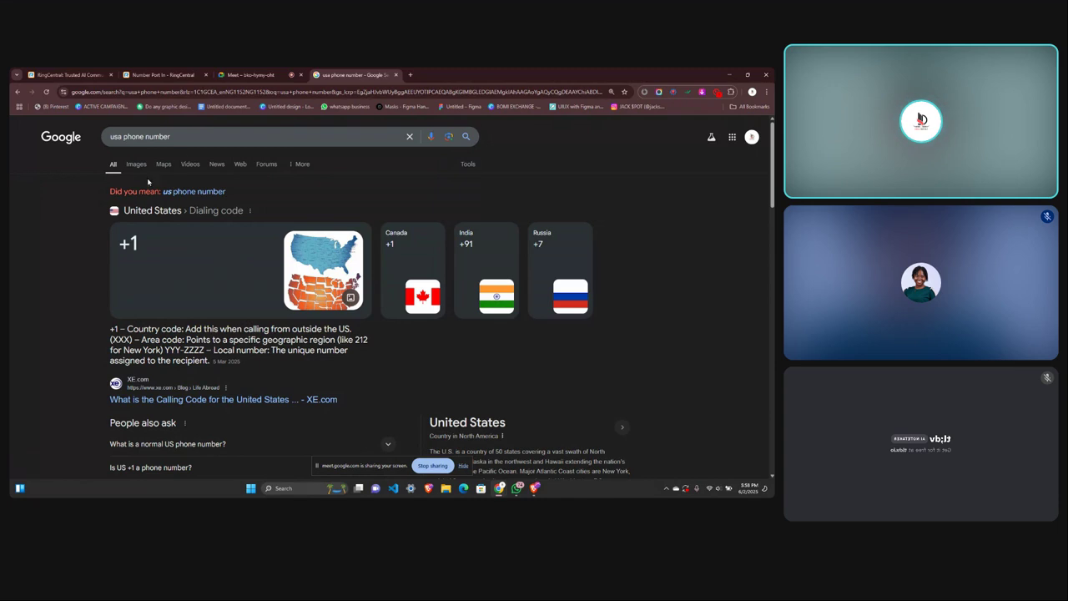
pyautogui.click(123, 136)
pyautogui.write('full')
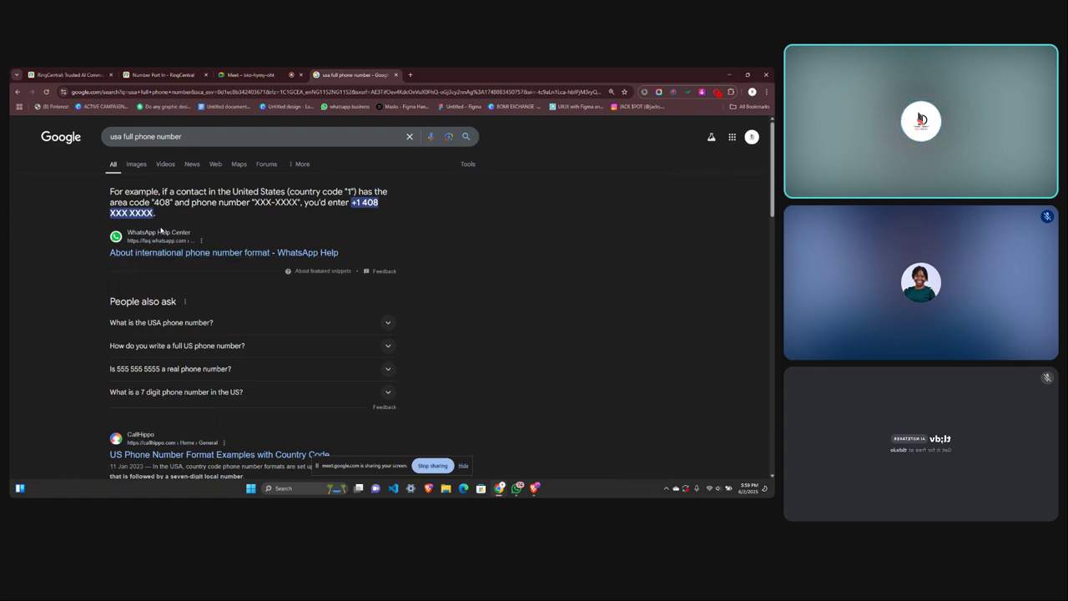
pyautogui.scroll(-1, 192, 254)
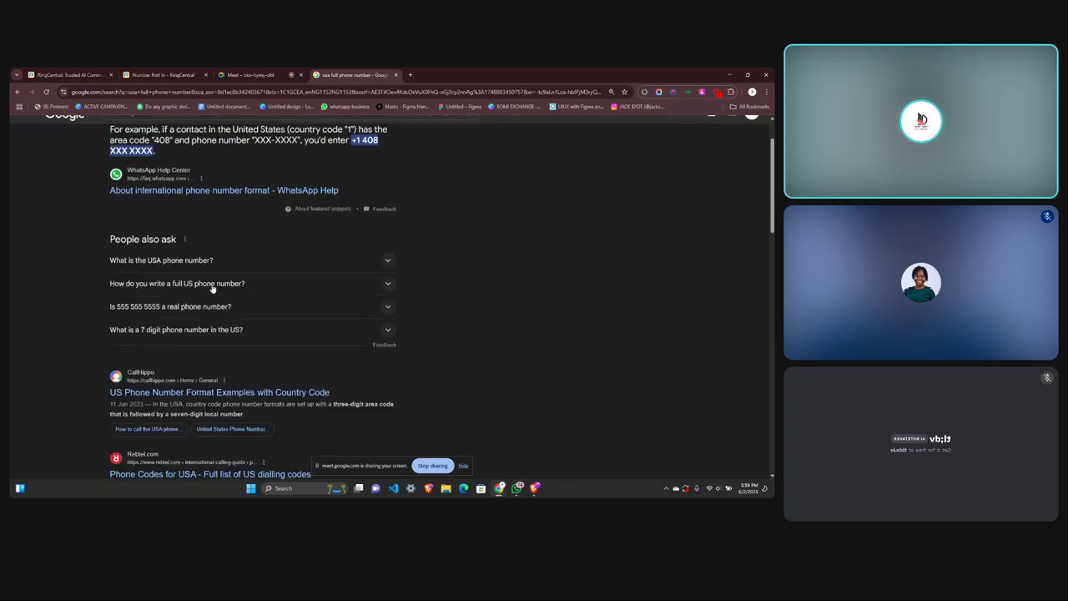
pyautogui.click(142, 314)
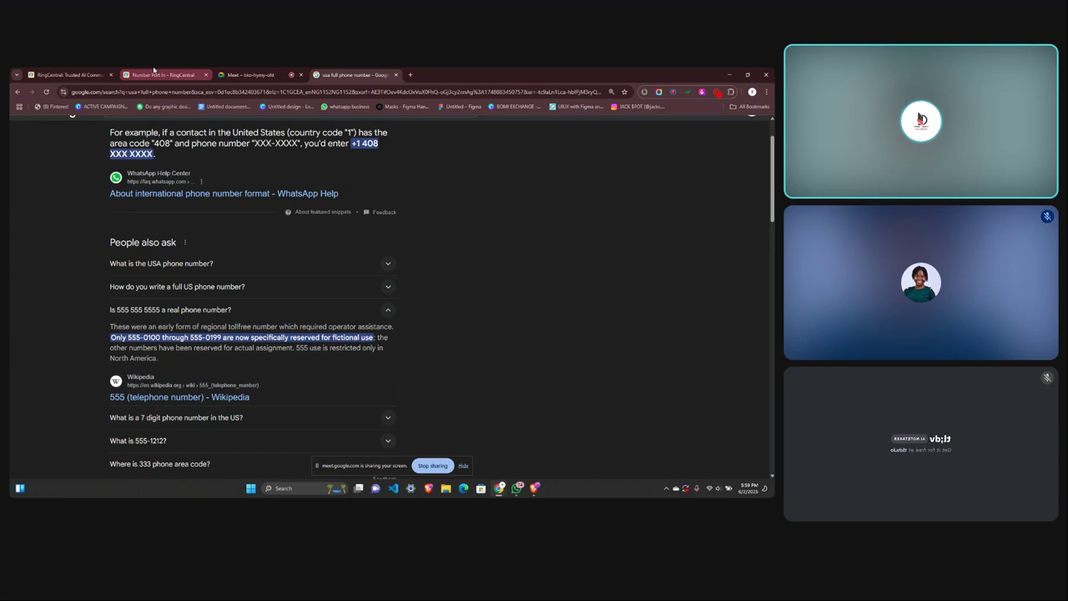
pyautogui.click(163, 74)
pyautogui.click(83, 370)
# Replace the number to port with the autofill suggestion and check if it can be ported.
pyautogui.moveTo(113, 370); pyautogui.dragTo(67, 372)
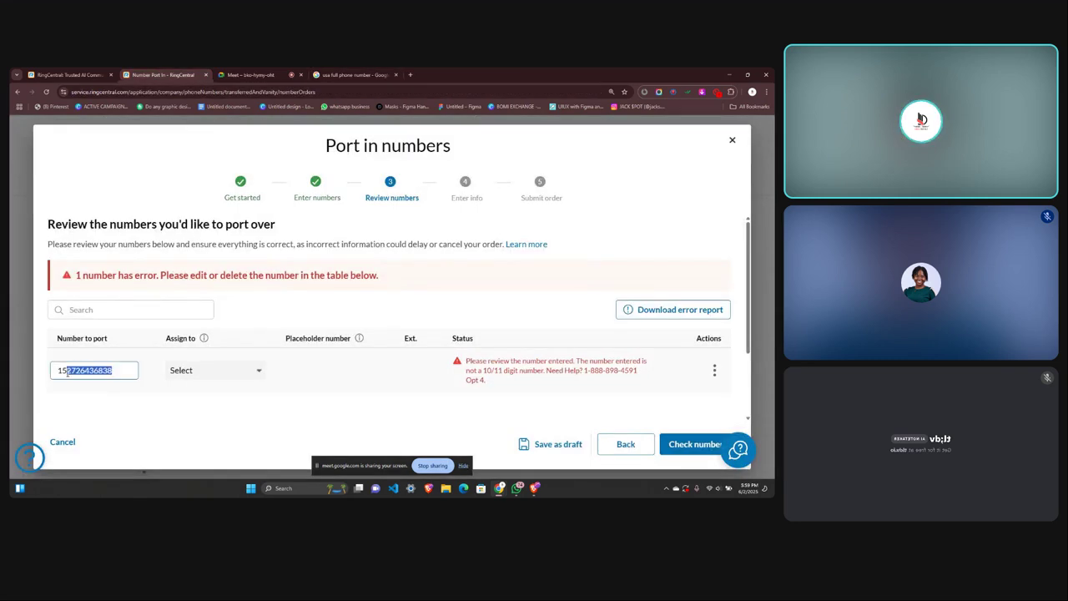
pyautogui.press('BackSpace')
pyautogui.press('BackSpace')
pyautogui.press('BackSpace')
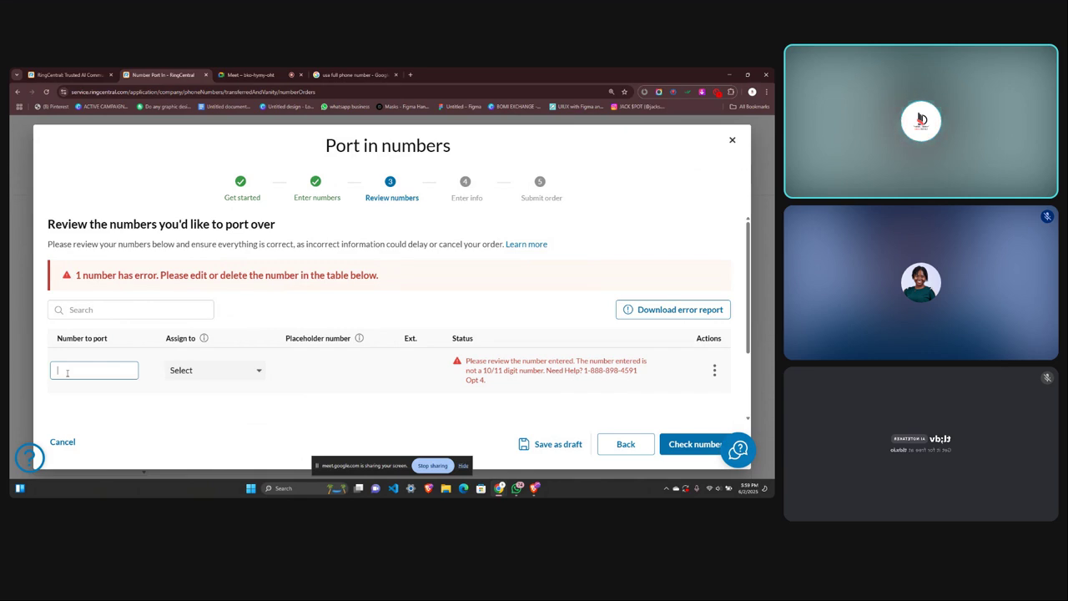
pyautogui.scroll(-2, 68, 372)
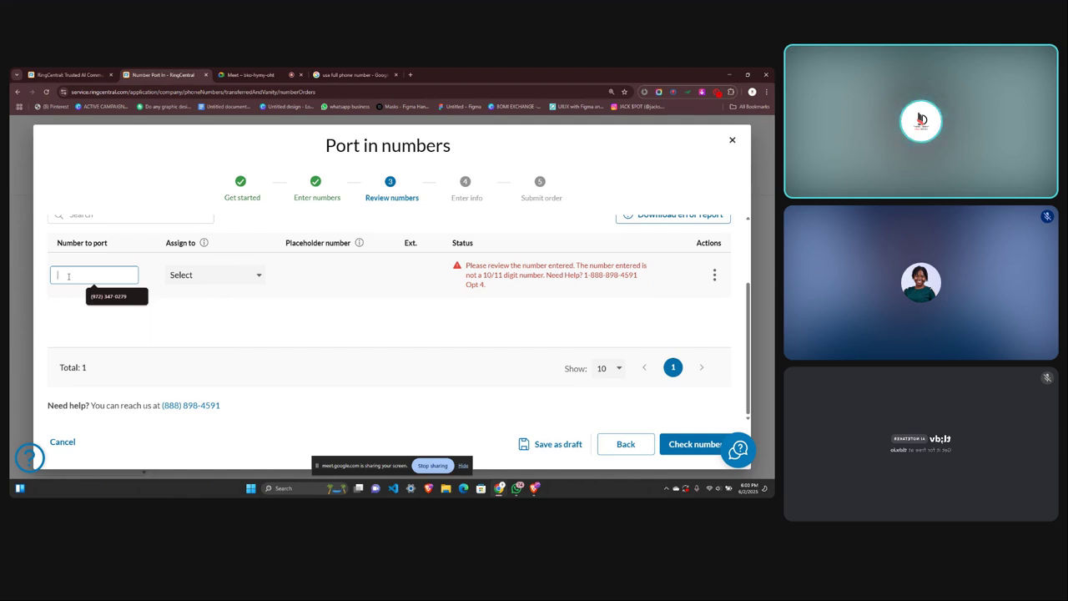
pyautogui.click(107, 297)
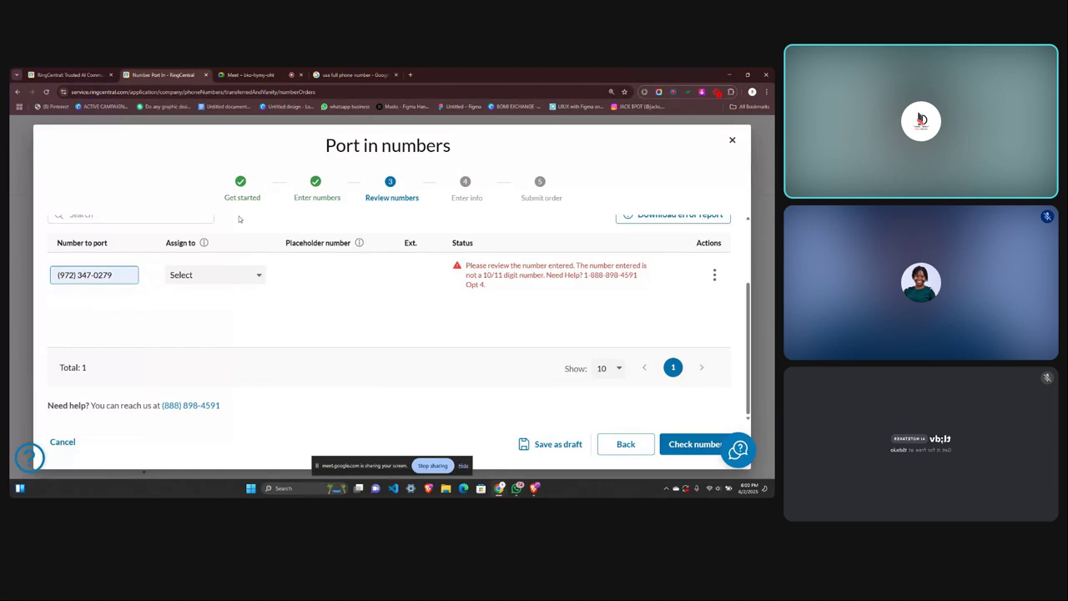
pyautogui.scroll(2, 126, 306)
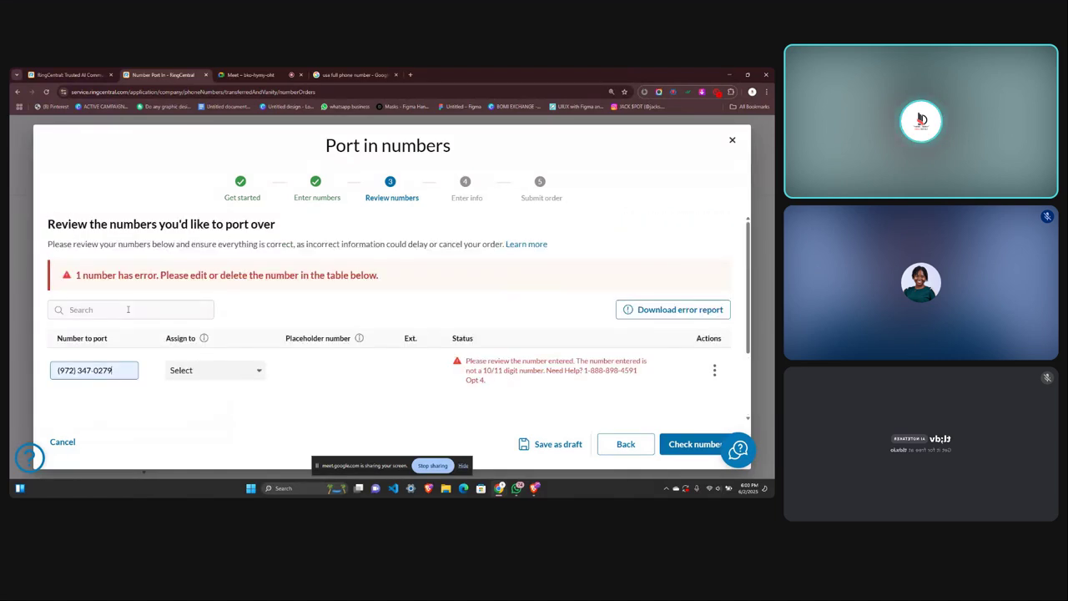
pyautogui.scroll(-2, 434, 359)
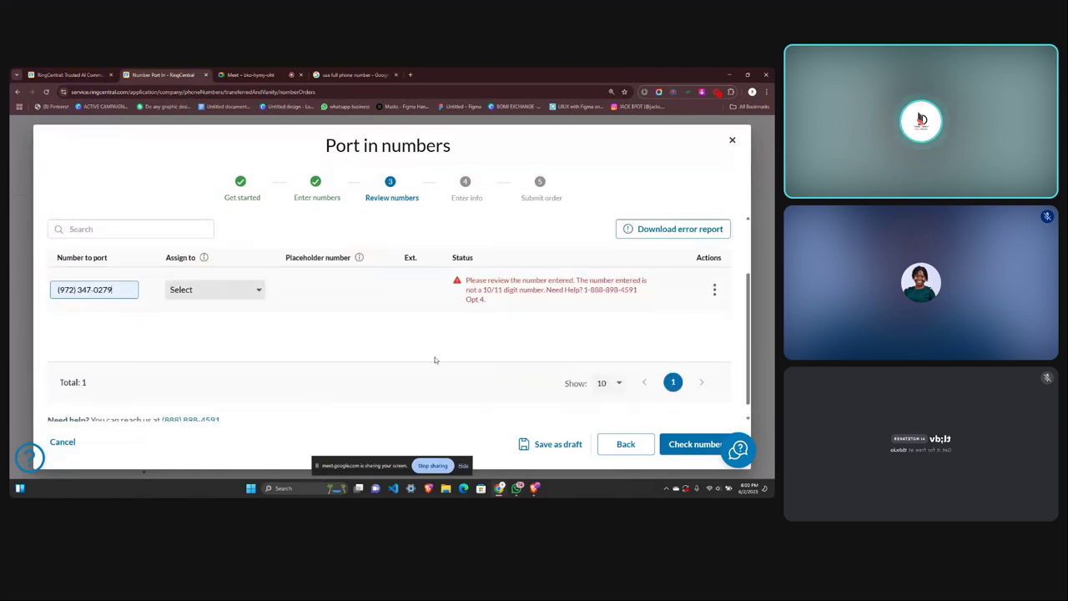
pyautogui.click(688, 444)
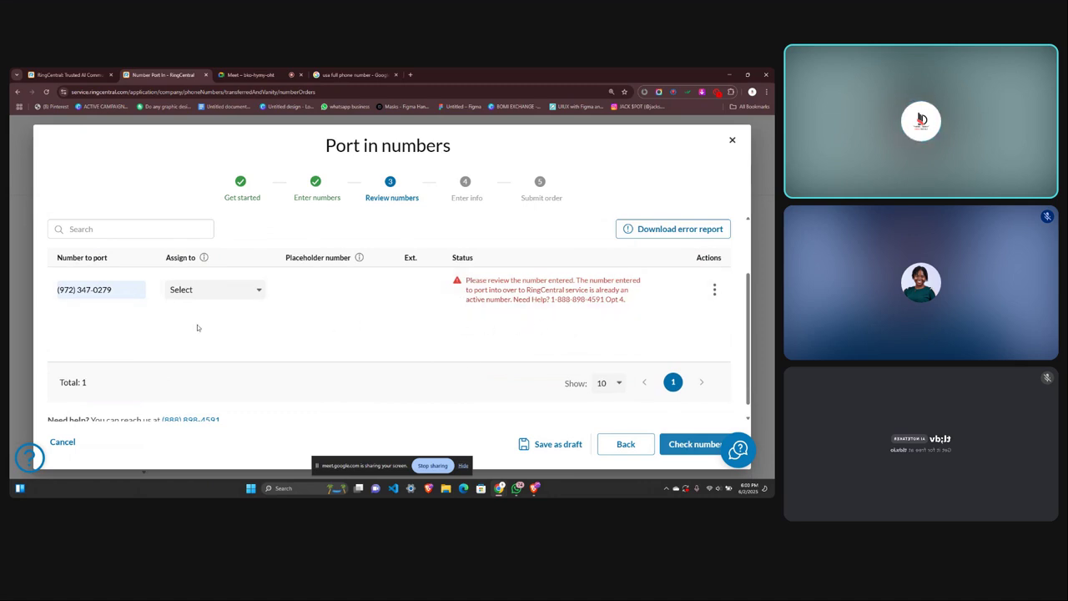
# Change the number's last digit from 9 to 8 and recheck it.
pyautogui.click(126, 290)
pyautogui.press('BackSpace')
pyautogui.write('8')
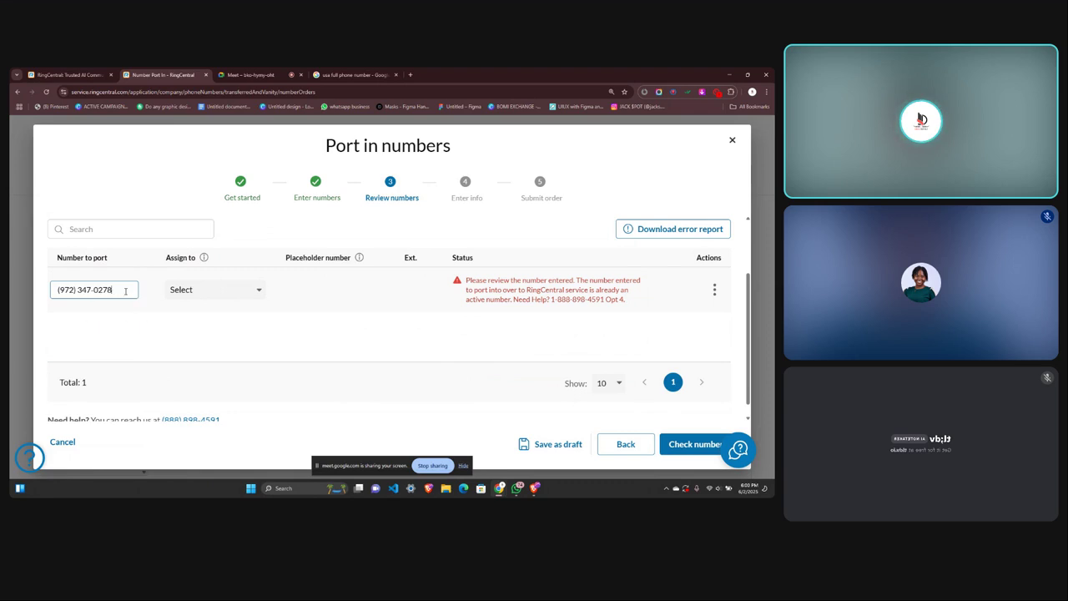
pyautogui.click(684, 444)
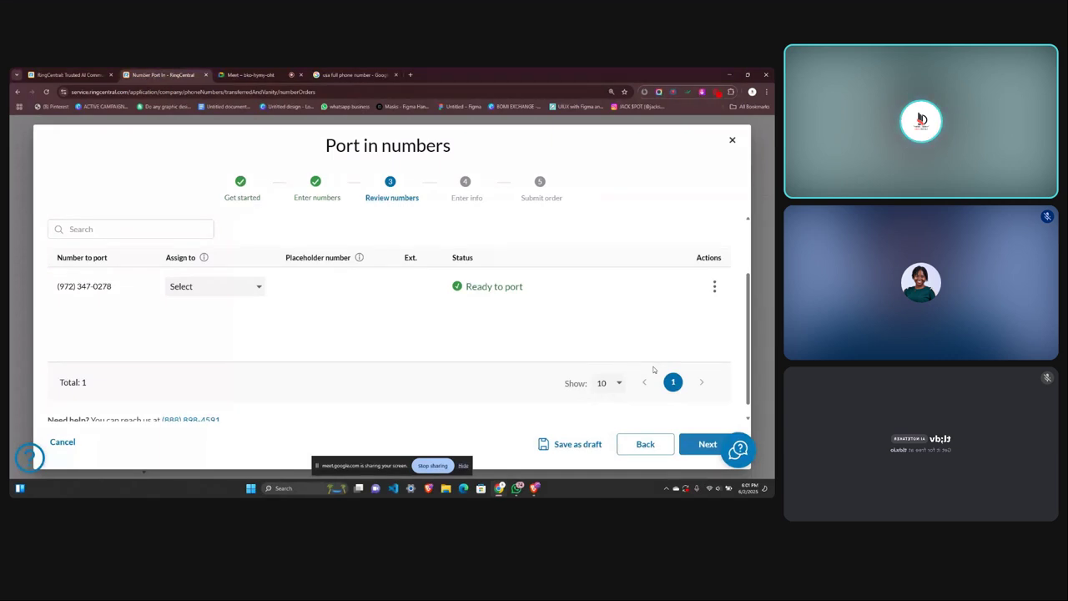
# Continue past Review numbers and confirm the additional $4.99 number license.
pyautogui.click(684, 451)
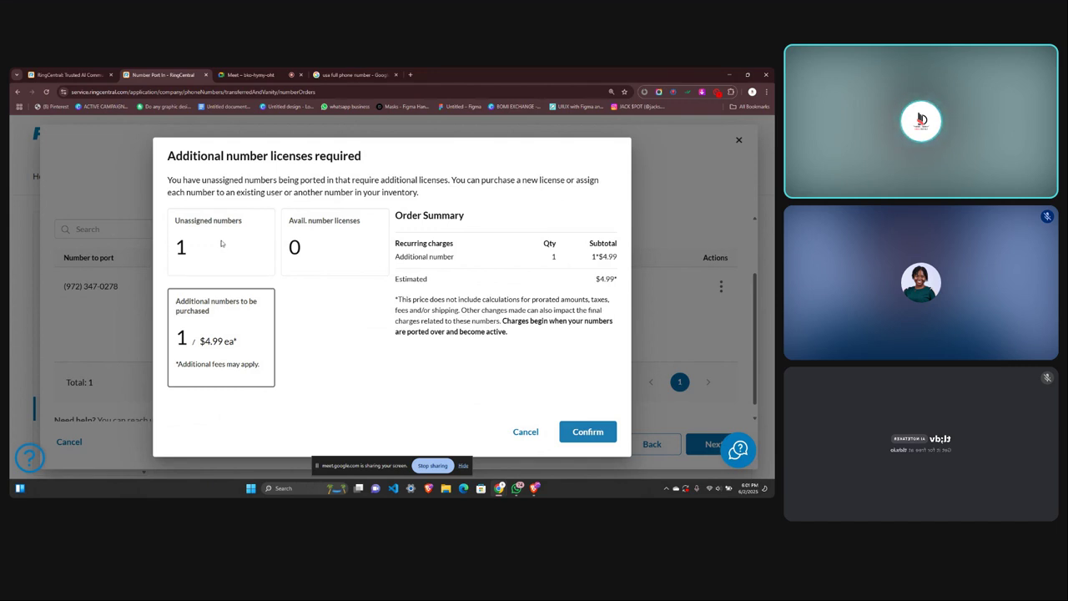
pyautogui.click(587, 432)
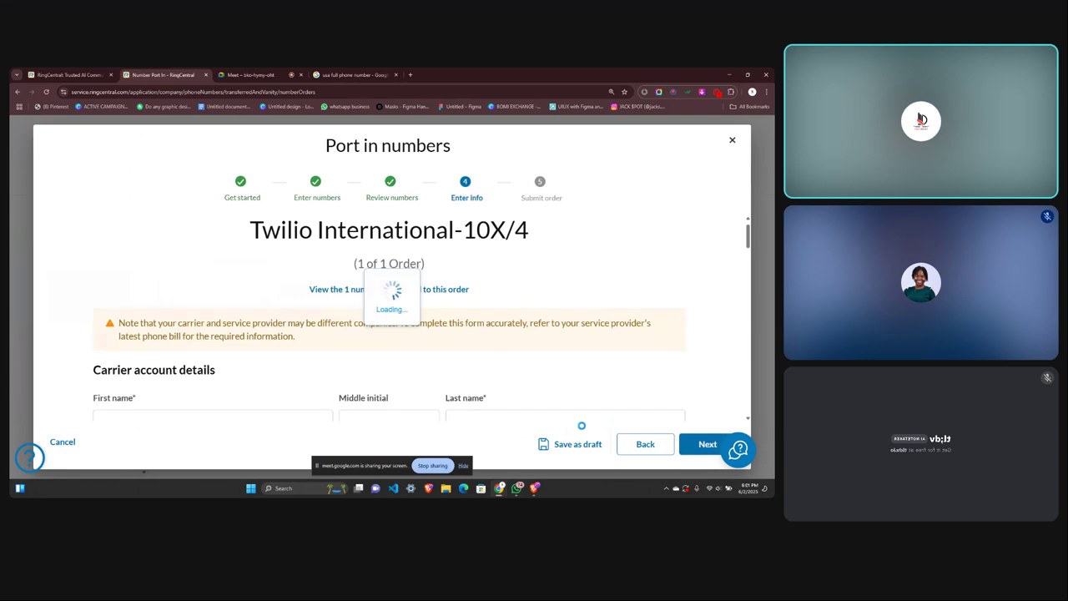
# Scroll through the Enter info form's carrier and service address fields.
pyautogui.scroll(-2, 233, 371)
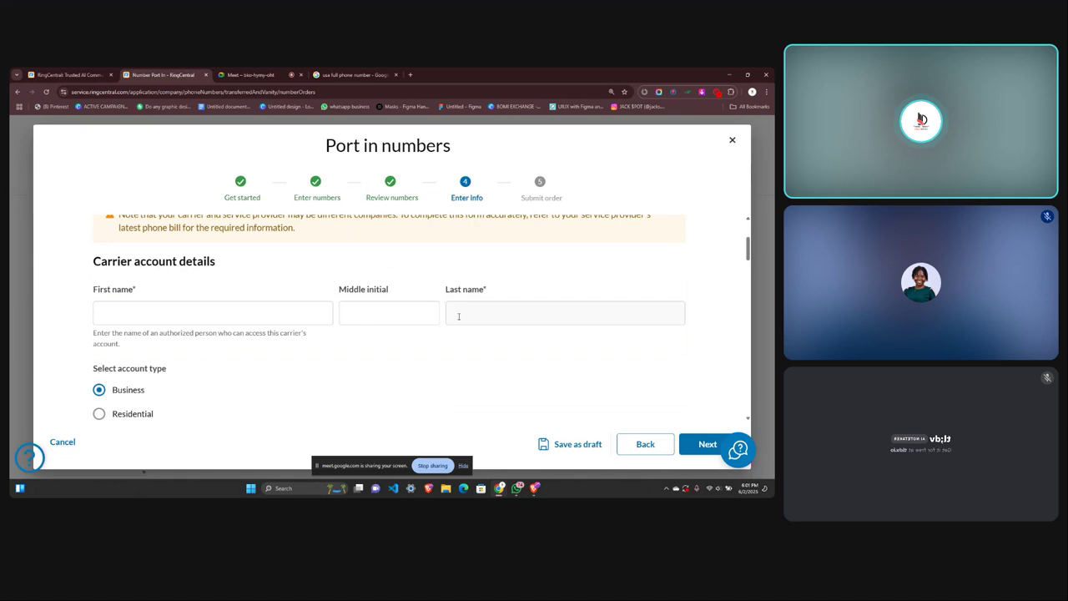
pyautogui.scroll(-2, 321, 351)
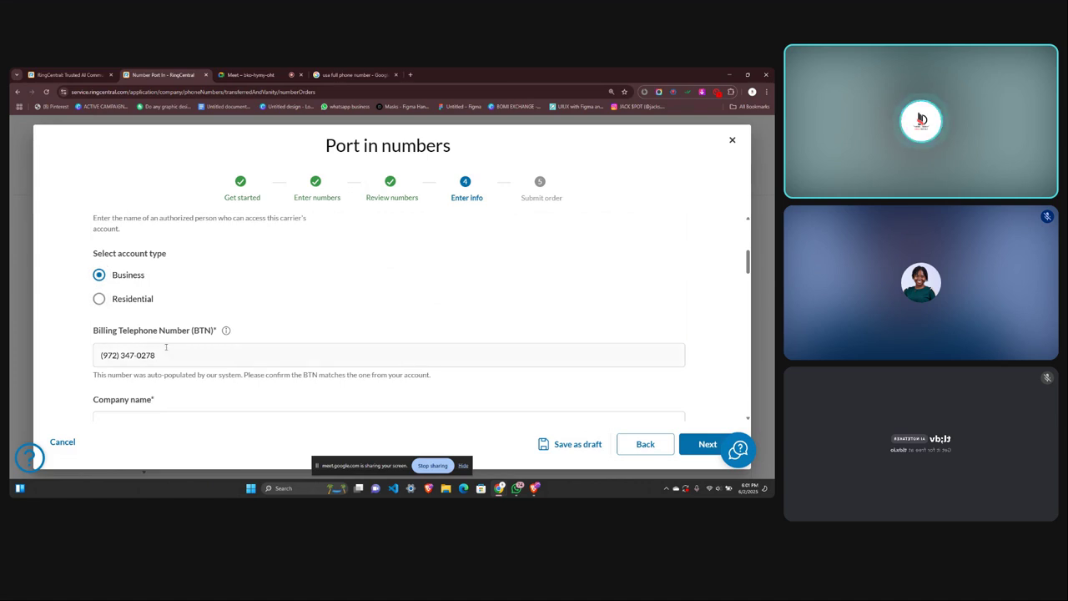
pyautogui.scroll(-1, 186, 345)
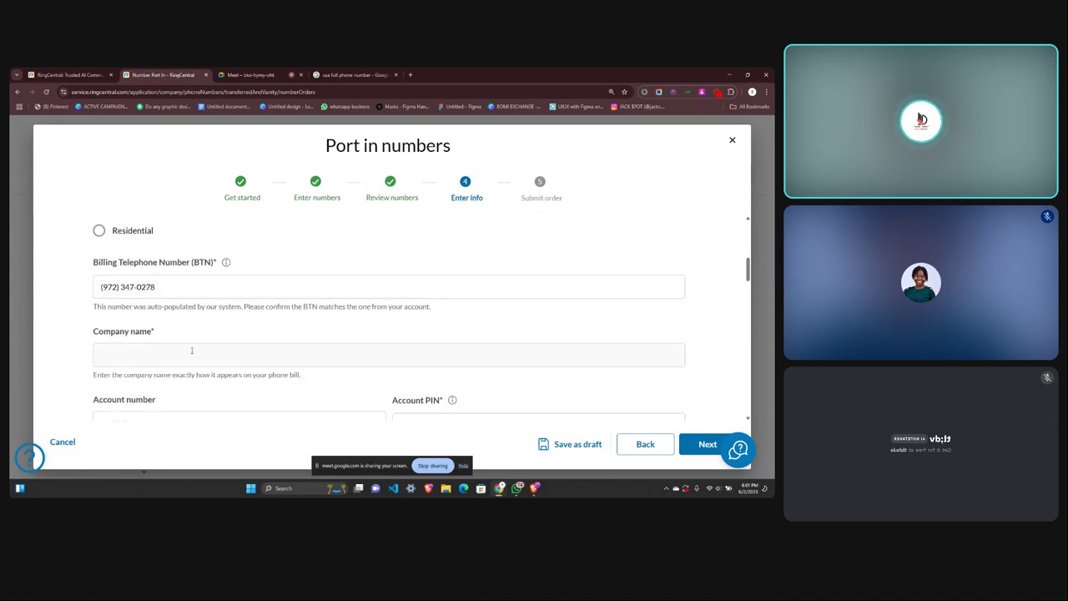
pyautogui.scroll(-1, 163, 348)
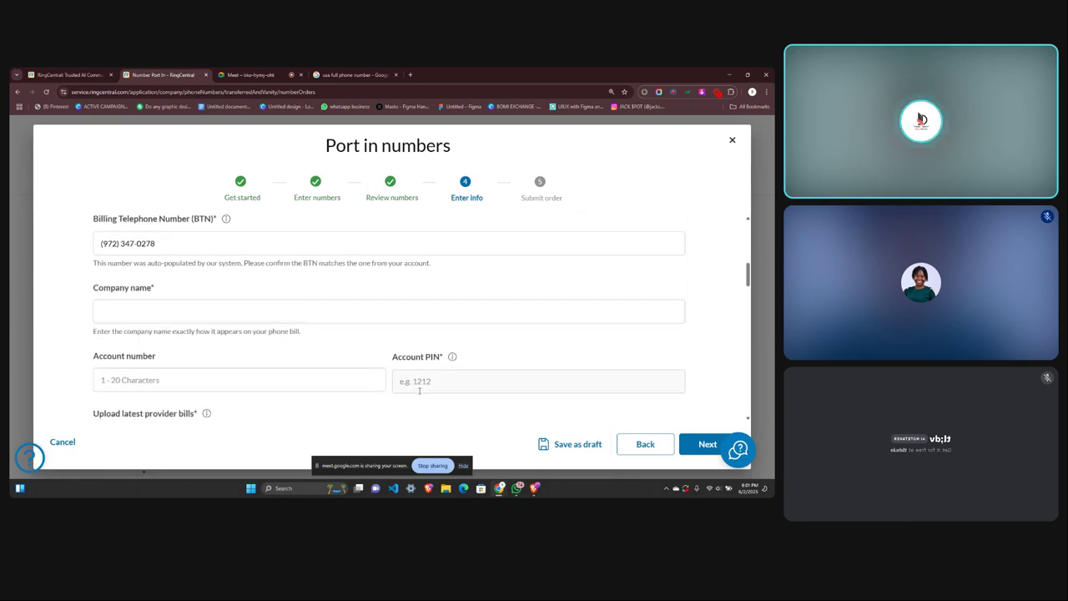
pyautogui.scroll(-3, 419, 389)
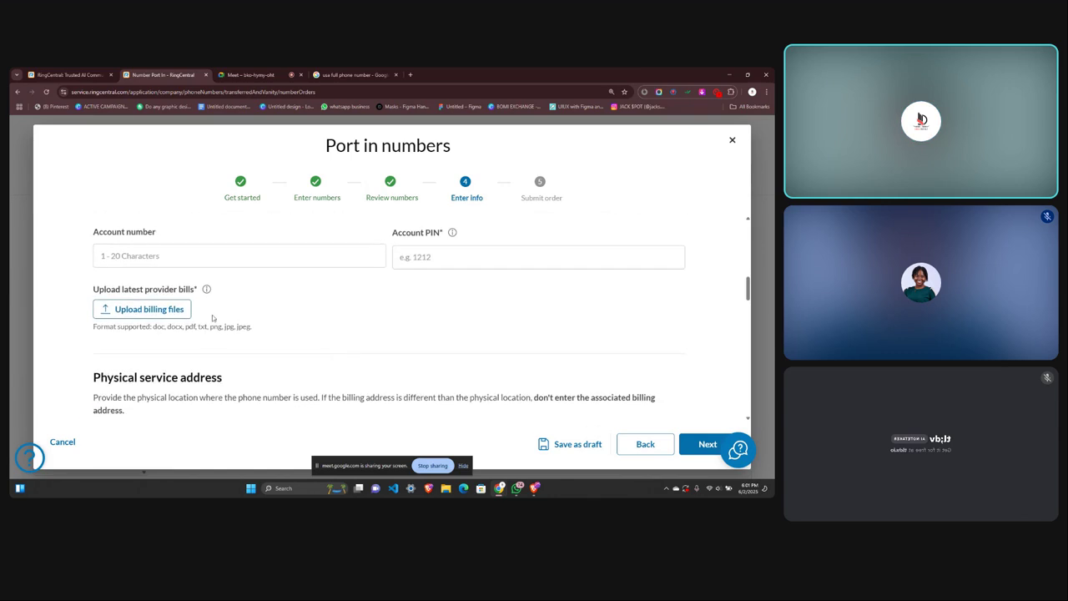
pyautogui.scroll(-5, 284, 385)
pyautogui.scroll(2, 284, 386)
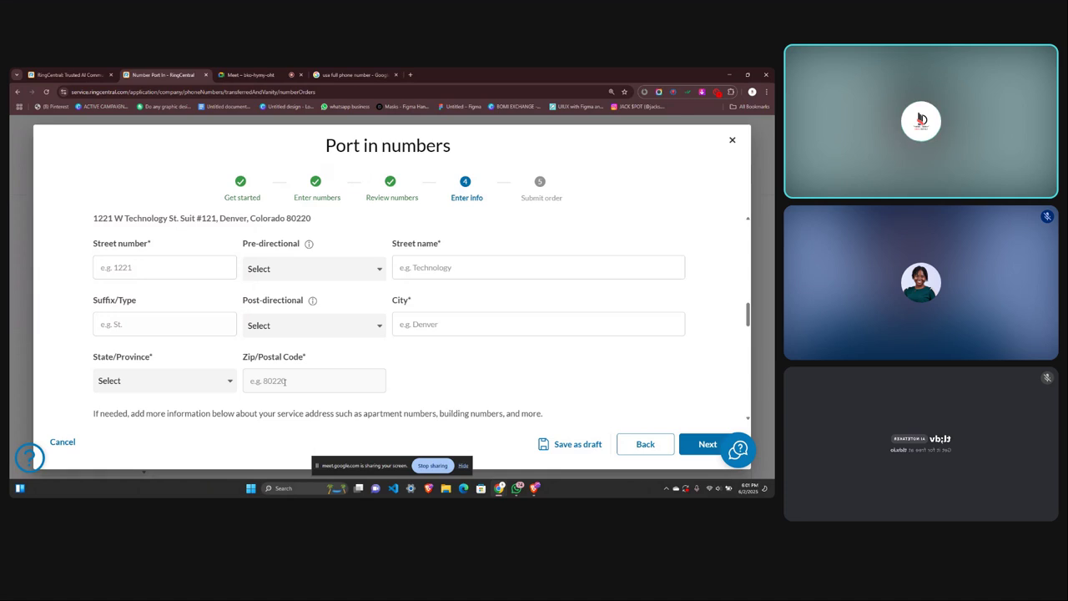
pyautogui.scroll(1, 279, 381)
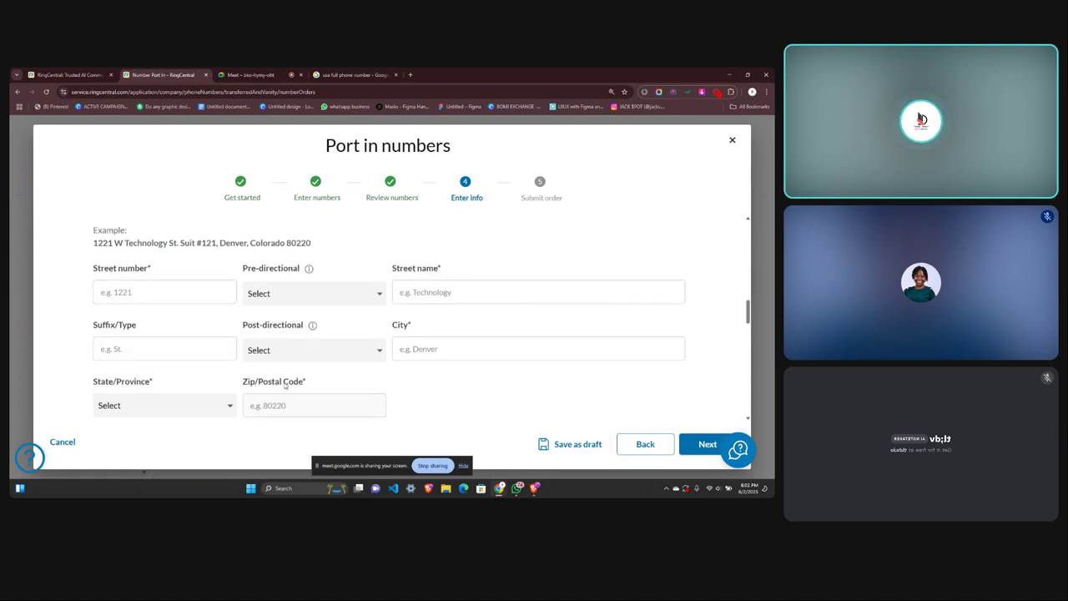
pyautogui.scroll(2, 285, 385)
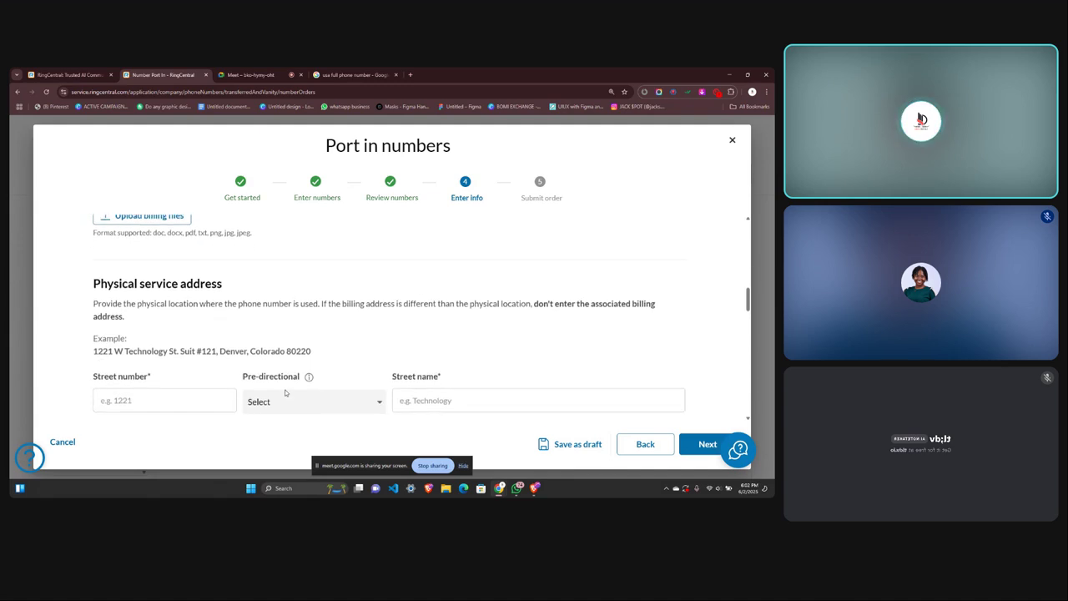
pyautogui.scroll(-1, 286, 392)
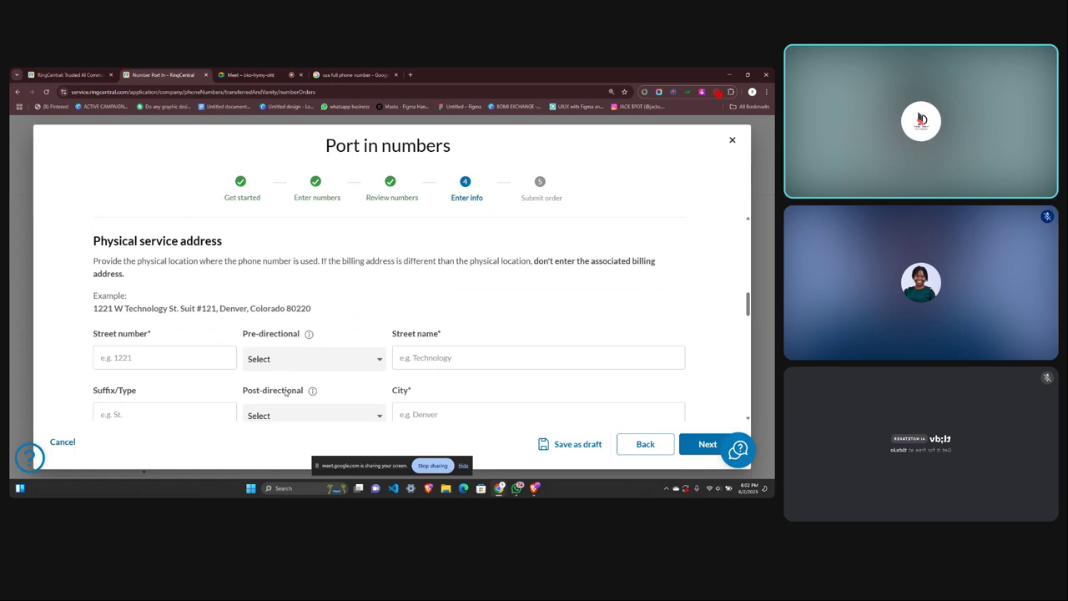
pyautogui.scroll(-1, 284, 392)
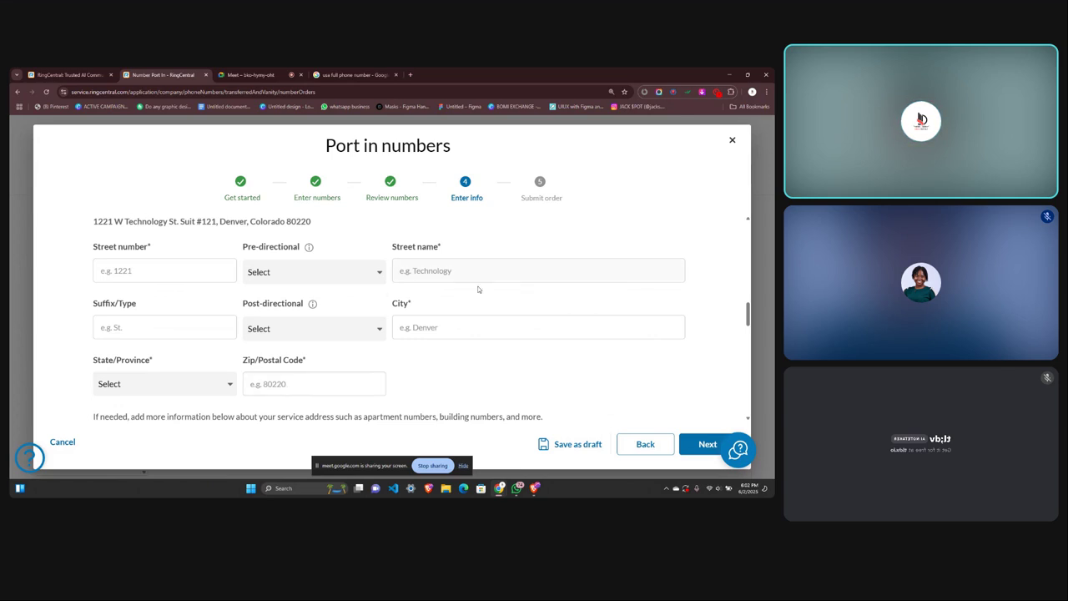
pyautogui.scroll(-2, 418, 328)
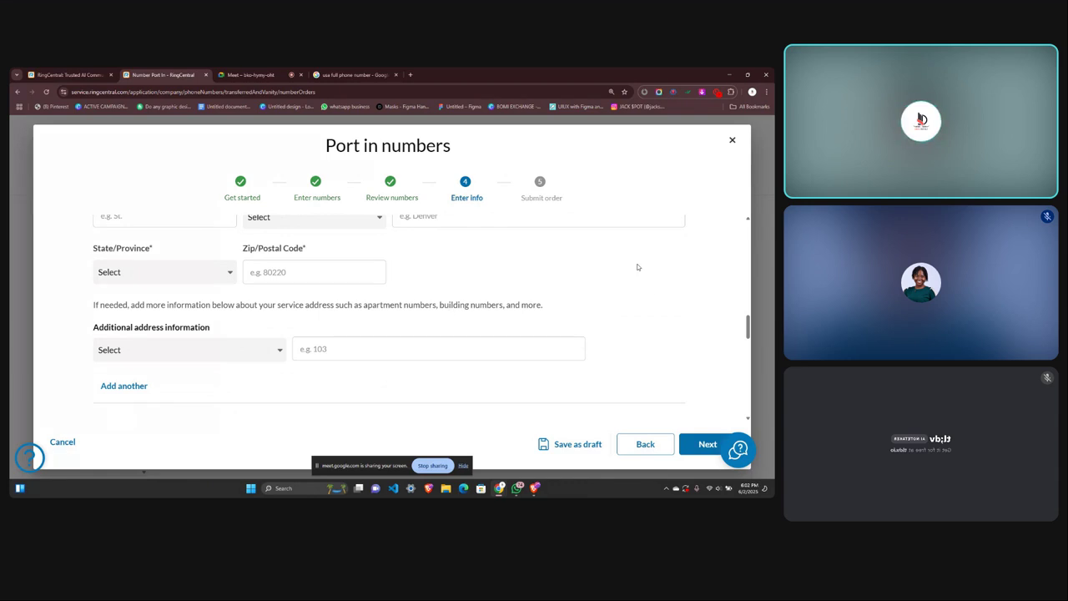
# Go back to Review numbers, discarding the entered info, and close the wizard.
pyautogui.click(646, 446)
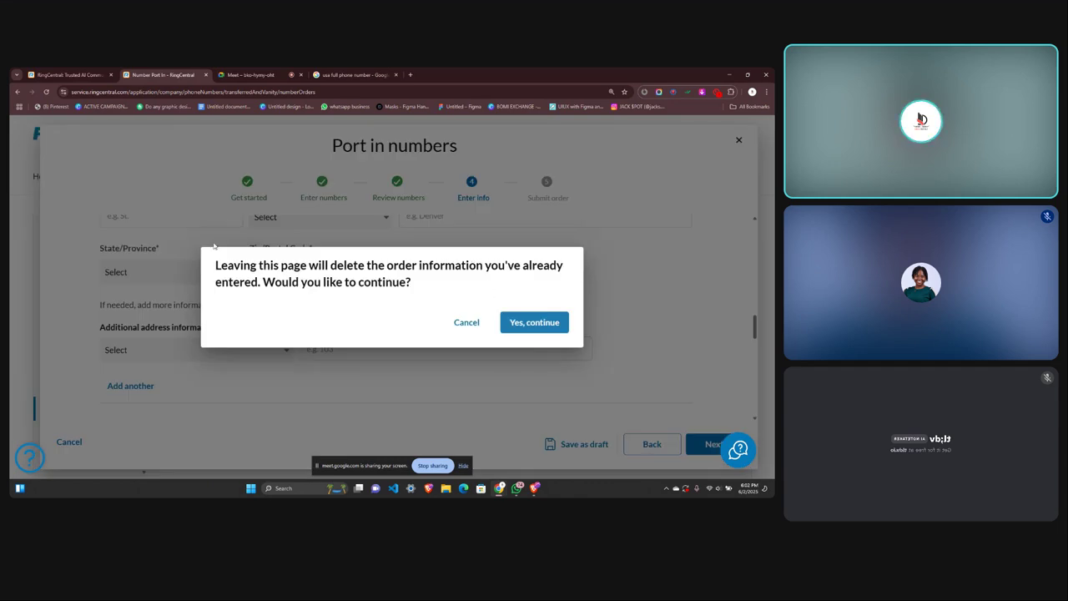
pyautogui.click(541, 327)
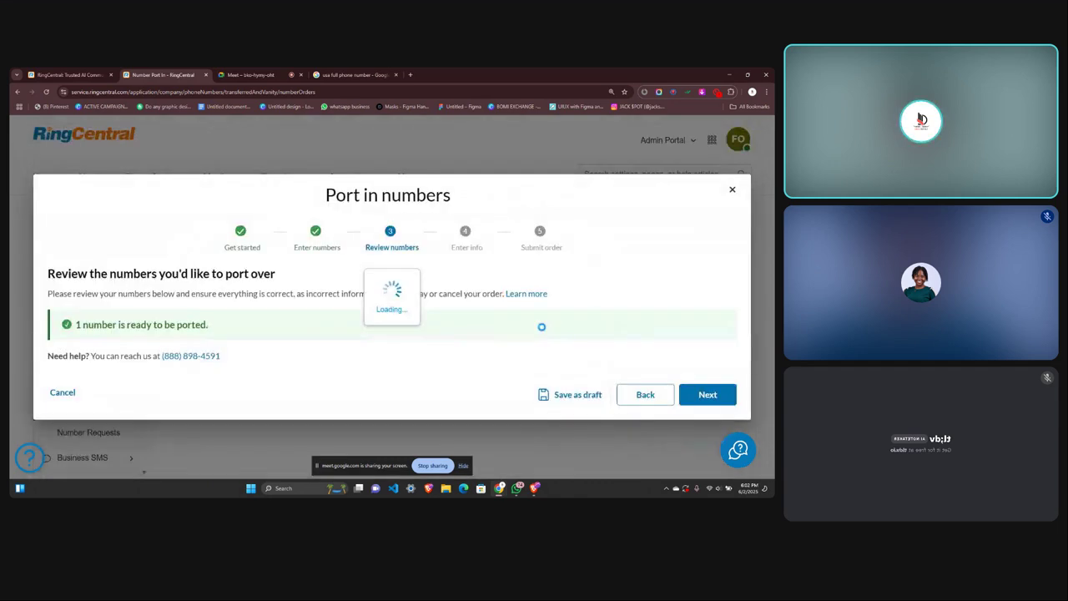
pyautogui.click(732, 139)
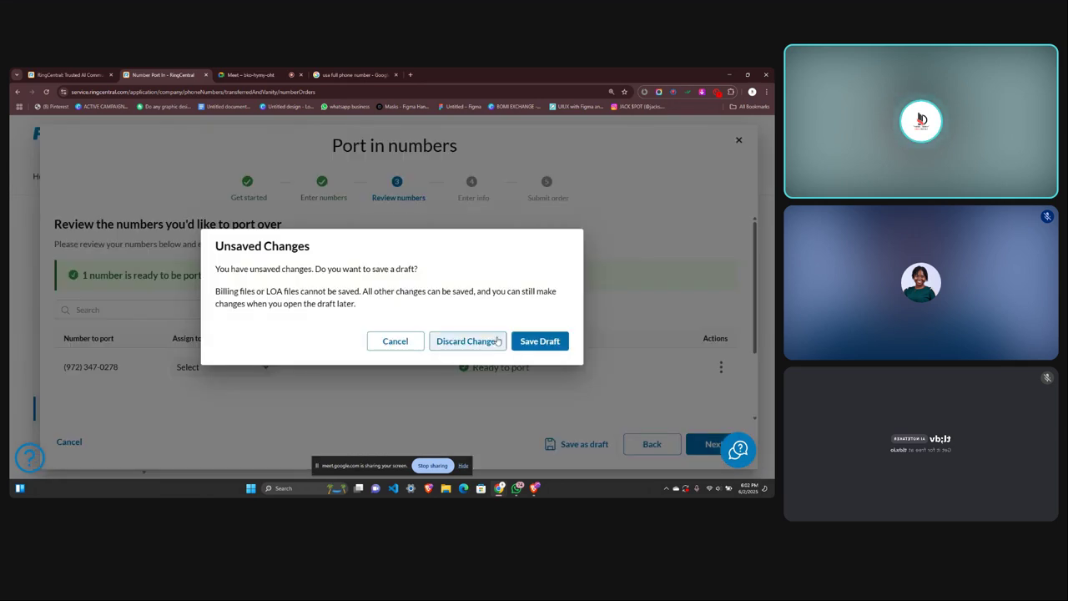
# Discard the unsaved port-in order instead of saving it as a draft.
pyautogui.click(466, 342)
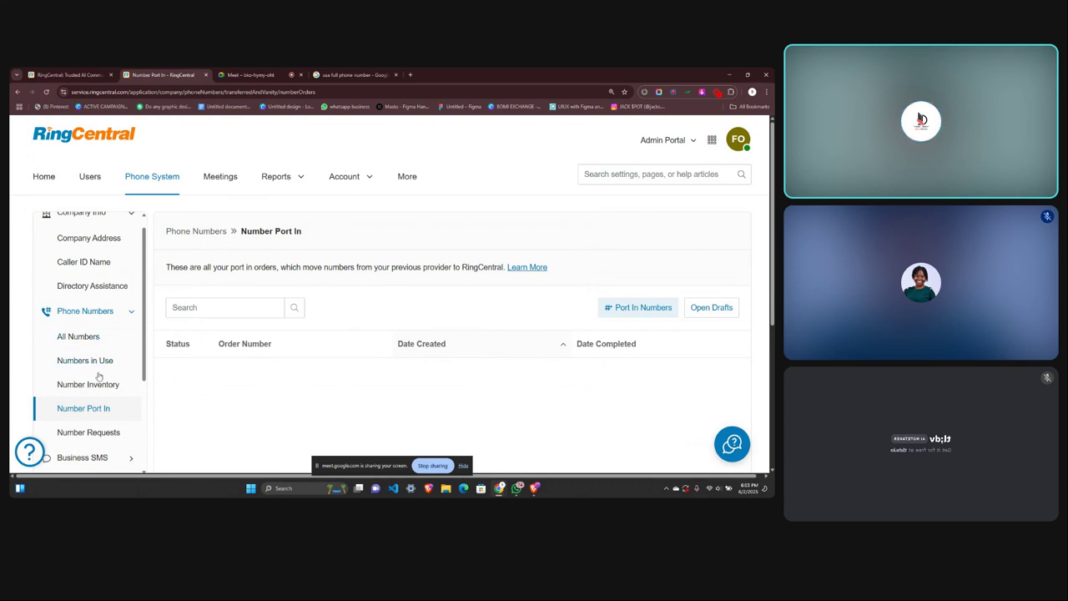
# Collapse Auto-Receptionist, Company Info and Phone Numbers in the sidebar, expanding only Business SMS.
pyautogui.scroll(-3, 98, 377)
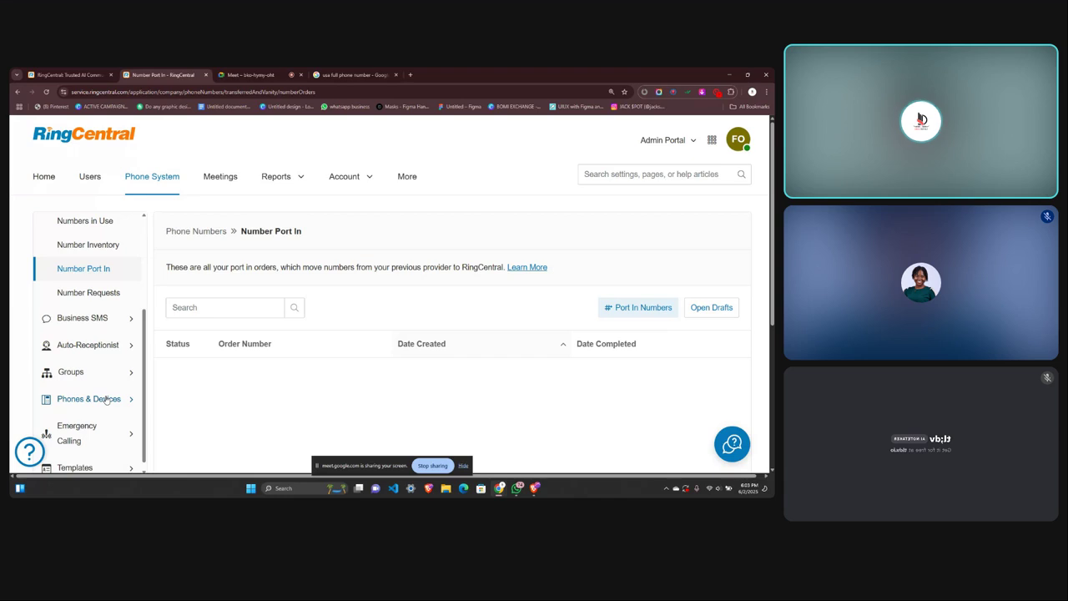
pyautogui.click(83, 346)
pyautogui.scroll(-2, 86, 403)
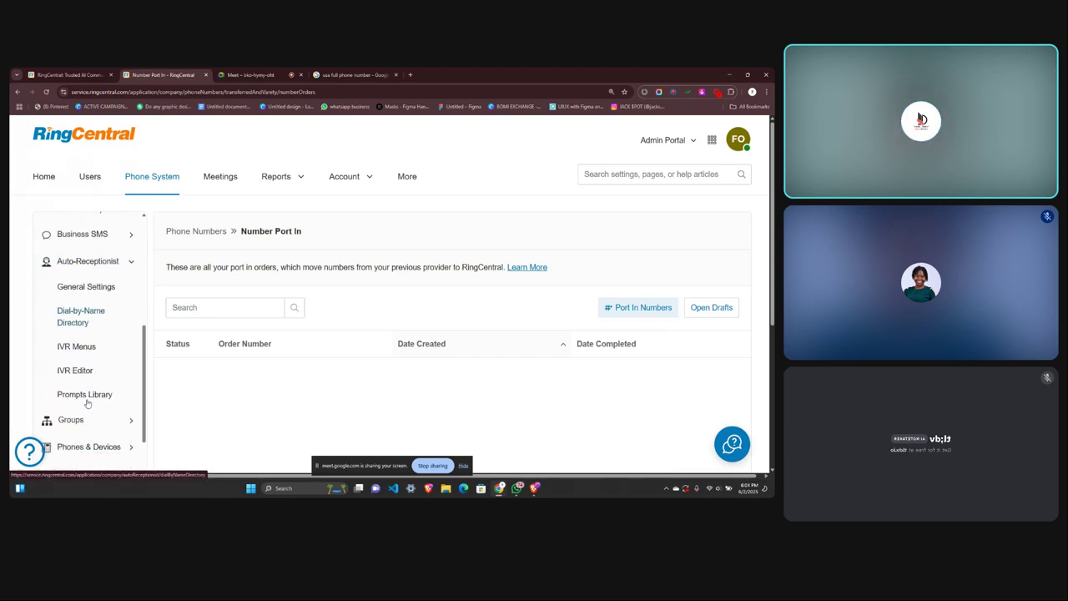
pyautogui.click(128, 263)
pyautogui.scroll(4, 112, 276)
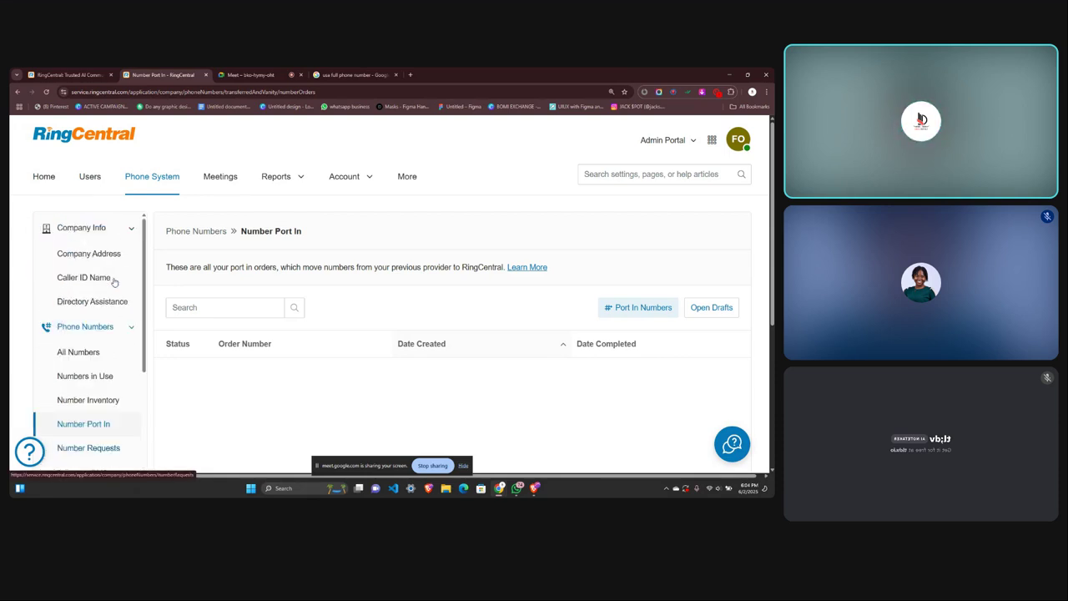
pyautogui.click(108, 228)
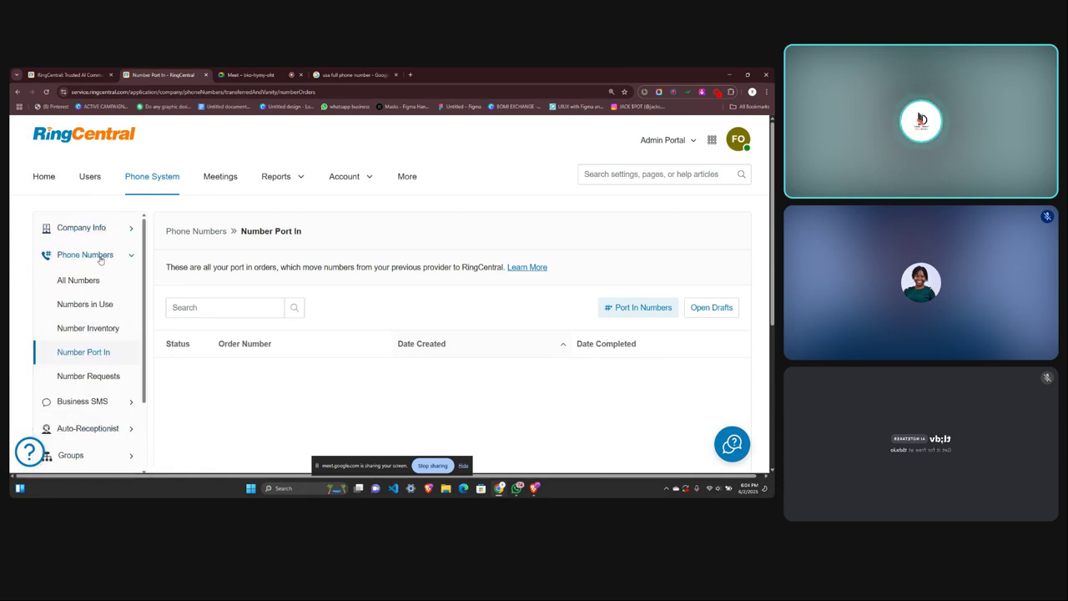
pyautogui.click(101, 257)
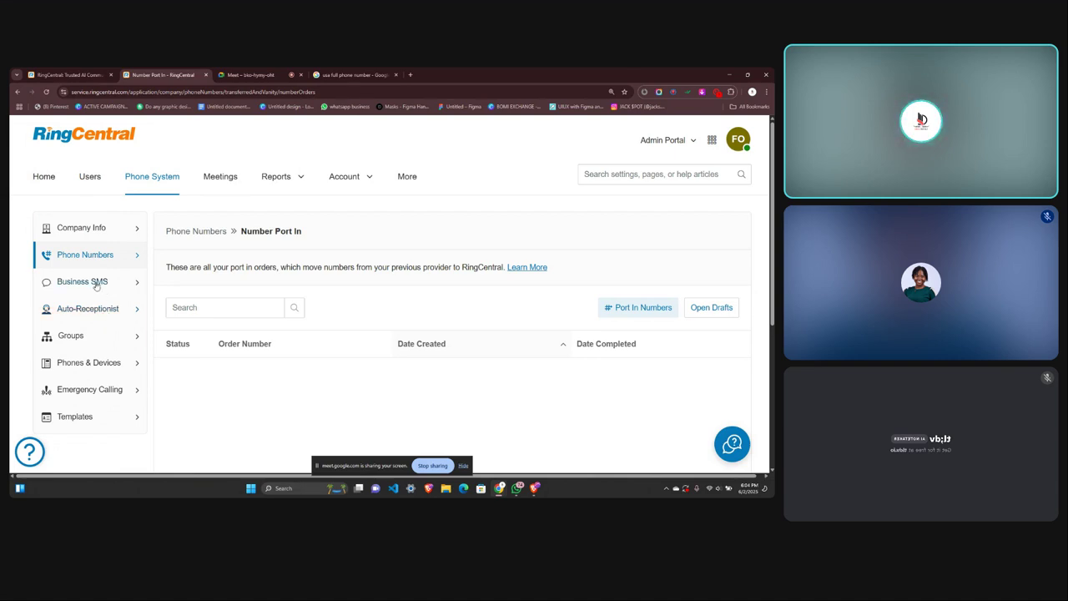
pyautogui.click(95, 283)
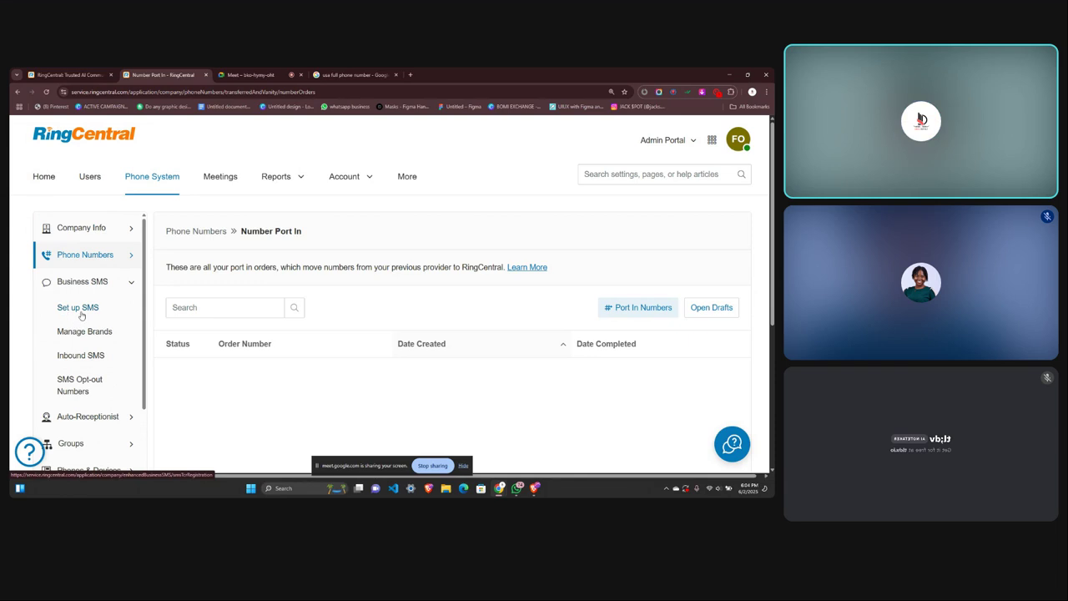
pyautogui.click(78, 308)
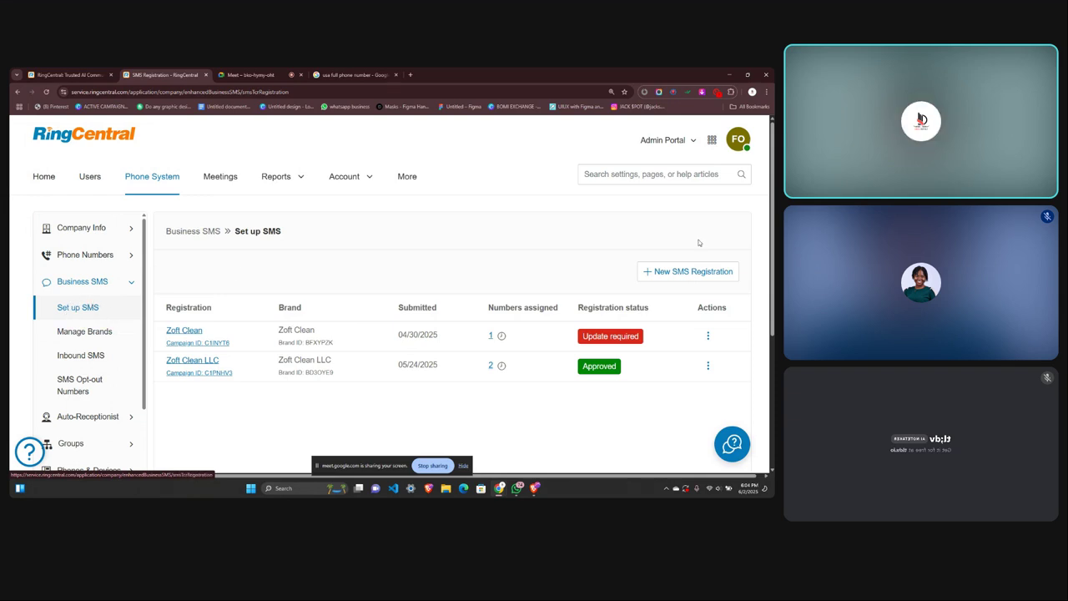
pyautogui.click(707, 335)
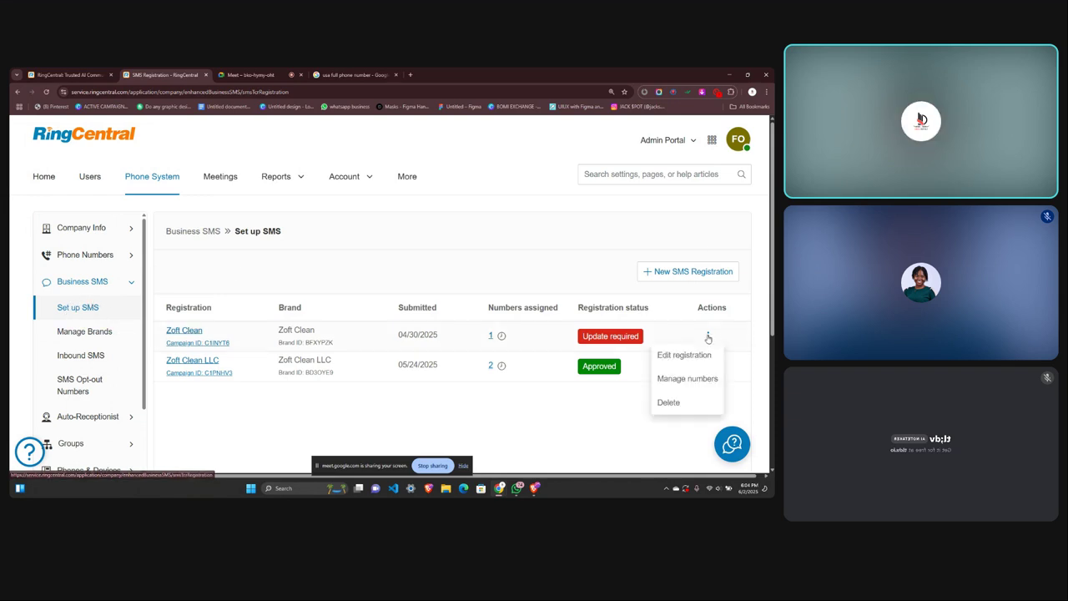
pyautogui.click(668, 402)
pyautogui.click(503, 300)
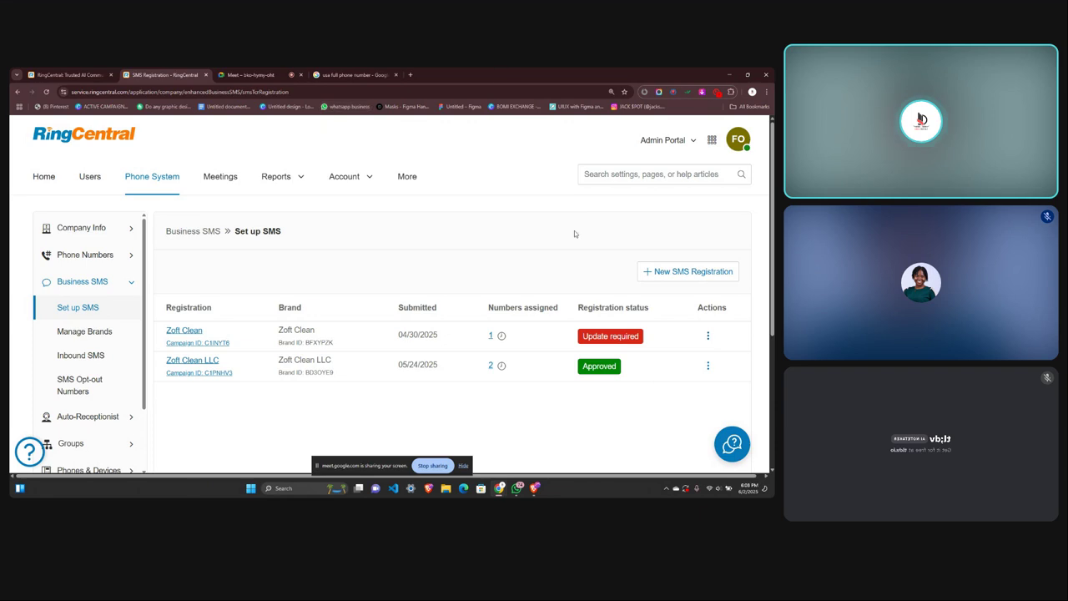
# Reload the Set up SMS page.
pyautogui.scroll(-1, 444, 369)
pyautogui.scroll(1, 444, 369)
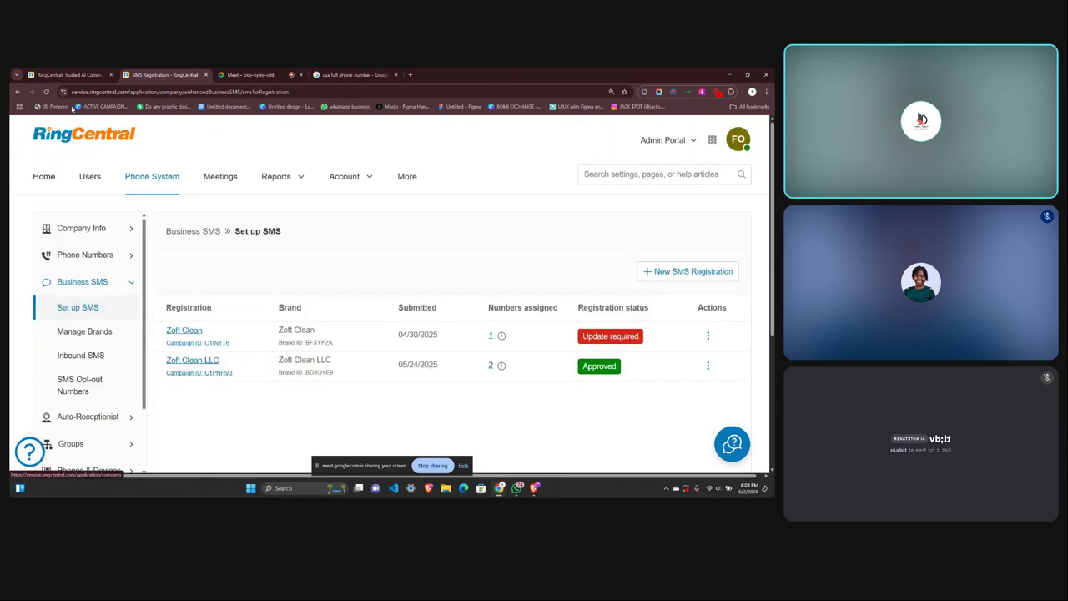
pyautogui.click(48, 94)
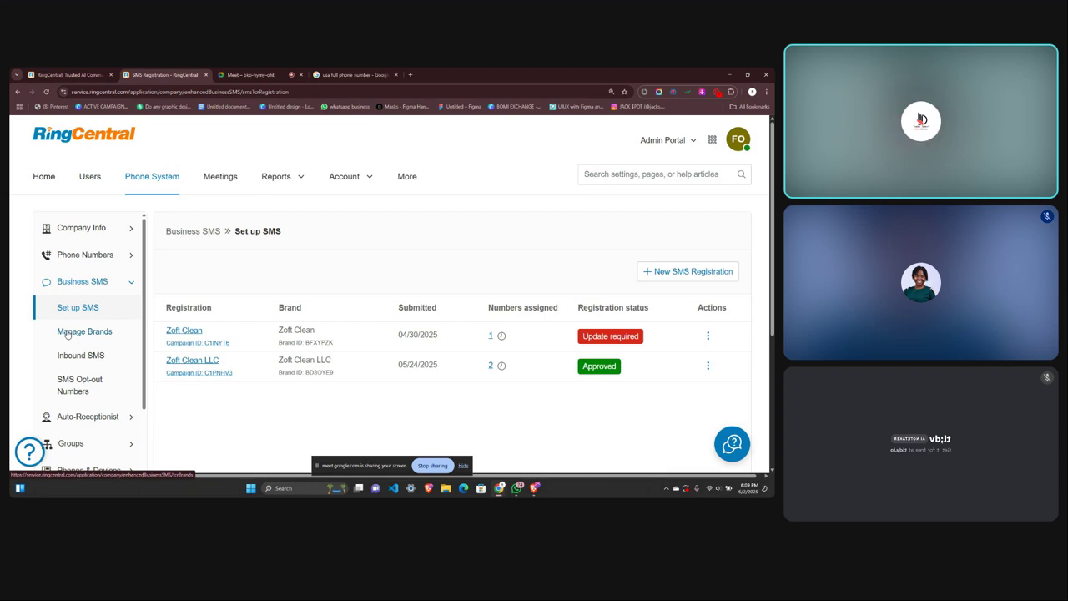
# Expand Auto-Receptionist in the sidebar and collapse Business SMS.
pyautogui.scroll(-1, 111, 383)
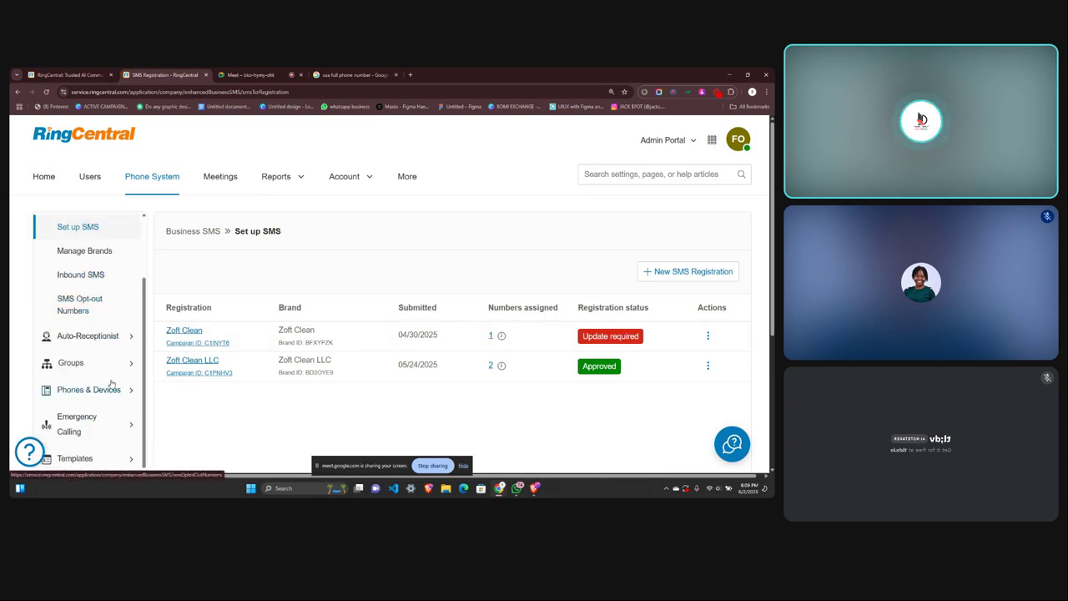
pyautogui.click(94, 337)
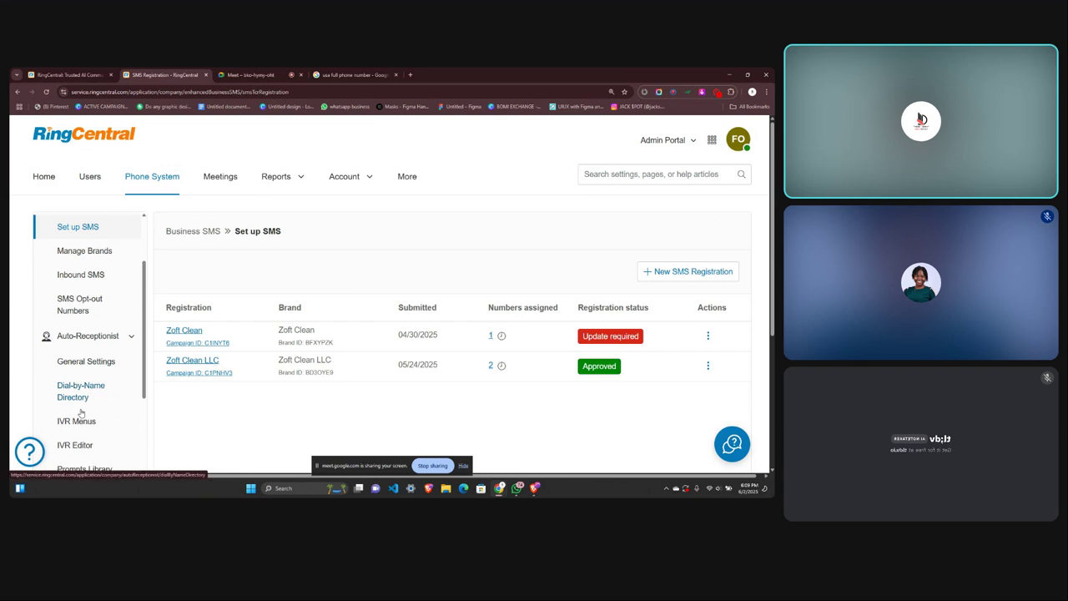
pyautogui.scroll(-1, 80, 412)
pyautogui.scroll(2, 90, 361)
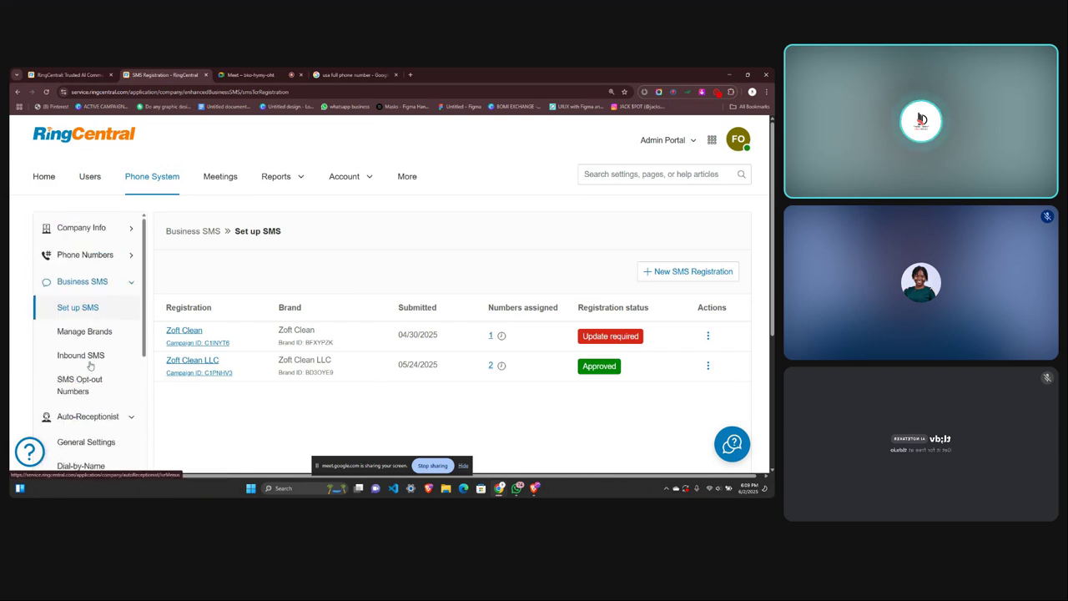
pyautogui.click(99, 282)
pyautogui.scroll(-1, 97, 382)
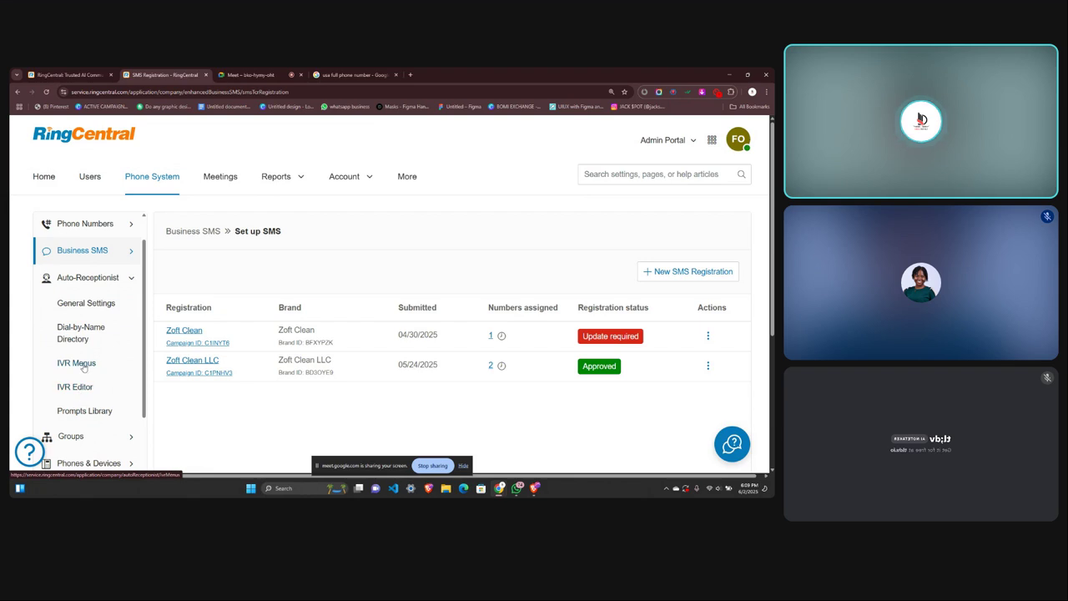
# Open Auto-Receptionist > IVR Menus and review the empty menu list.
pyautogui.click(81, 365)
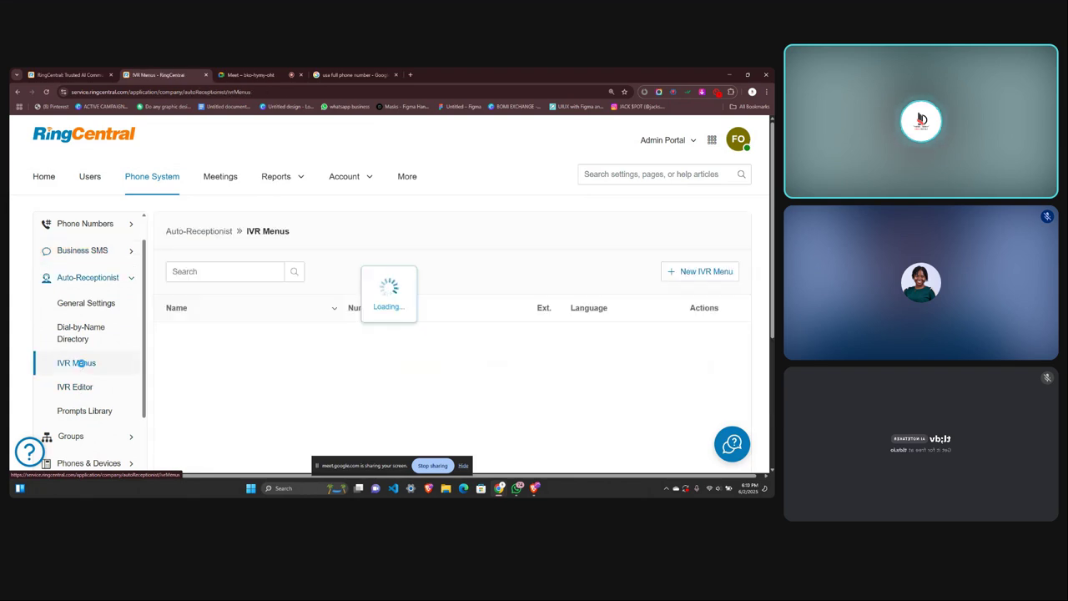
pyautogui.scroll(-1, 265, 314)
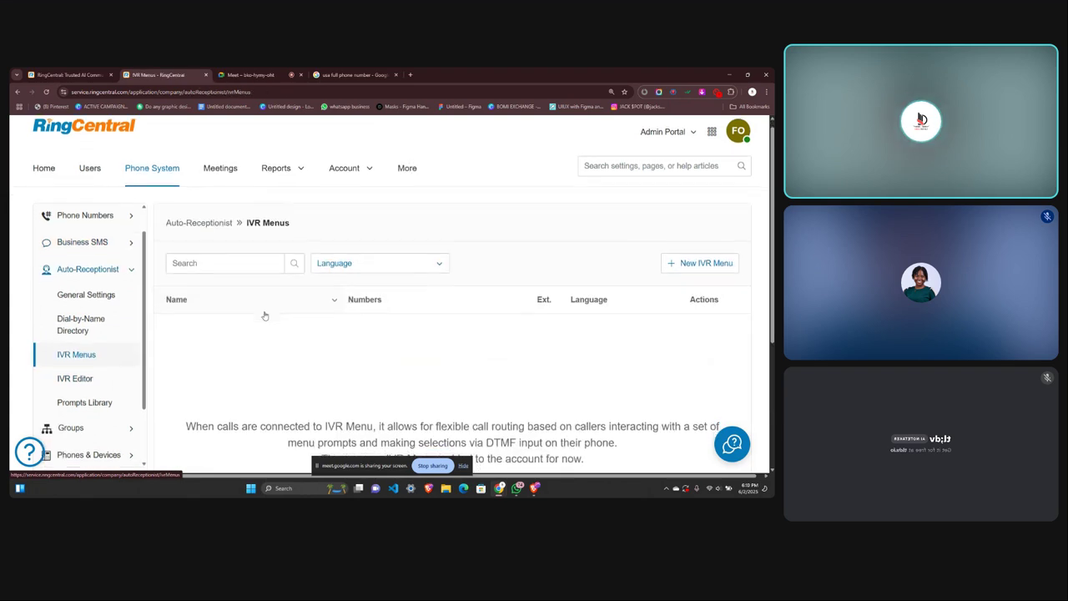
pyautogui.scroll(1, 264, 315)
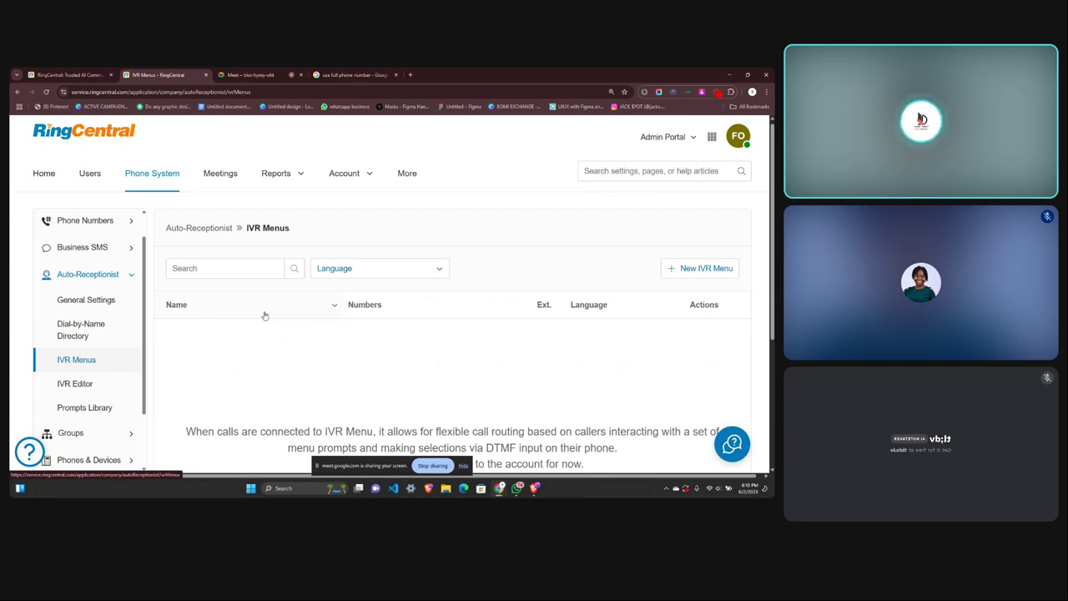
pyautogui.scroll(-1, 265, 316)
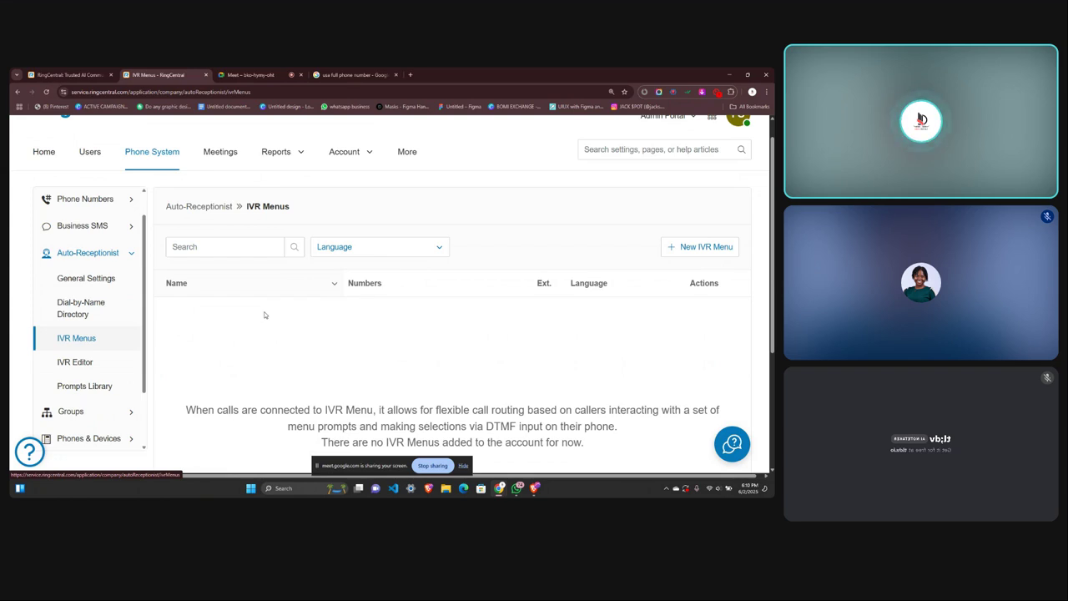
pyautogui.scroll(-3, 265, 314)
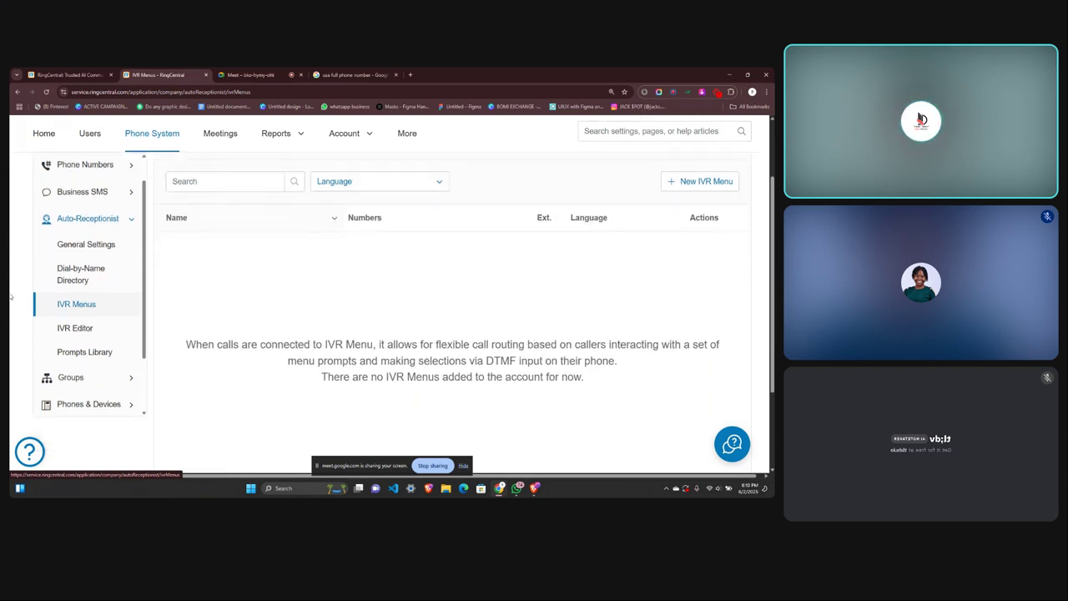
# Look over the IVR Editor page, then return to the empty IVR Menus list.
pyautogui.click(75, 330)
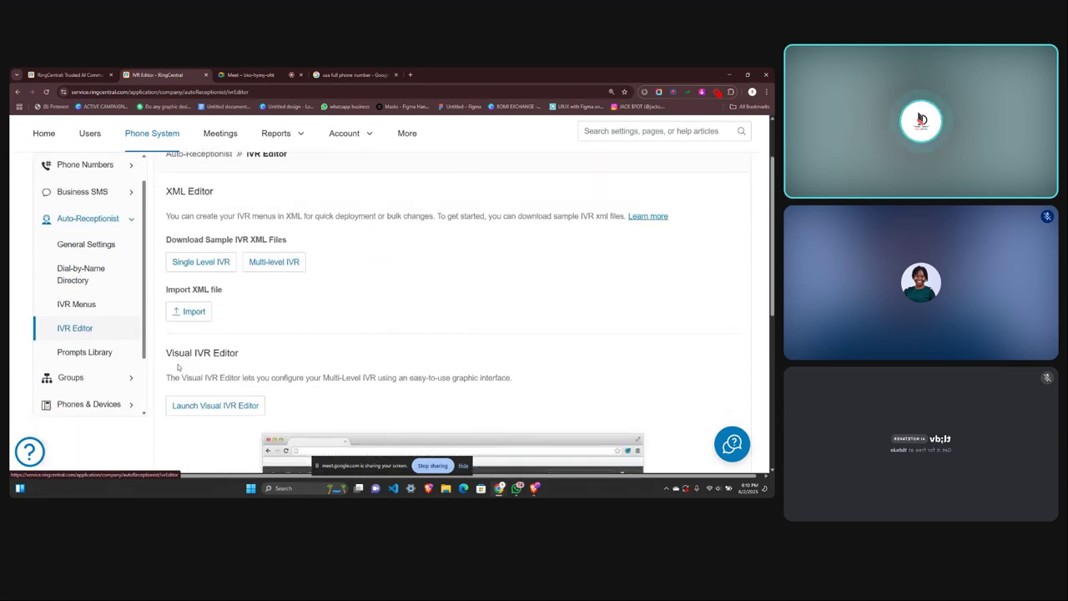
pyautogui.scroll(2, 177, 364)
pyautogui.scroll(-1, 177, 364)
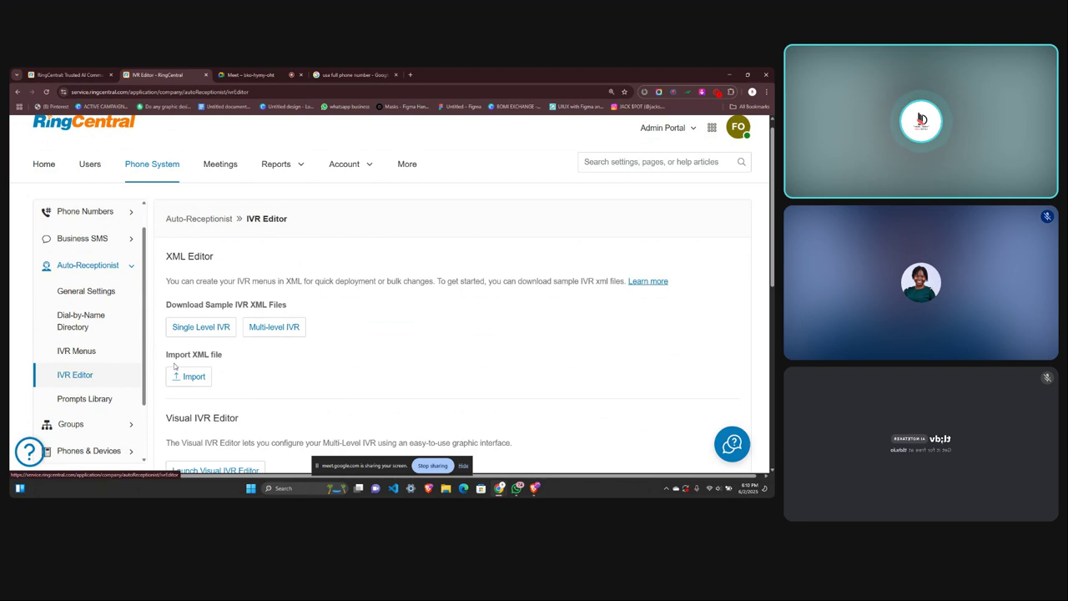
pyautogui.click(81, 351)
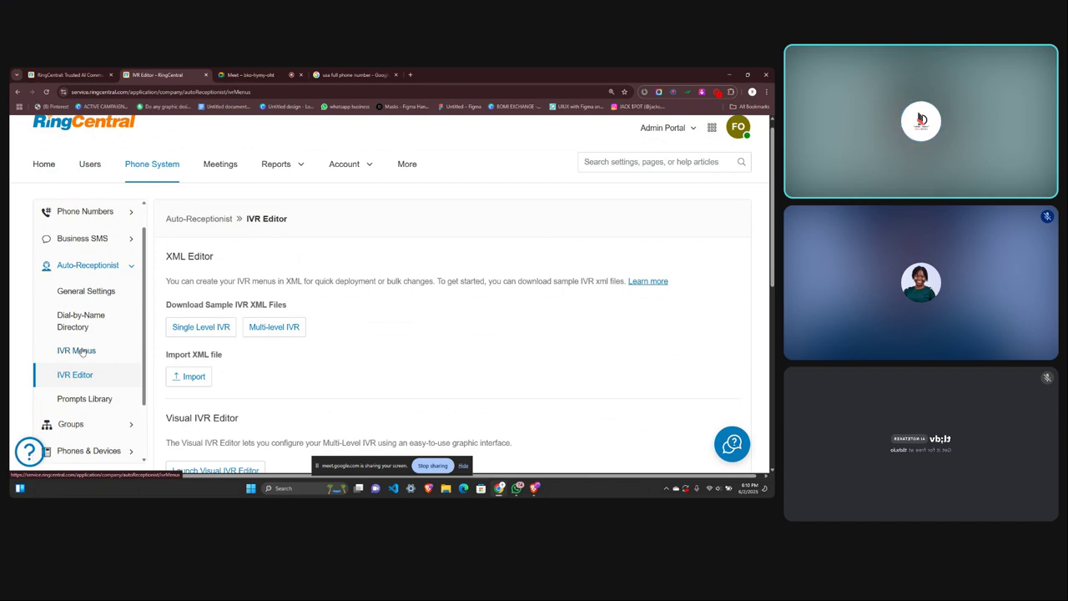
pyautogui.click(77, 350)
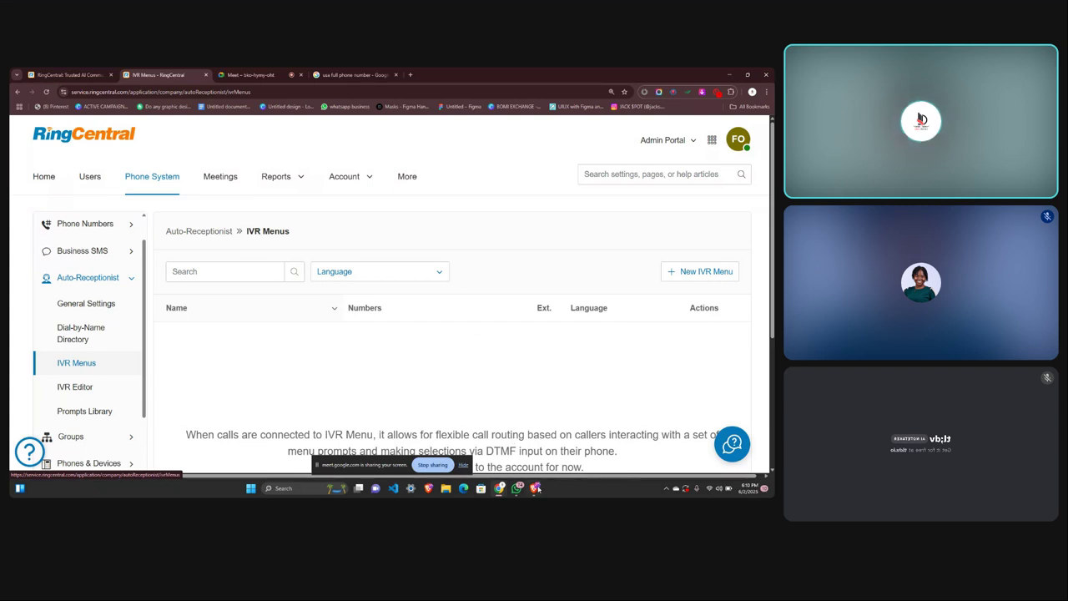
pyautogui.click(537, 489)
pyautogui.moveTo(499, 489)
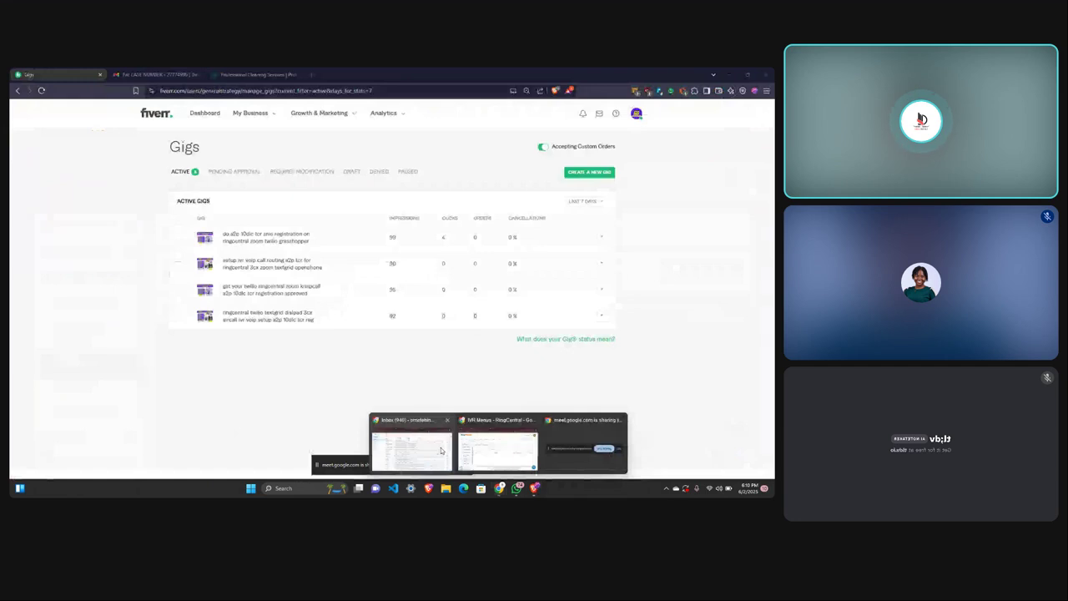
pyautogui.click(475, 448)
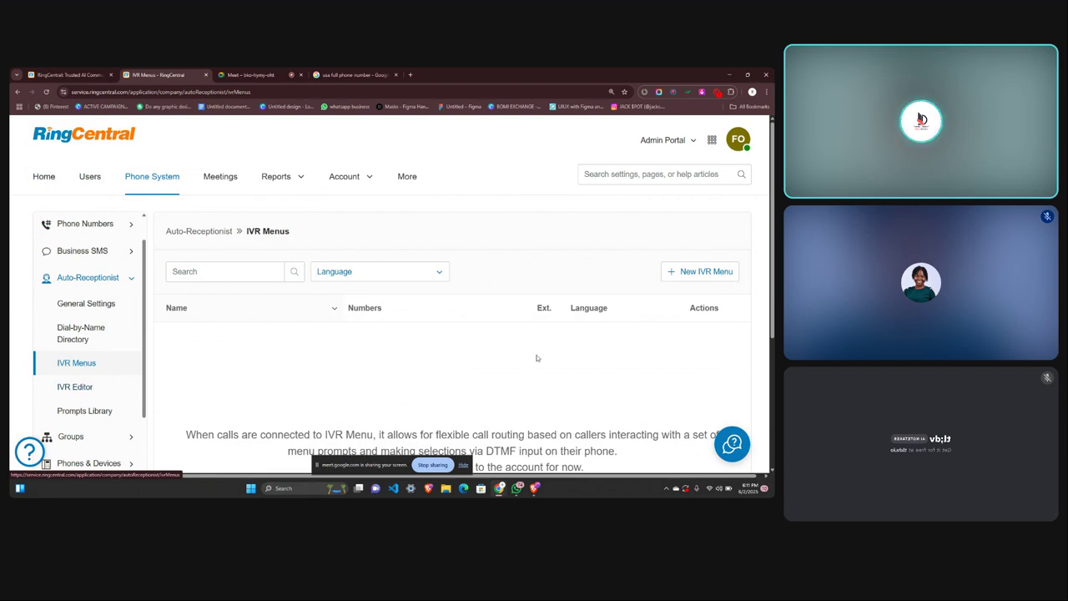
# Create a new IVR menu, IVR Menu 1001, with extension 1001.
pyautogui.click(717, 269)
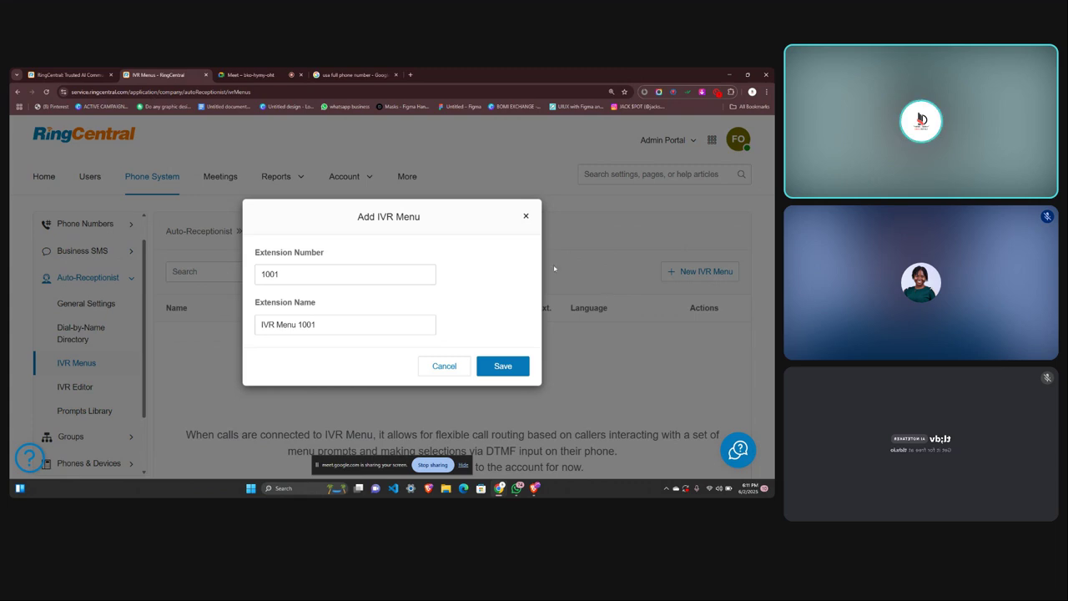
pyautogui.click(499, 367)
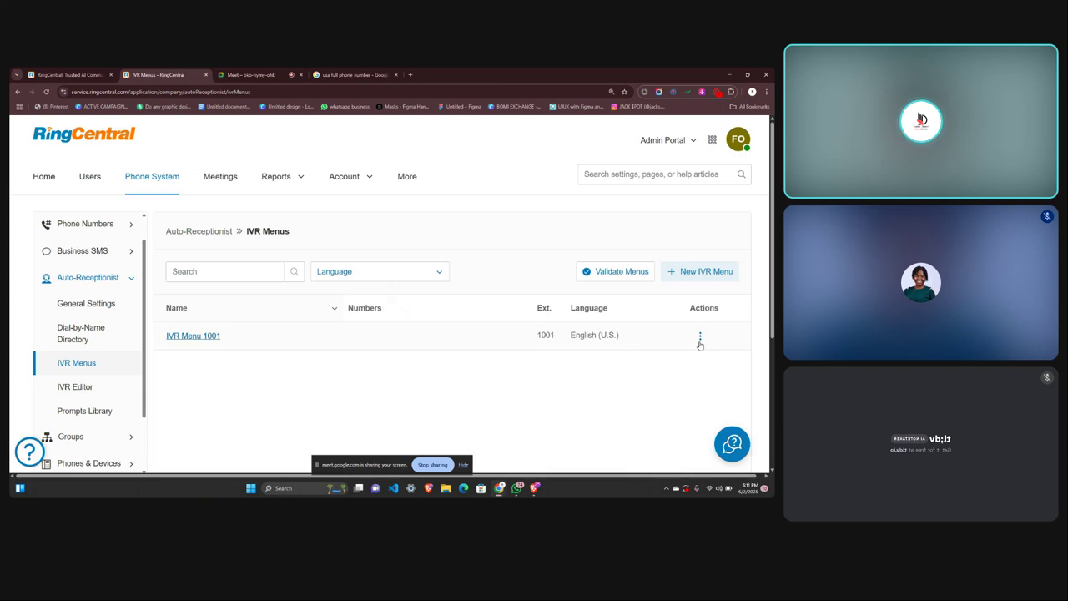
pyautogui.click(700, 337)
pyautogui.click(600, 404)
# Delete IVR Menu 1001 and confirm, leaving the IVR Menus list empty.
pyautogui.click(700, 336)
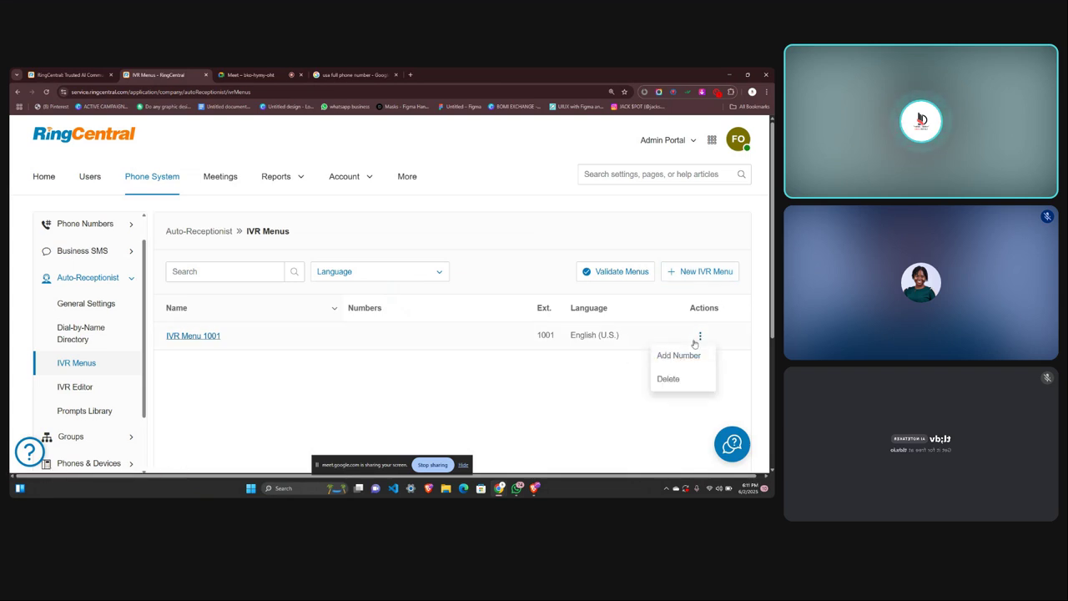
pyautogui.click(666, 375)
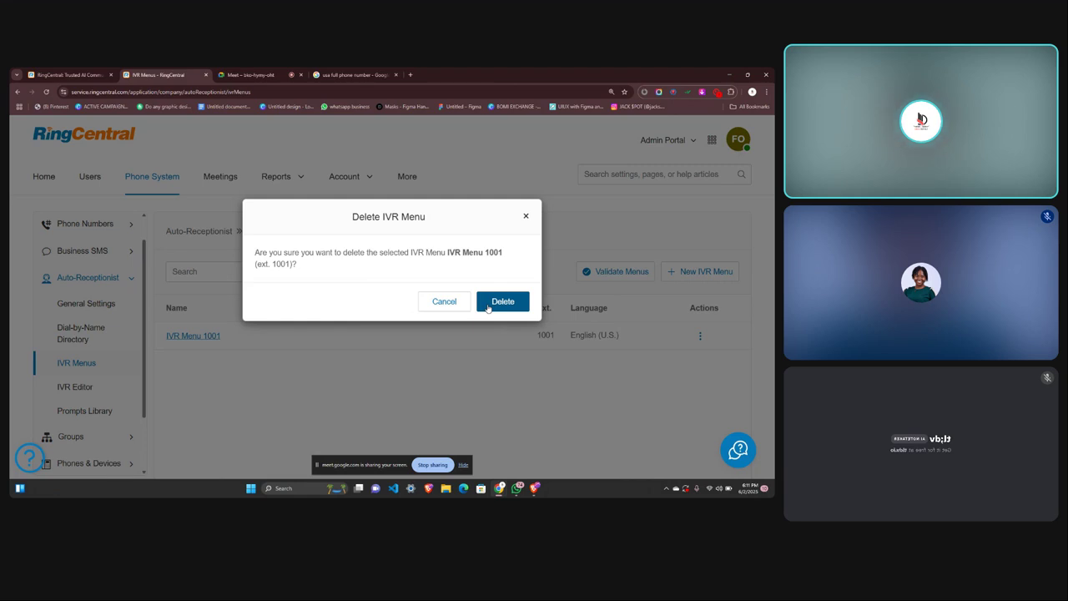
pyautogui.click(488, 307)
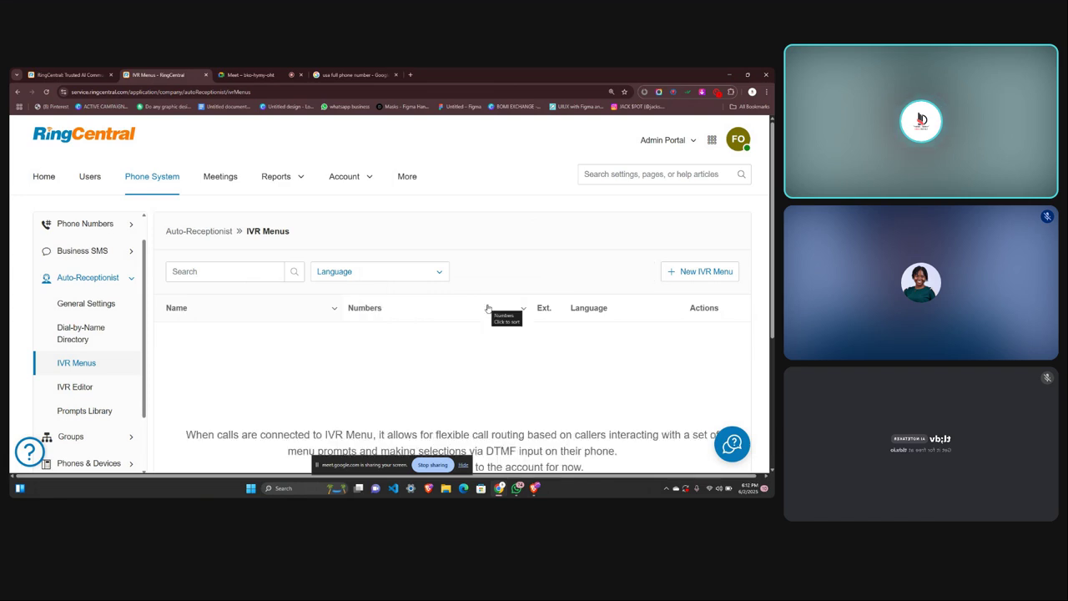
pyautogui.scroll(-3, 451, 372)
pyautogui.scroll(3, 451, 372)
pyautogui.scroll(-2, 450, 374)
pyautogui.scroll(2, 451, 374)
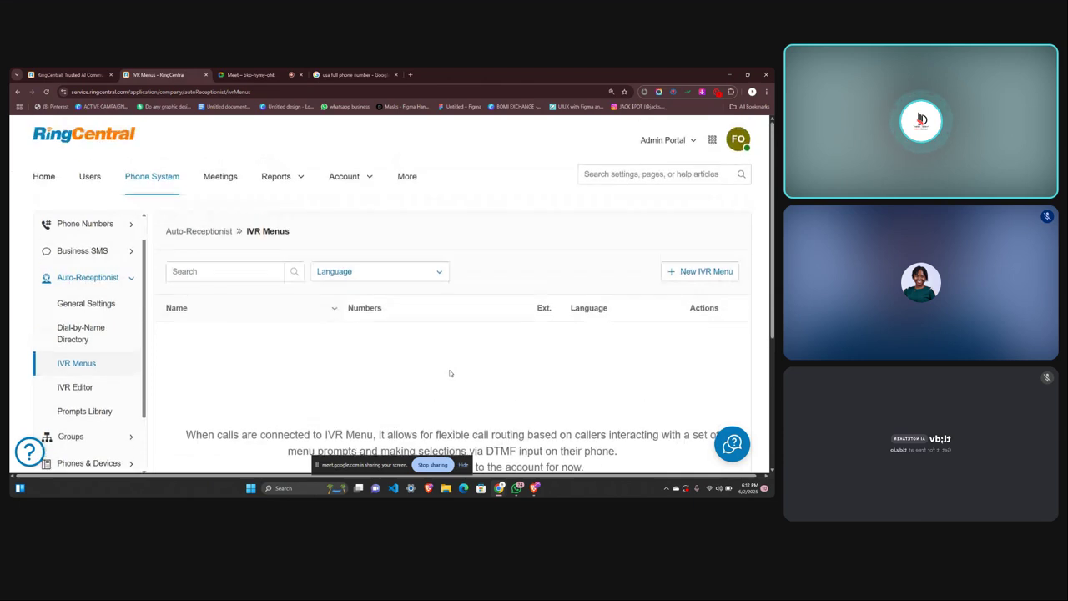
pyautogui.scroll(-1, 449, 373)
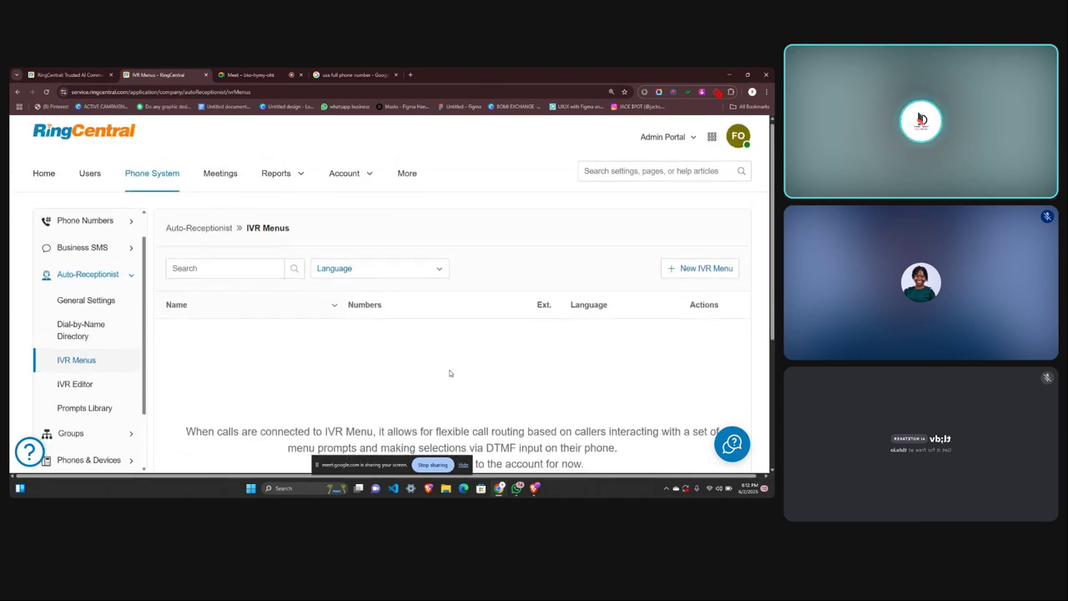
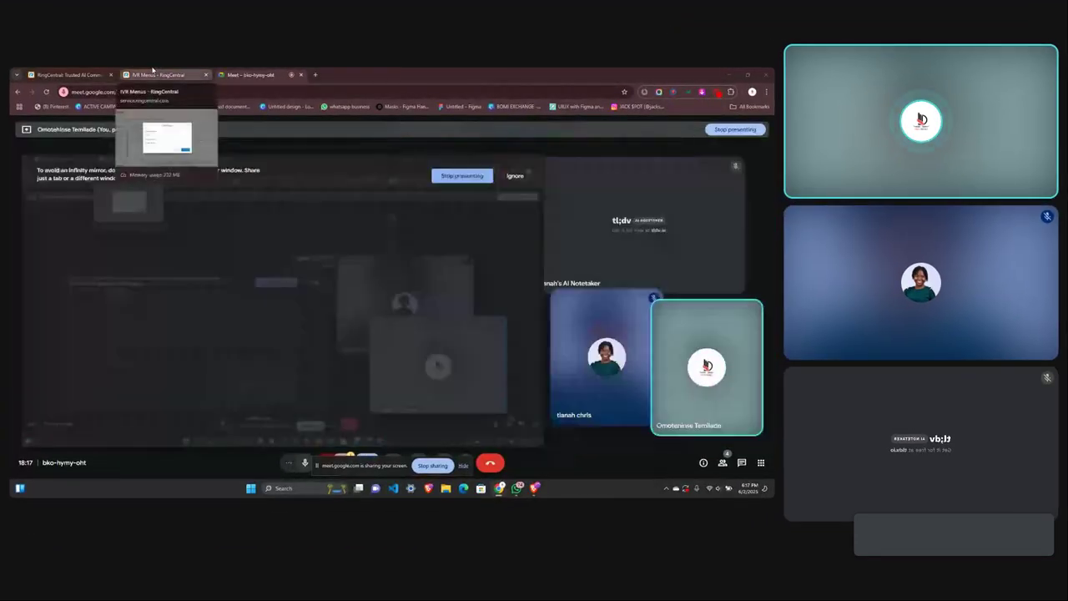
# Set the new menu's extension to 1001, name it 'Zoft Clean', and save it.
pyautogui.click(153, 73)
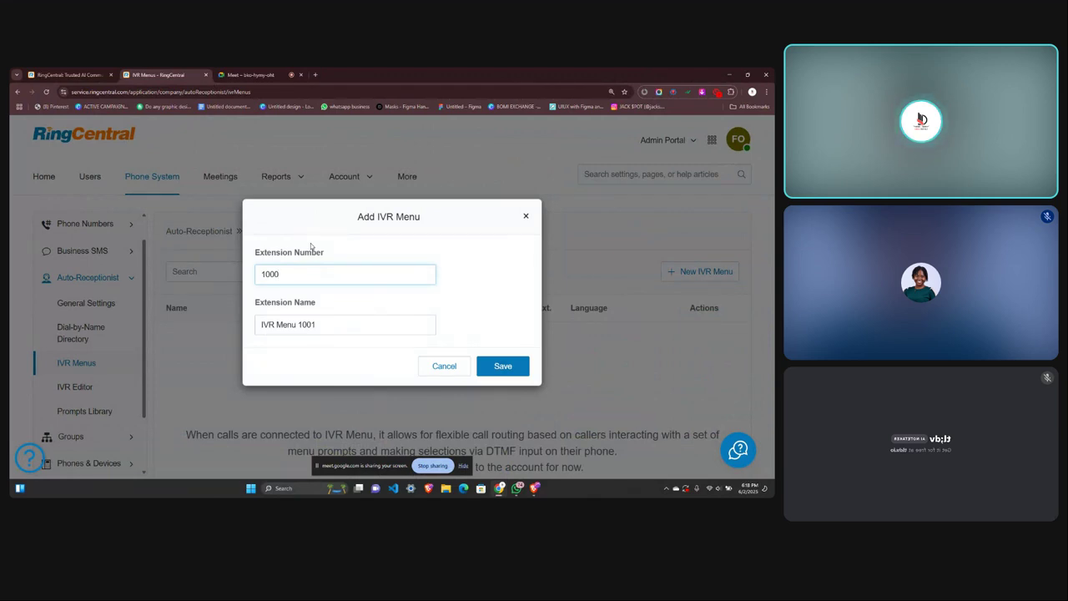
pyautogui.press('BackSpace')
pyautogui.write('1')
pyautogui.click(323, 329)
pyautogui.hotkey('ctrl', 'a')
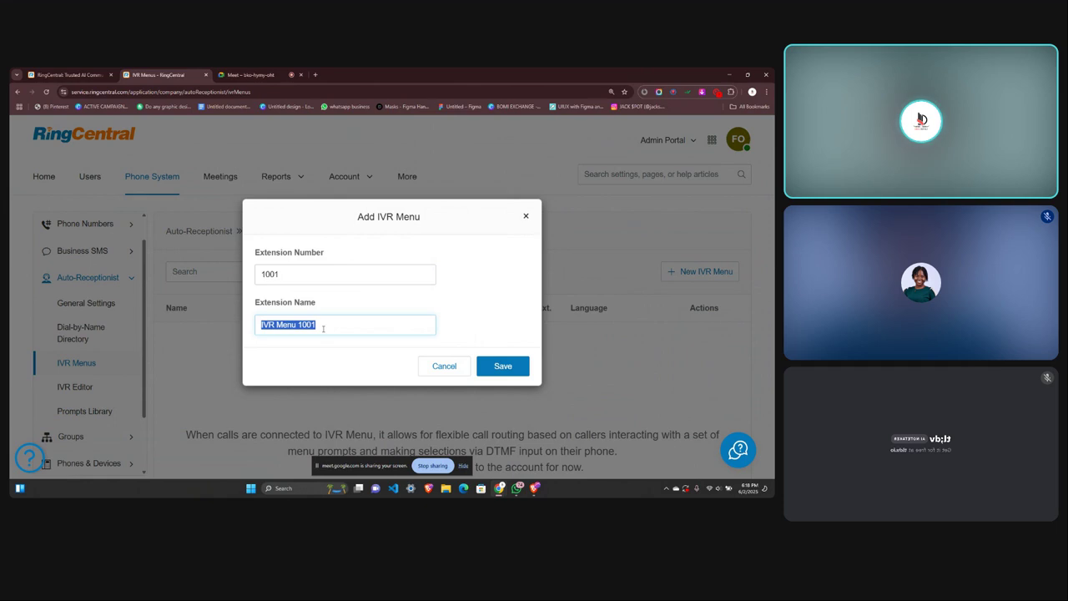
pyautogui.write('Zoff')
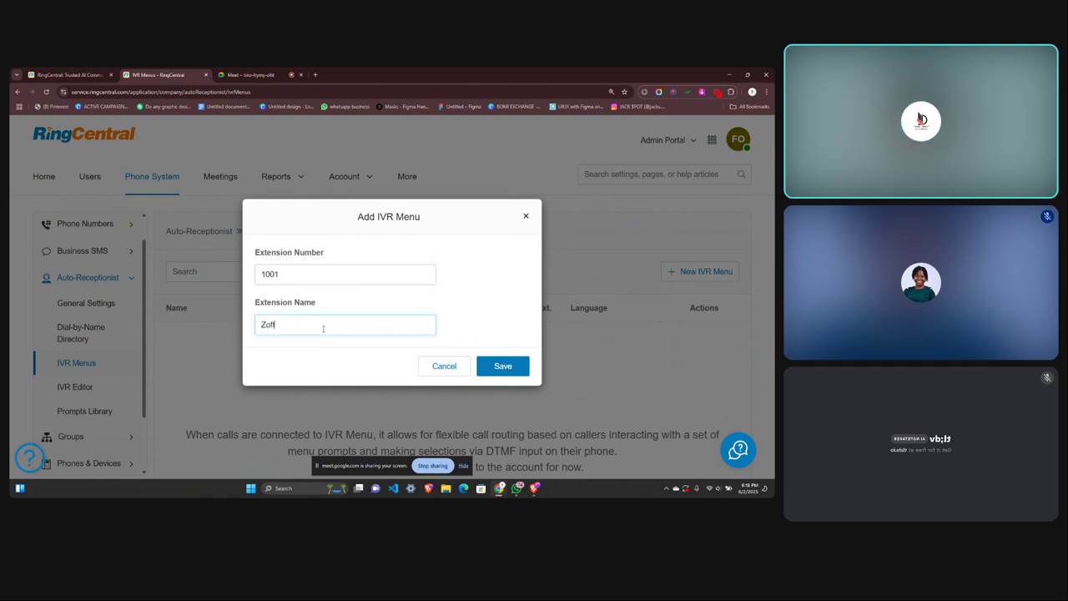
pyautogui.write(' clean')
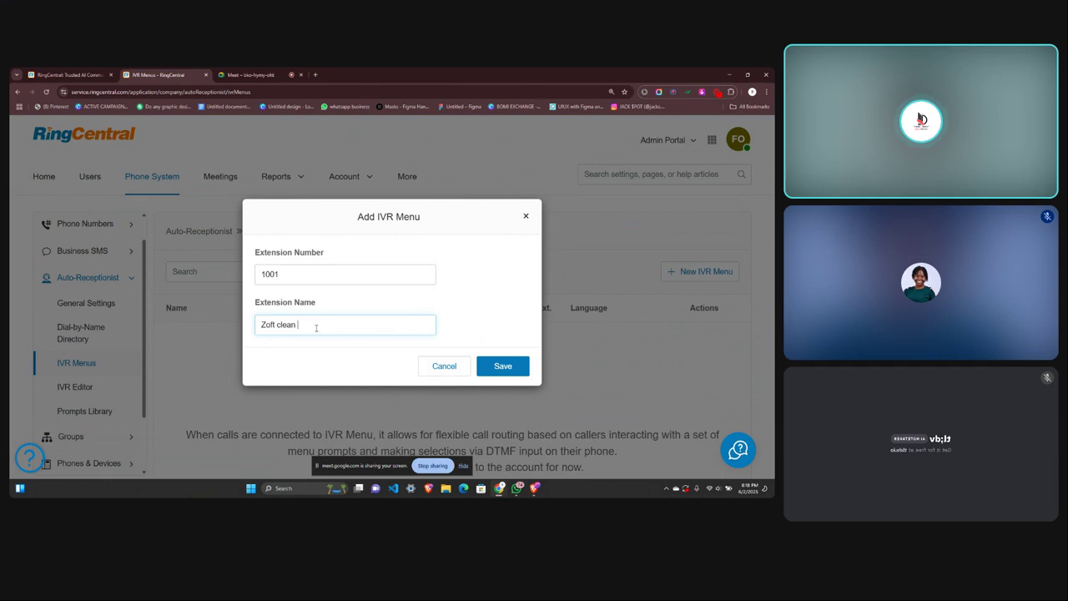
pyautogui.press('BackSpace')
pyautogui.write('C')
pyautogui.click(509, 365)
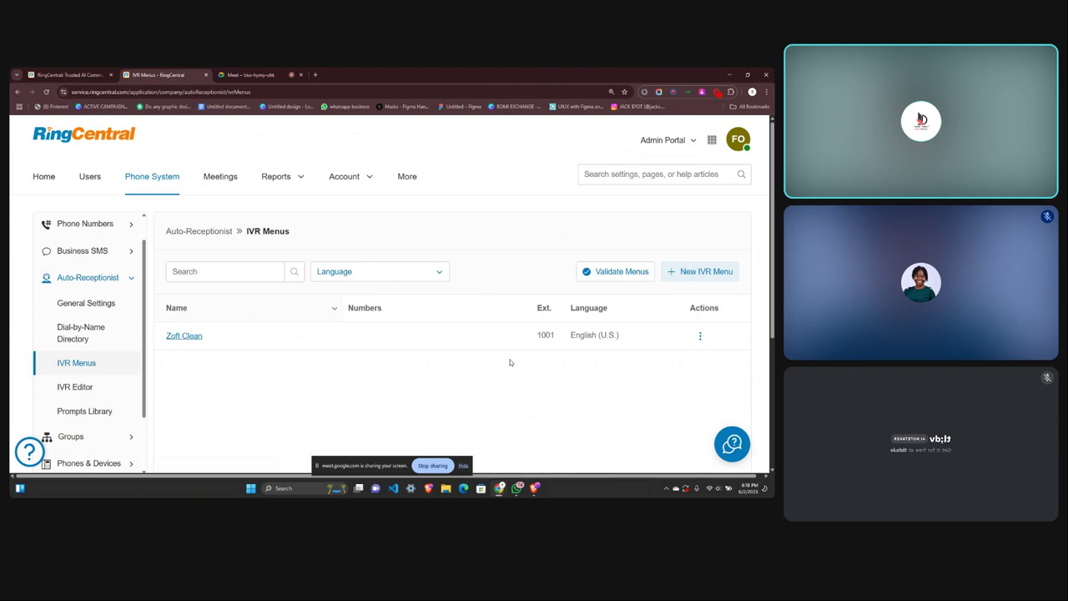
# Go to the IVR Editor settings page and launch the Visual IVR Editor.
pyautogui.click(69, 393)
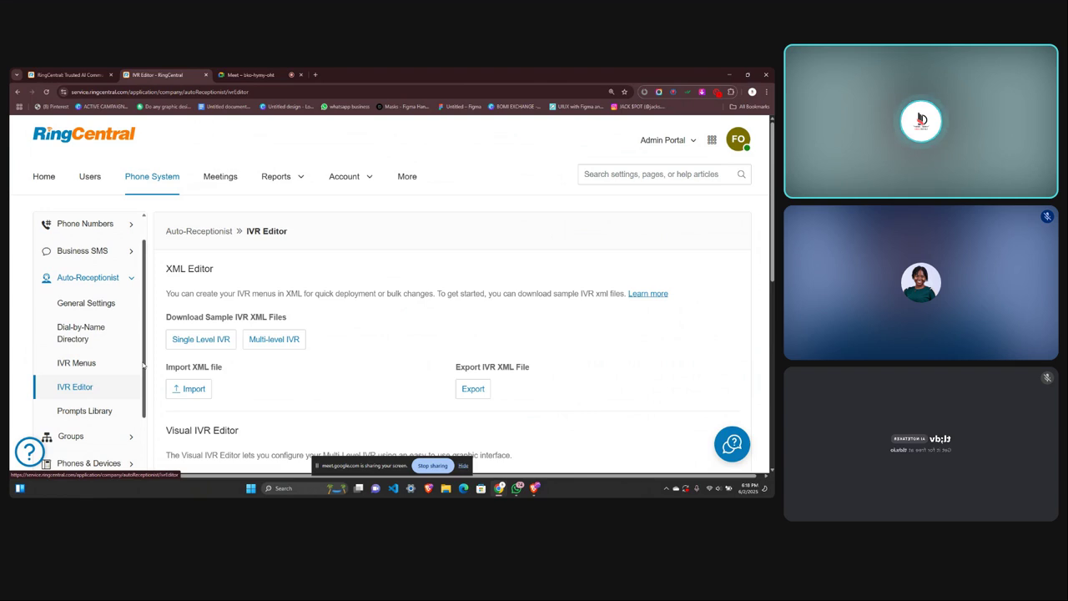
pyautogui.scroll(-2, 179, 347)
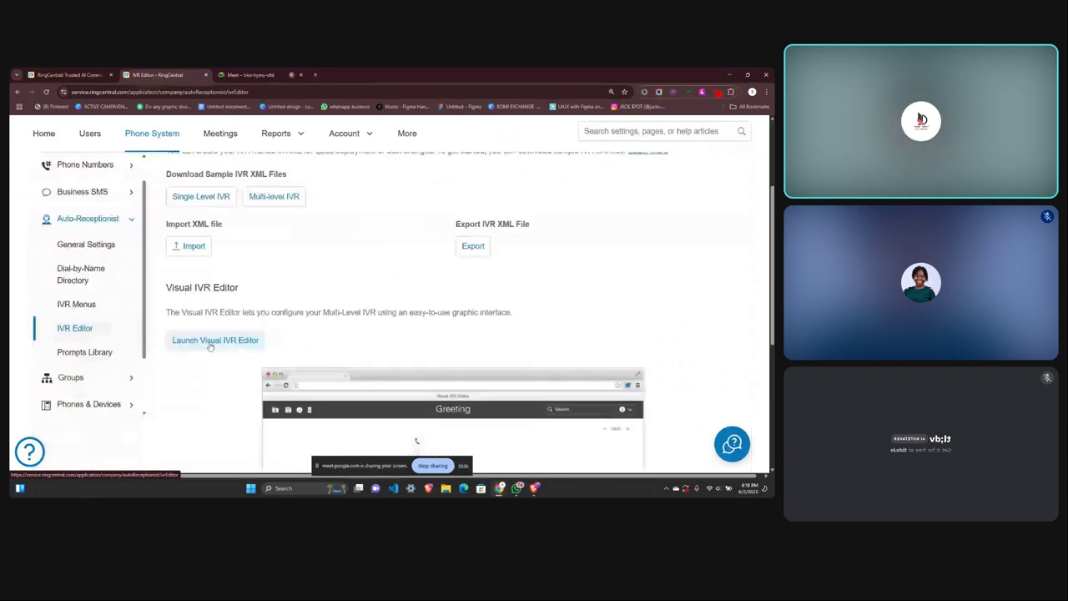
pyautogui.click(213, 340)
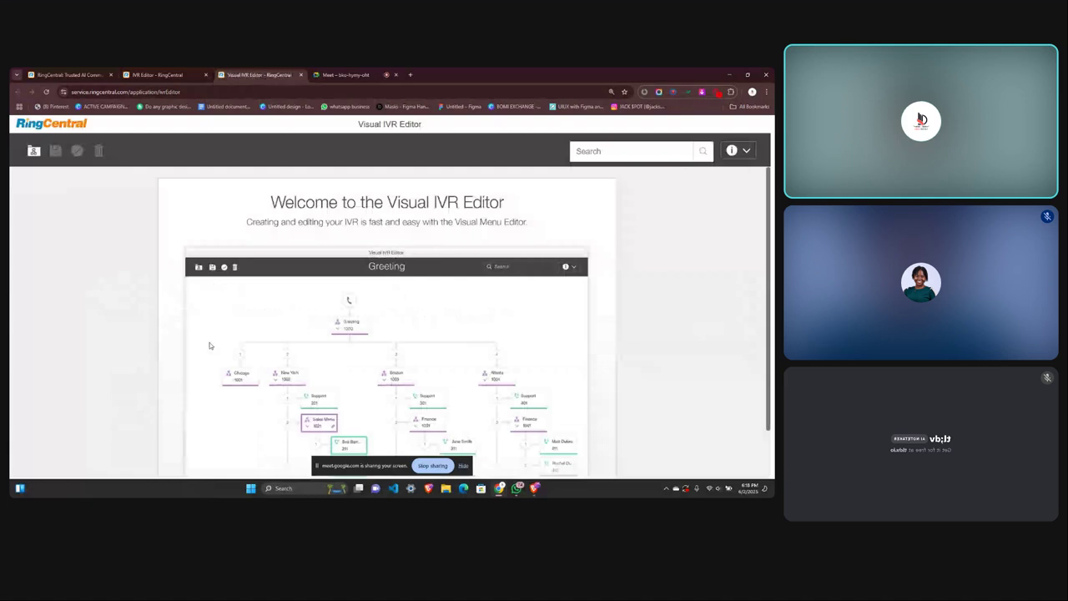
# Finish the Visual IVR Editor welcome tour, close the editor, and go back to IVR Menus.
pyautogui.scroll(-1, 493, 424)
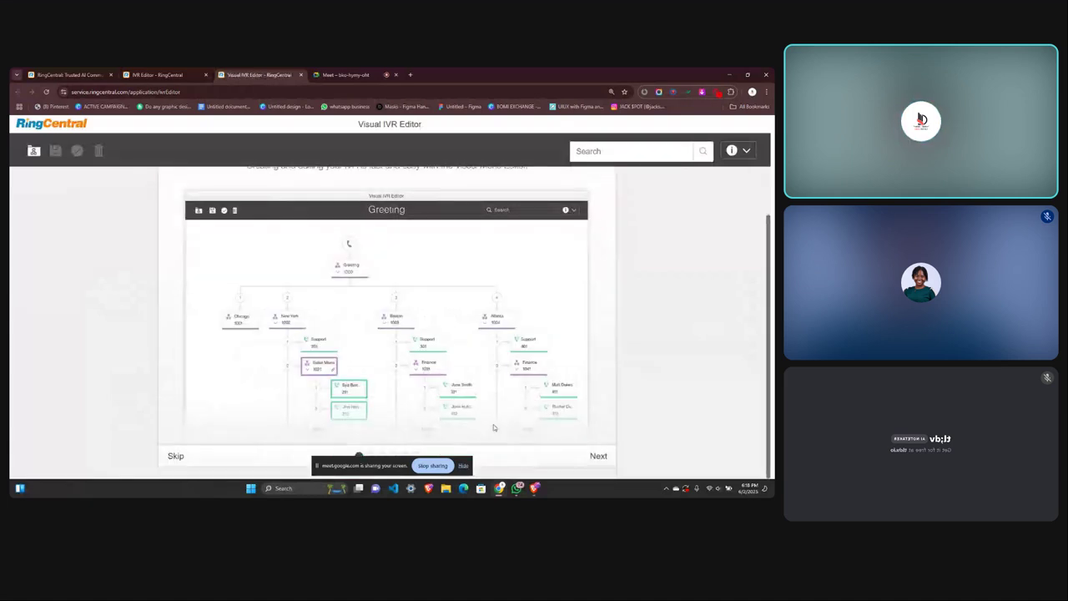
pyautogui.click(599, 456)
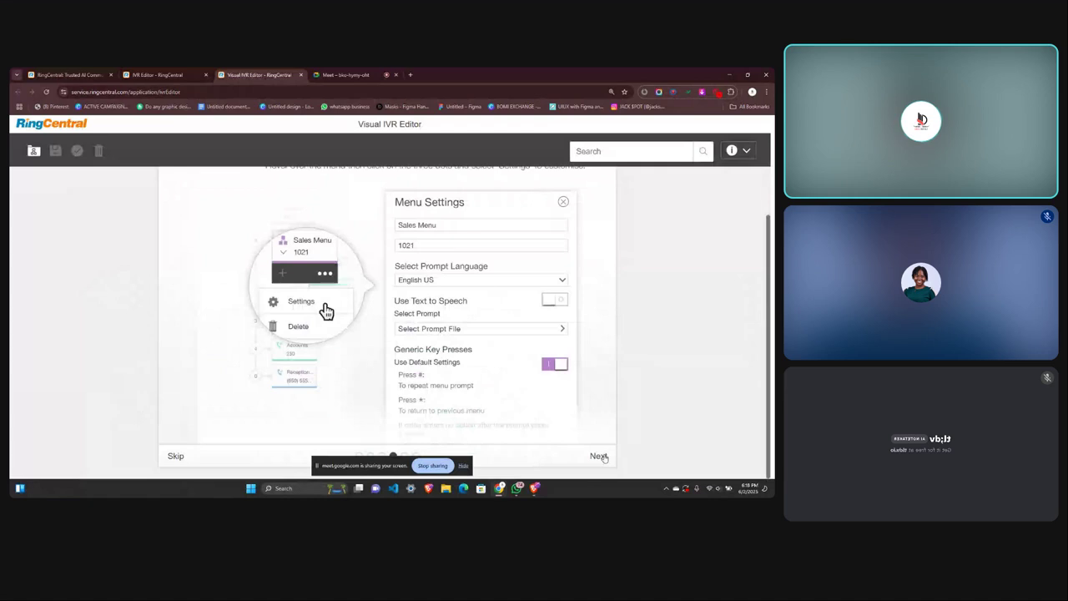
pyautogui.click(601, 457)
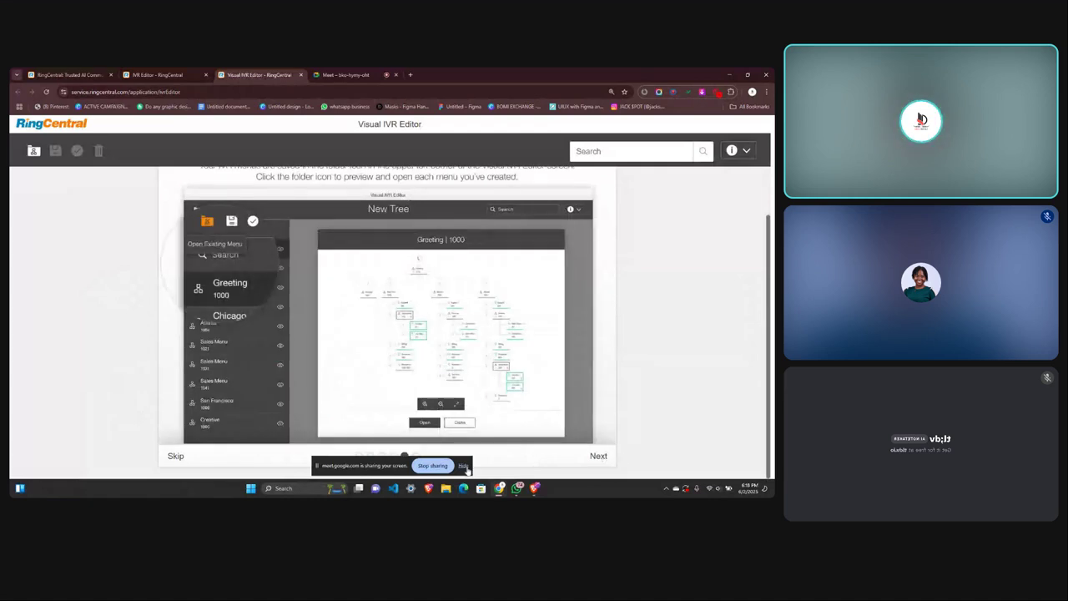
pyautogui.click(463, 466)
pyautogui.click(598, 455)
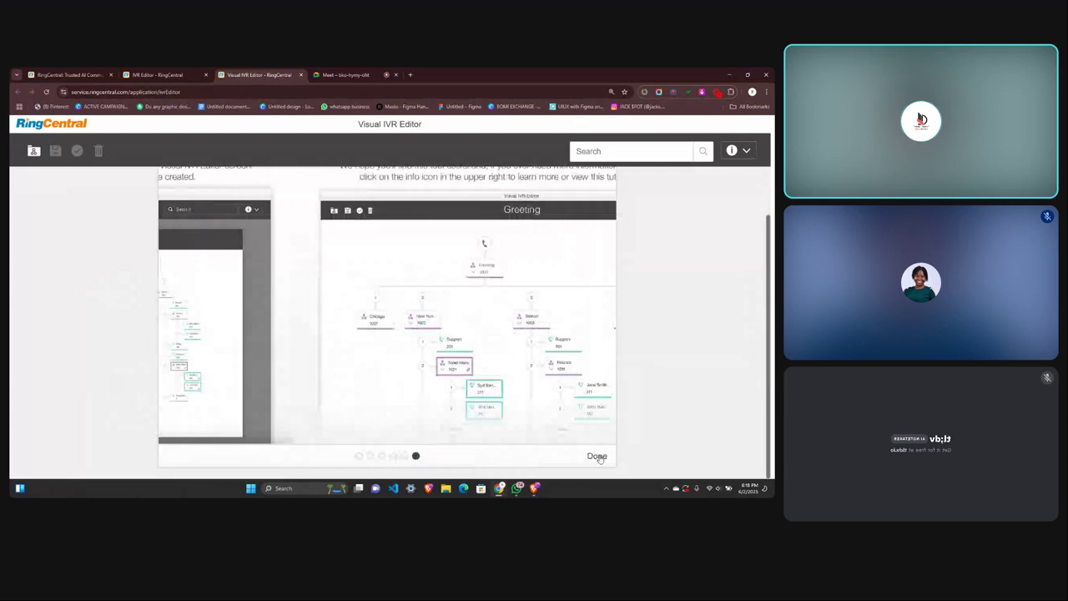
pyautogui.click(597, 457)
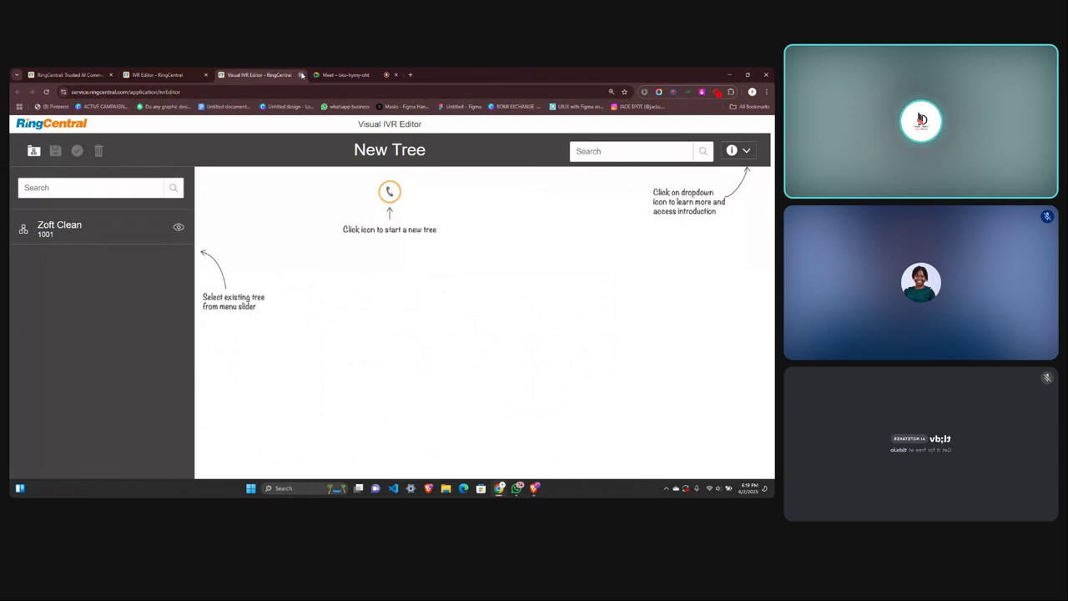
pyautogui.click(301, 74)
pyautogui.click(77, 304)
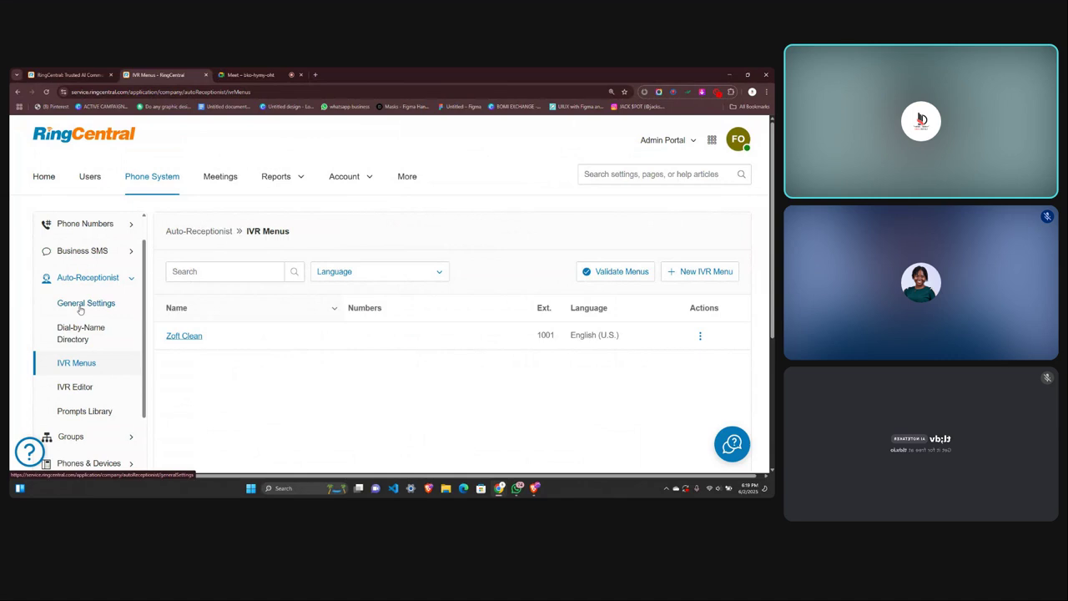
# Delete the Zoft Clean IVR menu from the IVR Menus list and confirm the deletion.
pyautogui.click(74, 389)
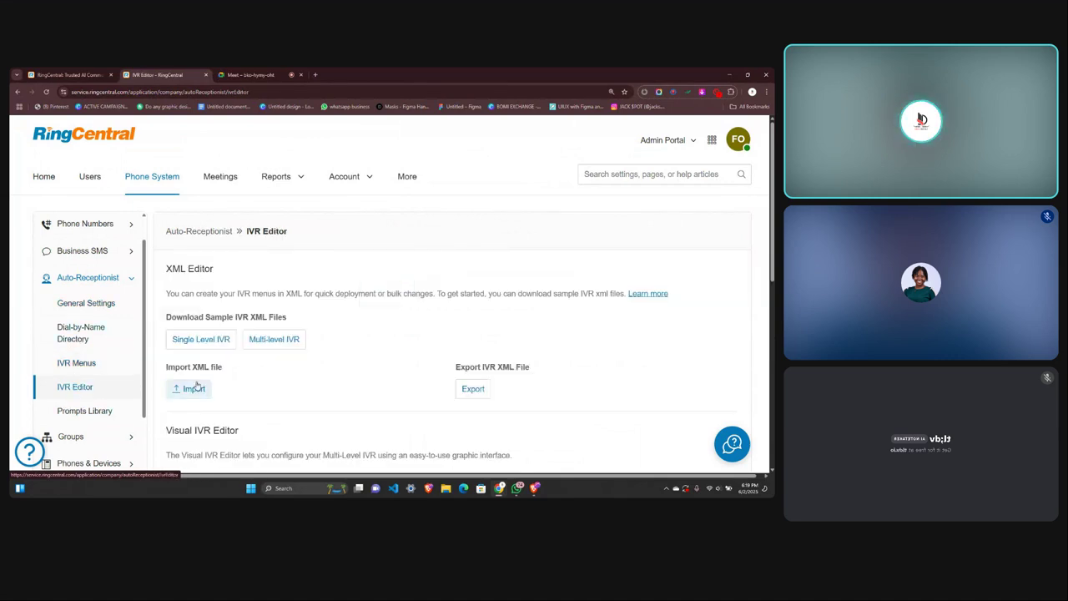
pyautogui.scroll(-2, 250, 384)
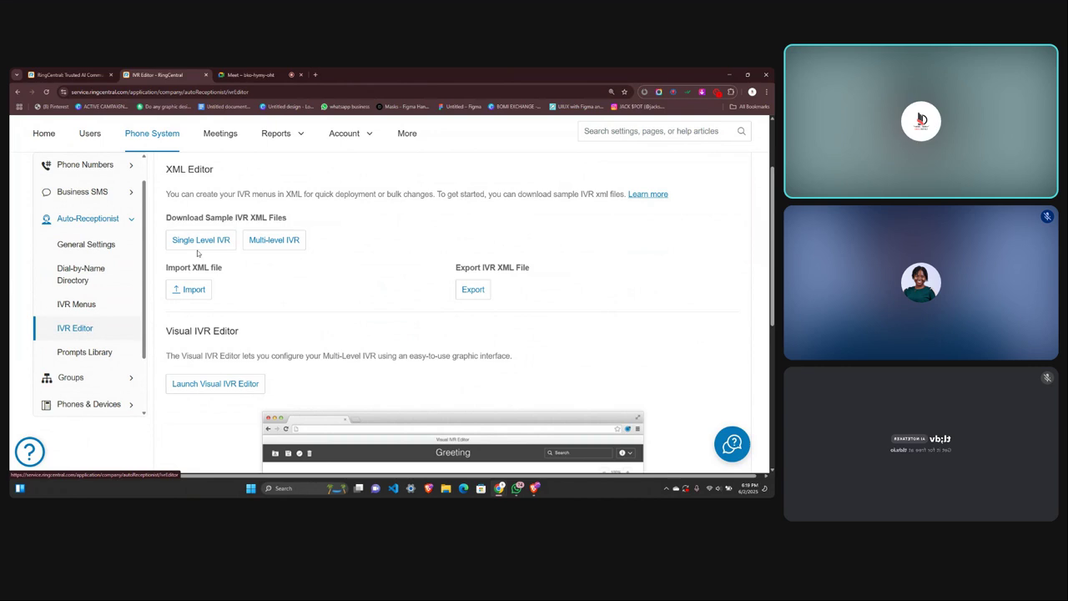
pyautogui.click(76, 305)
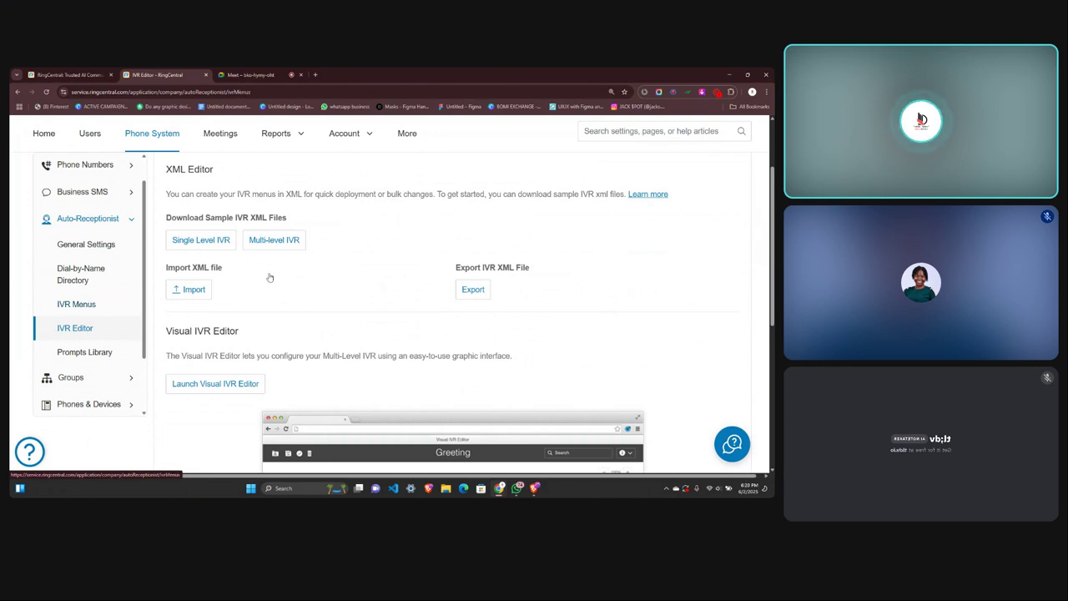
pyautogui.click(699, 336)
pyautogui.click(679, 380)
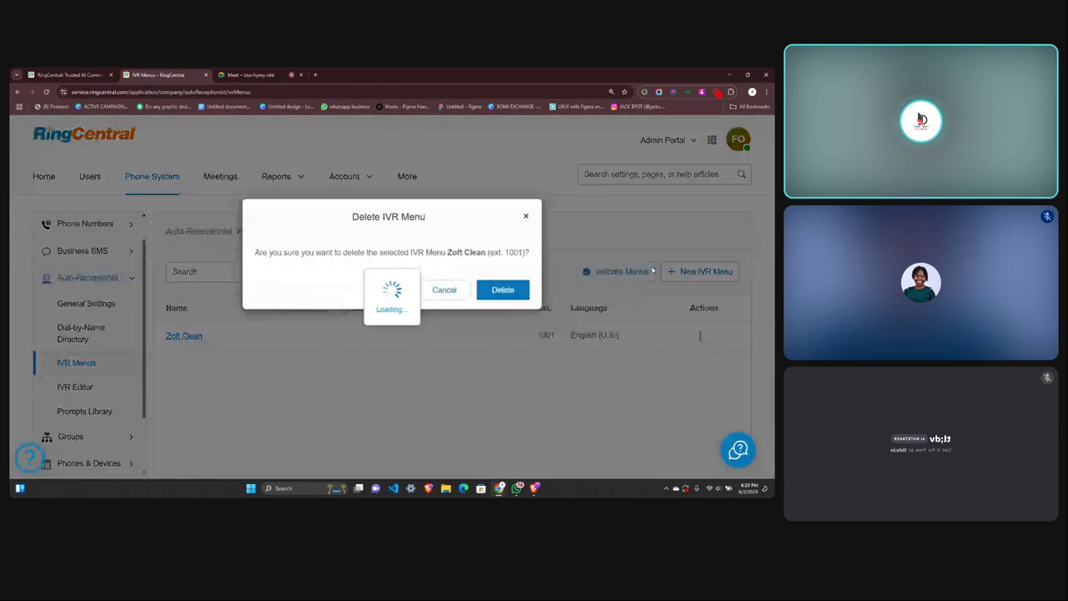
pyautogui.click(506, 289)
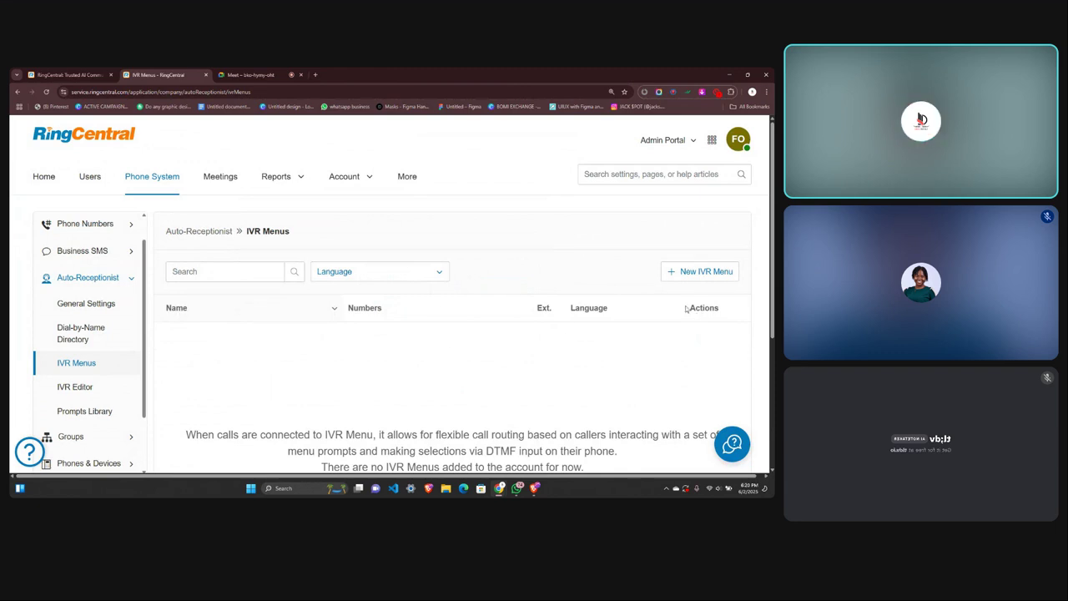
pyautogui.click(688, 272)
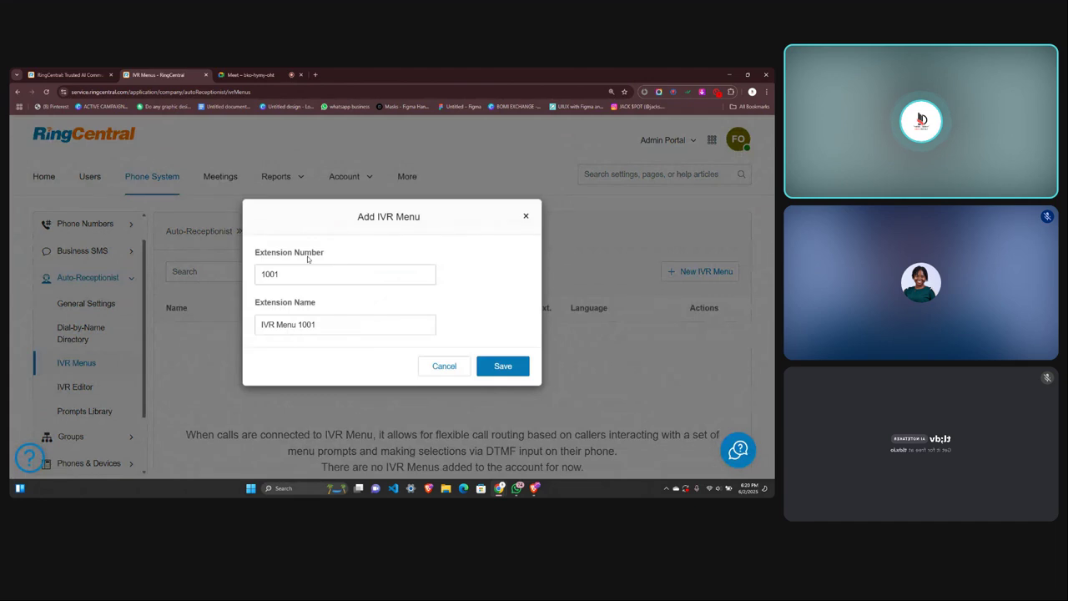
# Name the new extension 1001 menu 'Israel digitalz' and save it.
pyautogui.click(323, 324)
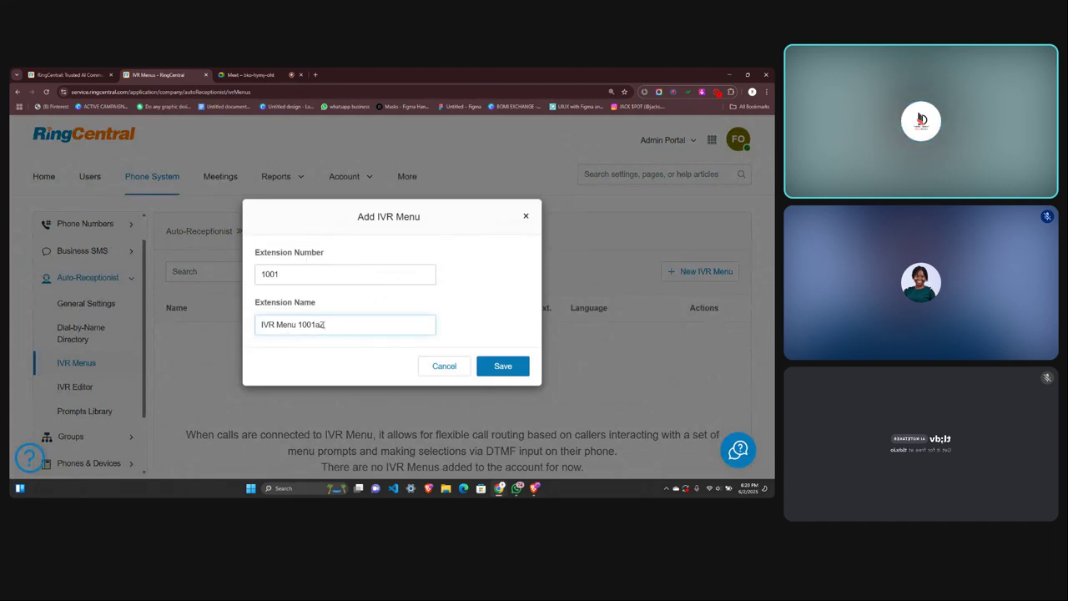
pyautogui.hotkey('ctrl', 'a')
pyautogui.write('I')
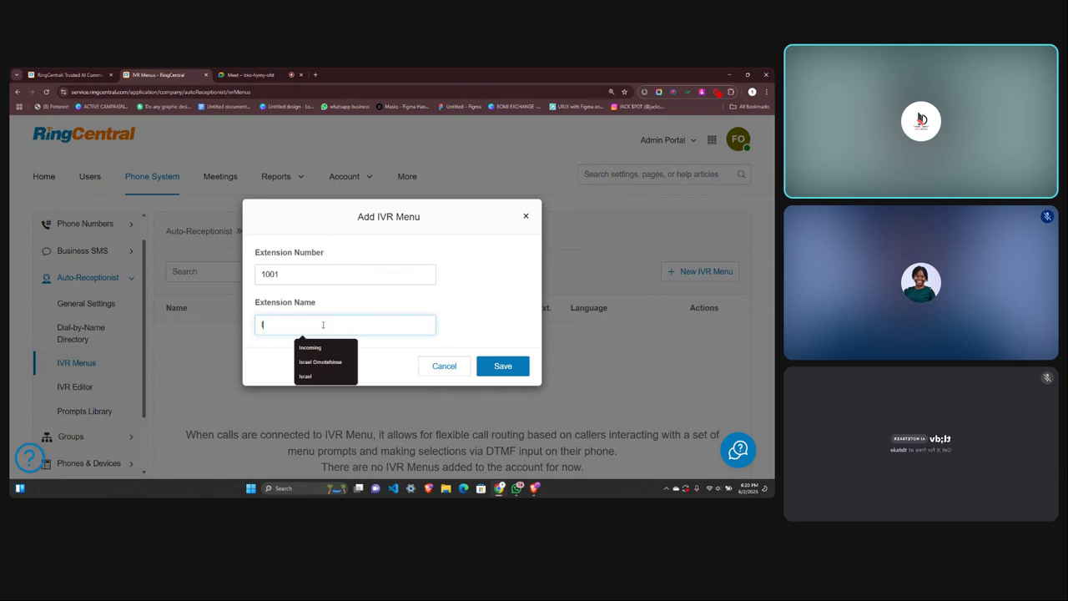
pyautogui.write('srael dihig')
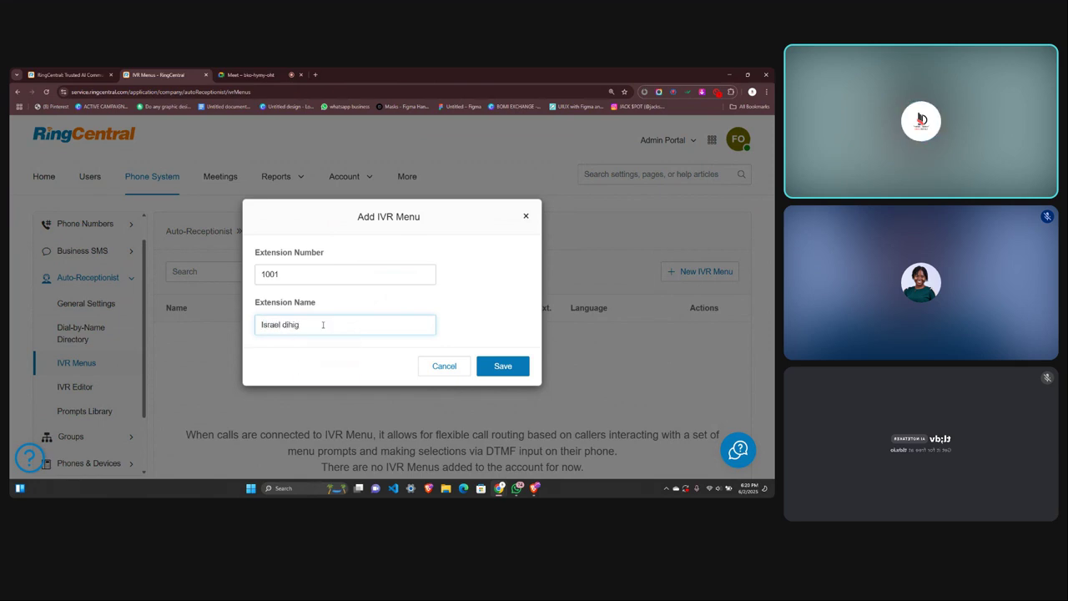
pyautogui.press('BackSpace')
pyautogui.write('gitalz')
pyautogui.click(504, 366)
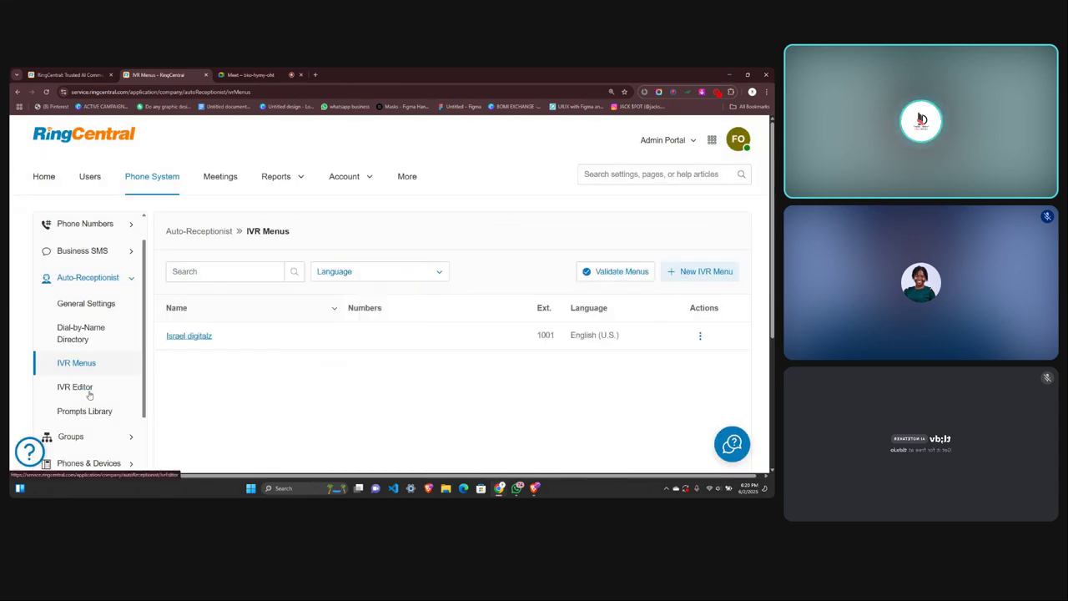
# Open the IVR Editor page under the Auto-Receptionist settings.
pyautogui.click(84, 391)
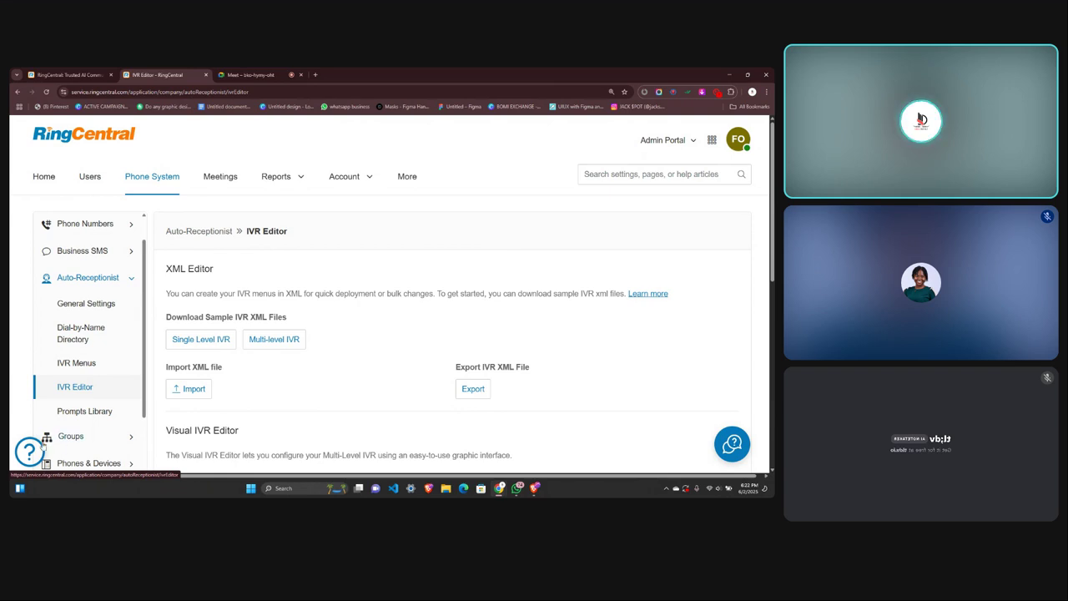
# Launch the Visual IVR Editor and switch to its newly loaded tab.
pyautogui.scroll(-2, 73, 398)
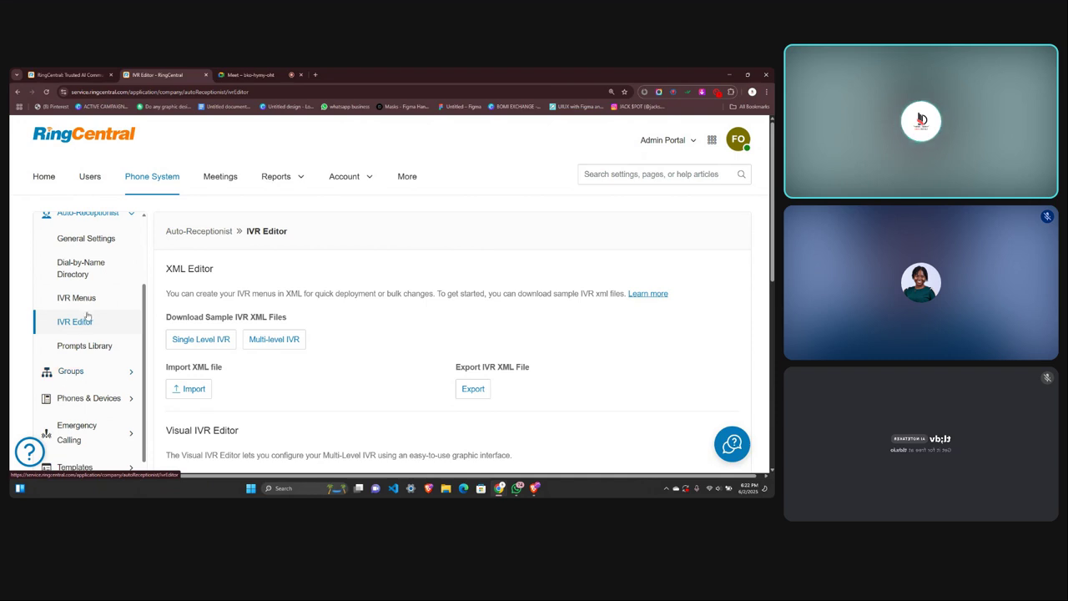
pyautogui.scroll(-1, 192, 384)
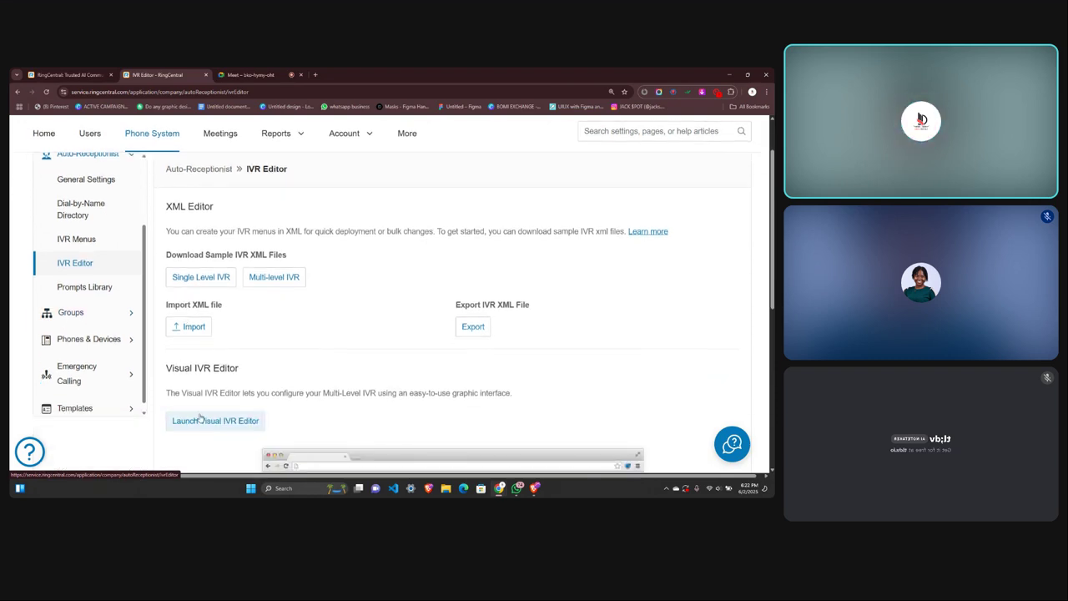
pyautogui.scroll(-3, 201, 420)
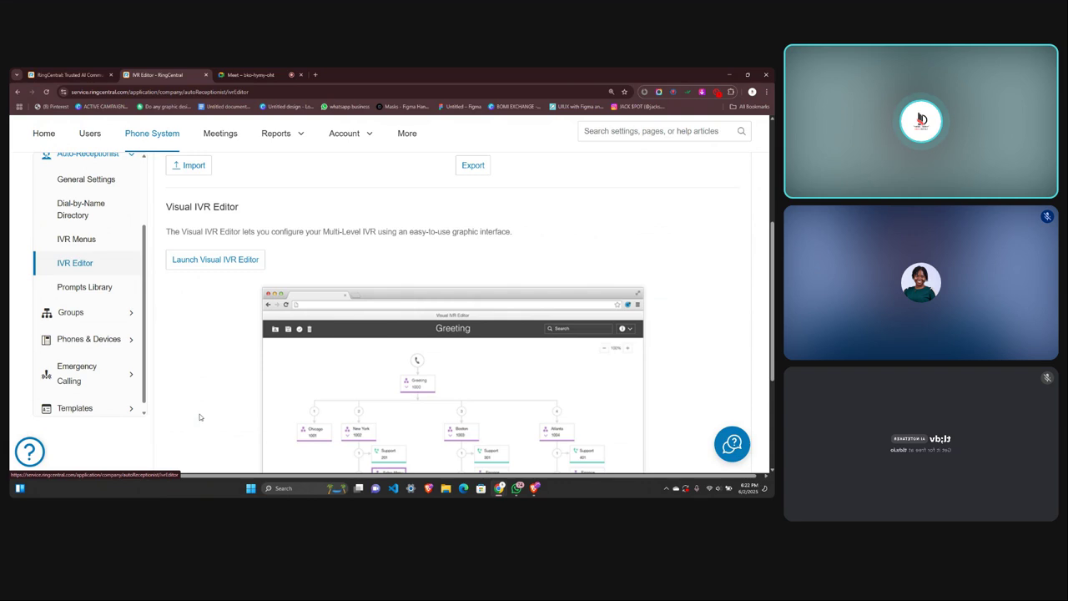
pyautogui.scroll(-1, 201, 409)
pyautogui.scroll(2, 200, 407)
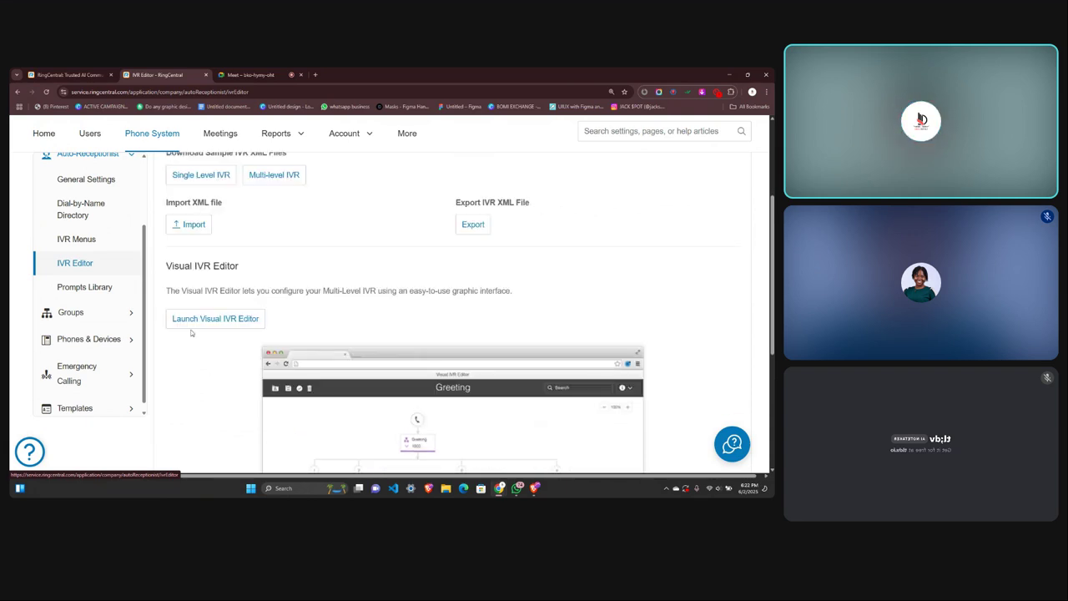
pyautogui.click(185, 320)
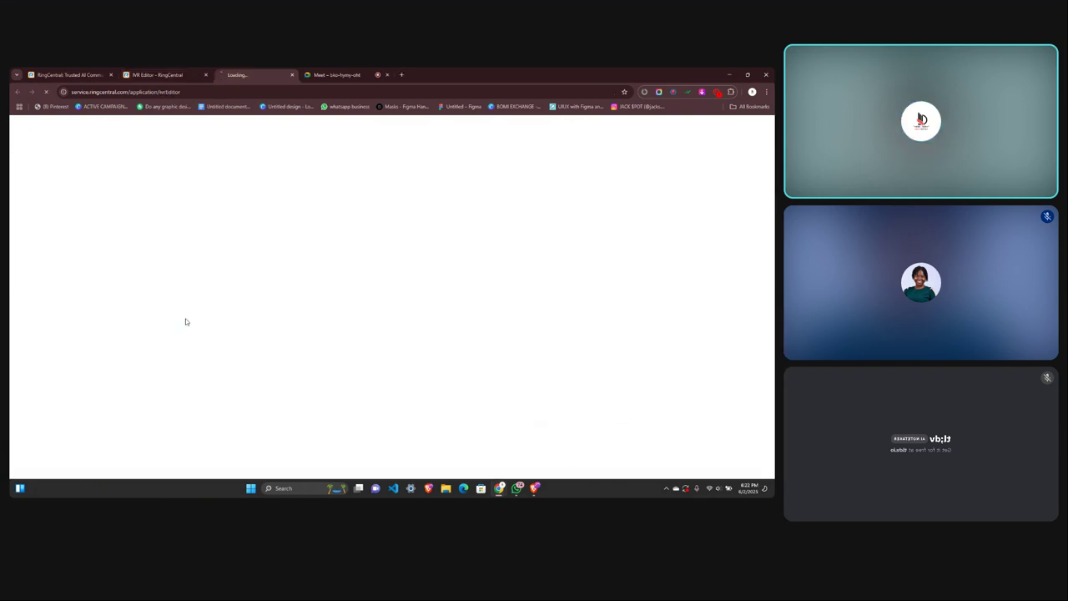
pyautogui.click(167, 72)
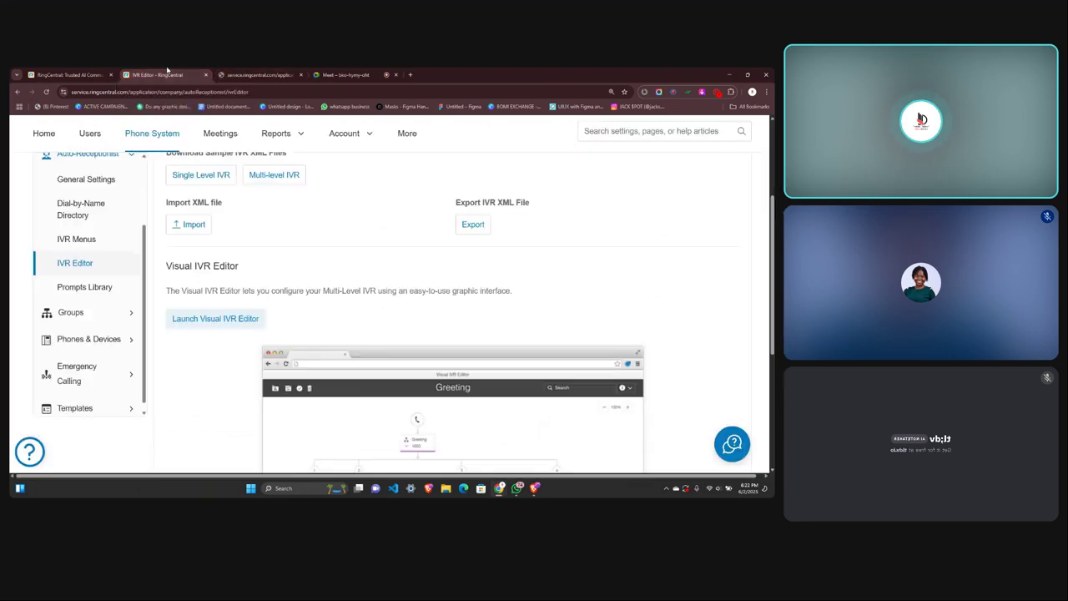
pyautogui.click(238, 73)
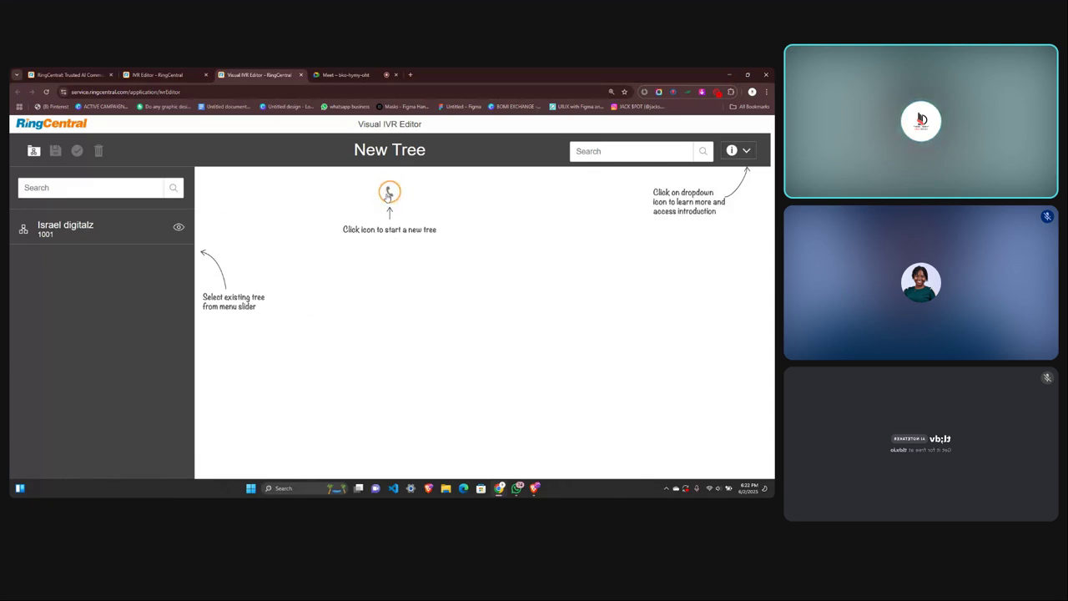
# Start a new IVR tree and look over the IVR Menu 1002 node's options and settings.
pyautogui.click(389, 192)
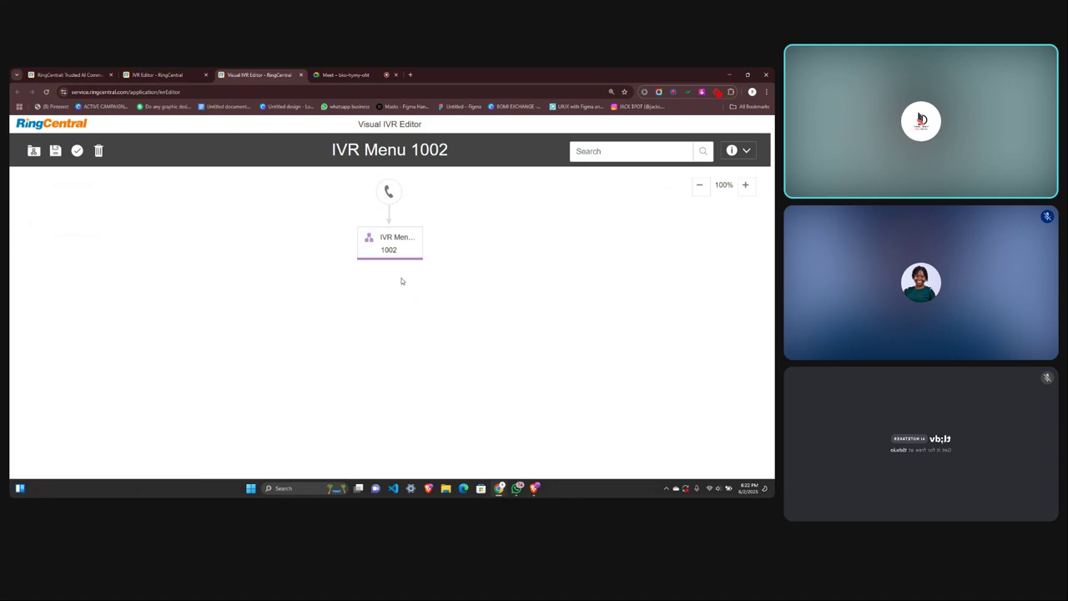
pyautogui.moveTo(391, 257)
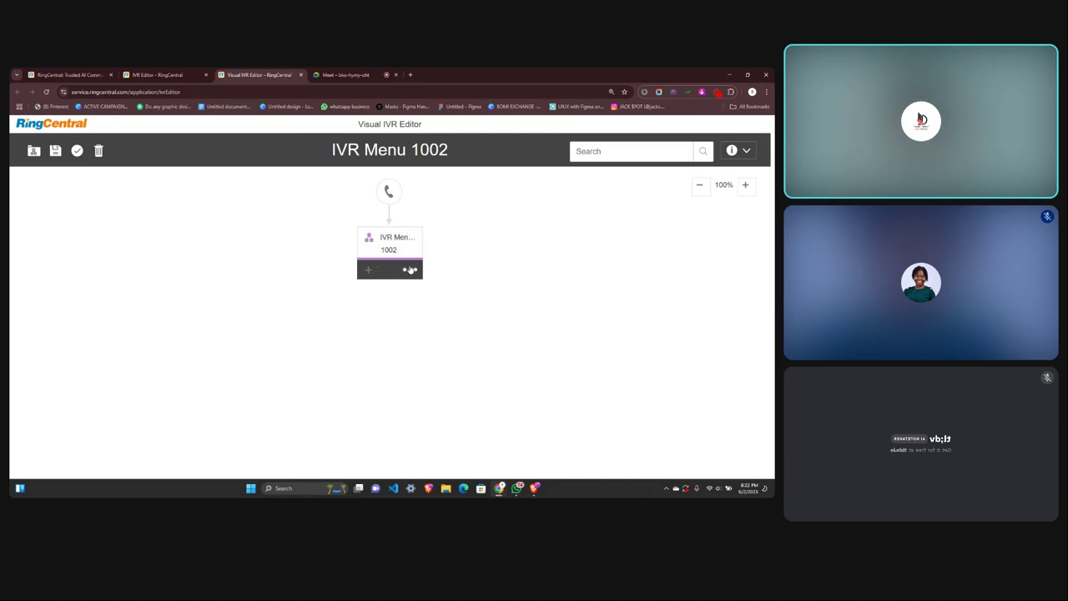
pyautogui.click(410, 269)
pyautogui.click(435, 265)
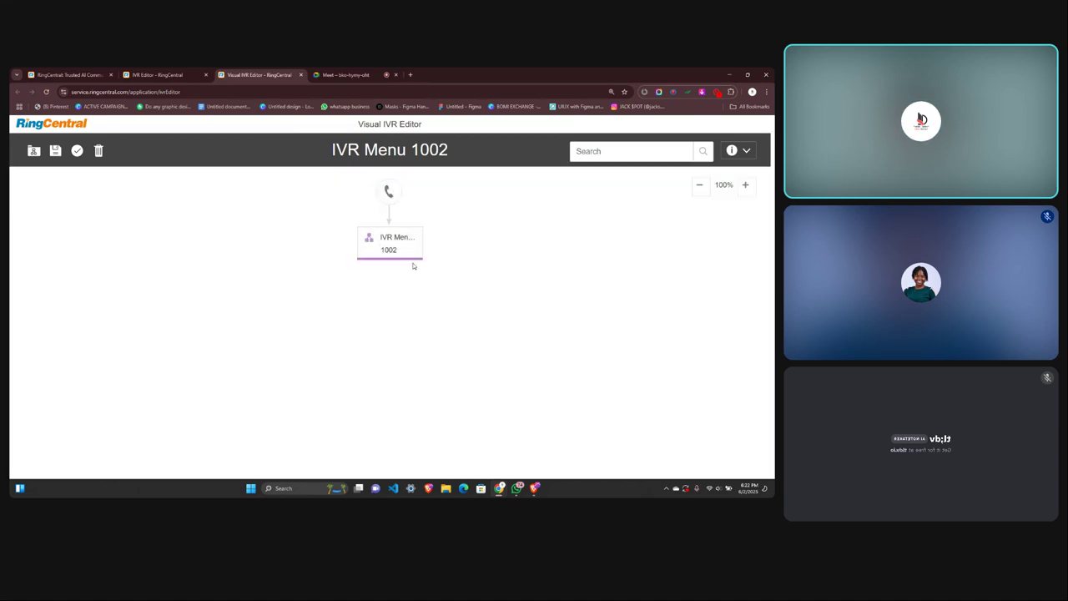
pyautogui.click(411, 269)
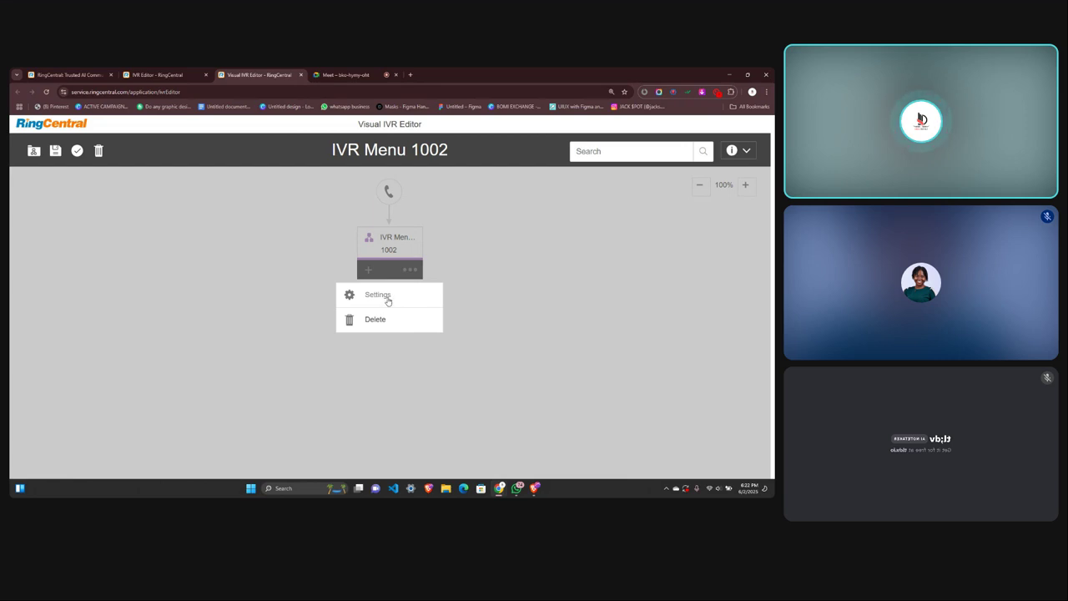
pyautogui.click(385, 297)
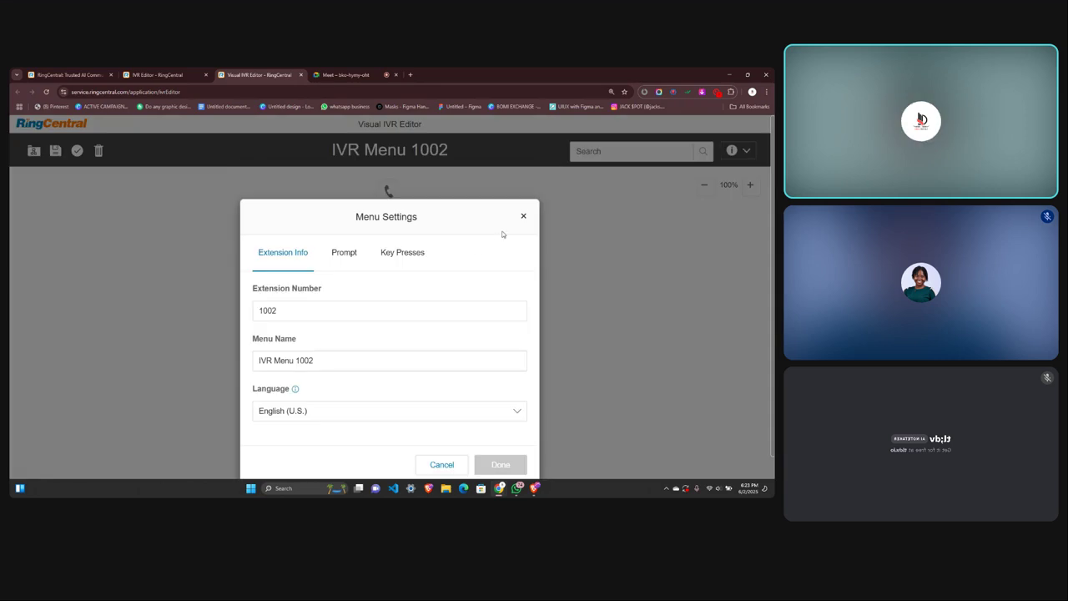
pyautogui.click(523, 216)
# Rename the IVR Menu 1002 node to 'Companys greeting'.
pyautogui.click(396, 237)
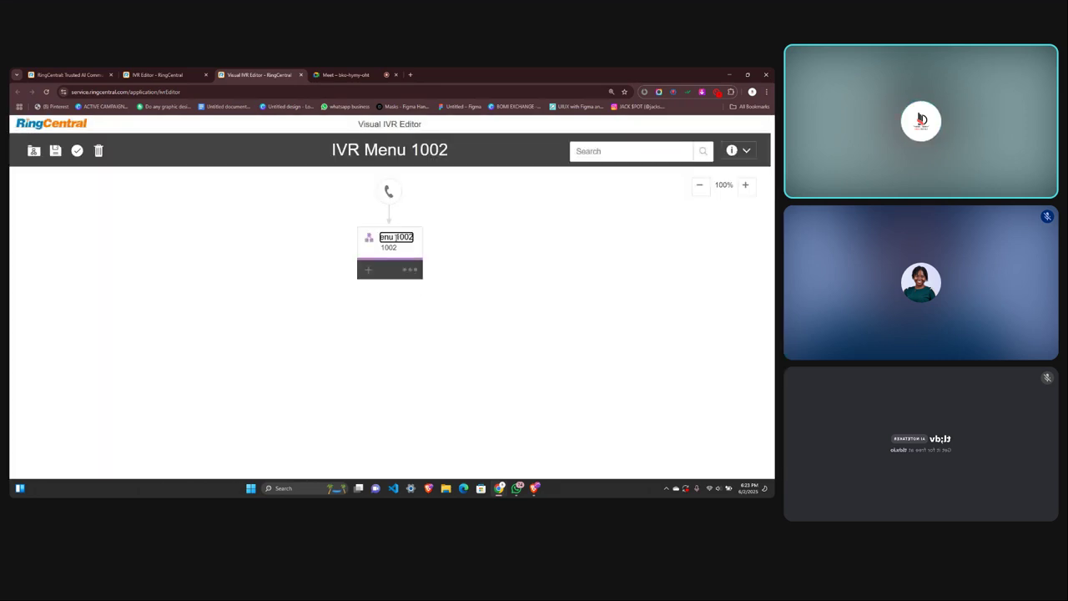
pyautogui.hotkey('ctrl', 'a')
pyautogui.write('C')
pyautogui.click(371, 242)
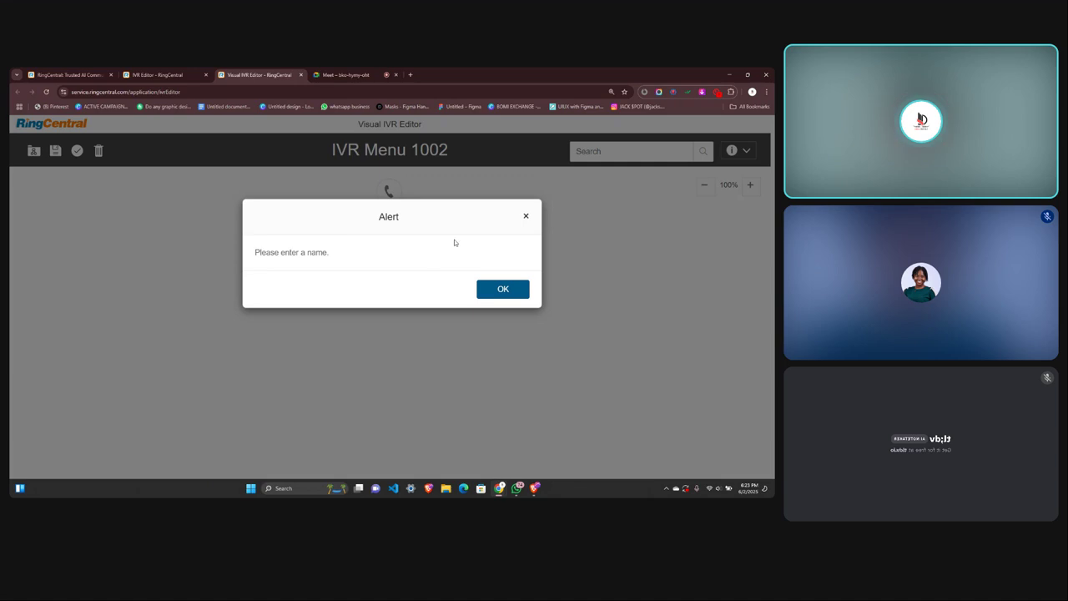
pyautogui.click(526, 216)
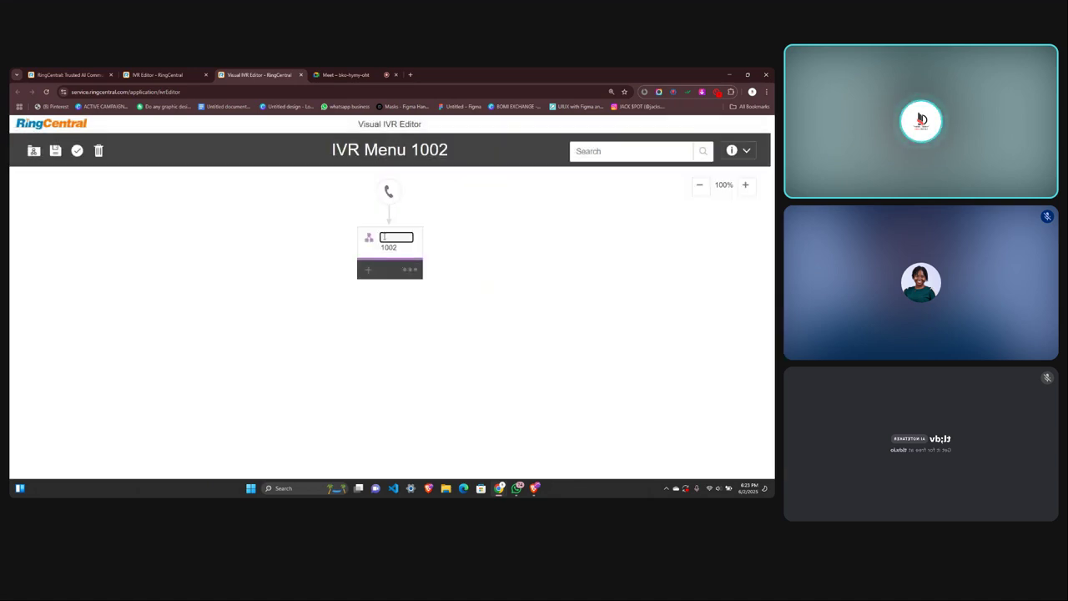
pyautogui.write('Compaeys gree')
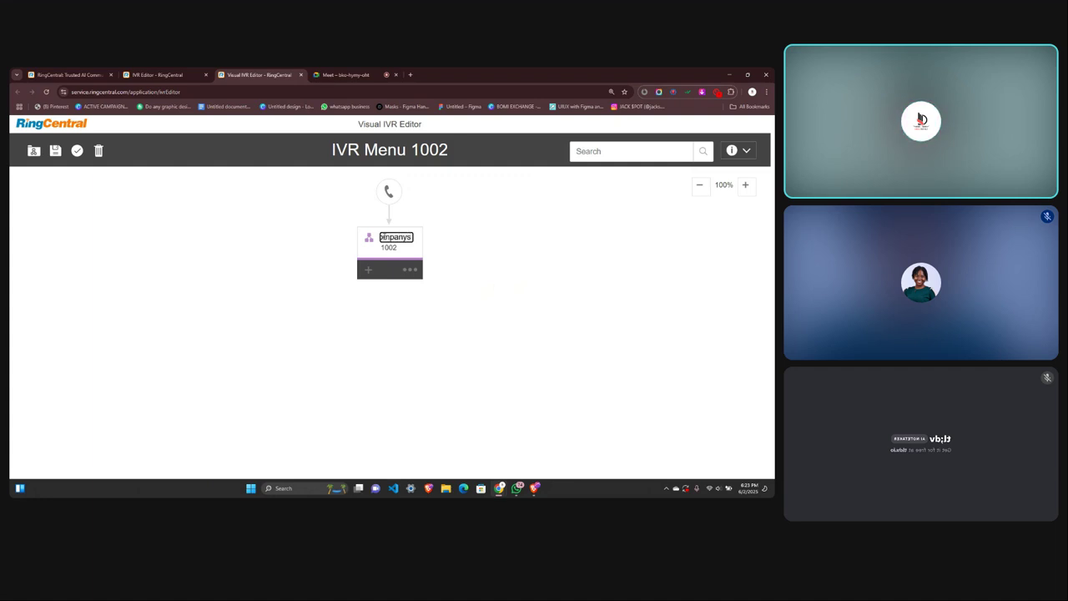
pyautogui.write('ting')
pyautogui.press('Return')
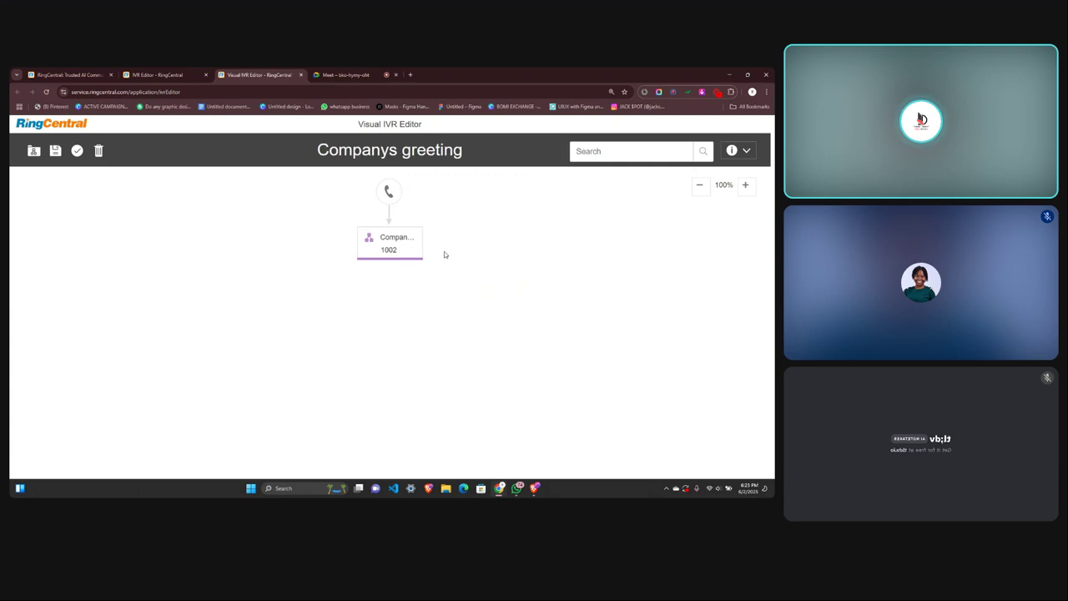
pyautogui.click(412, 269)
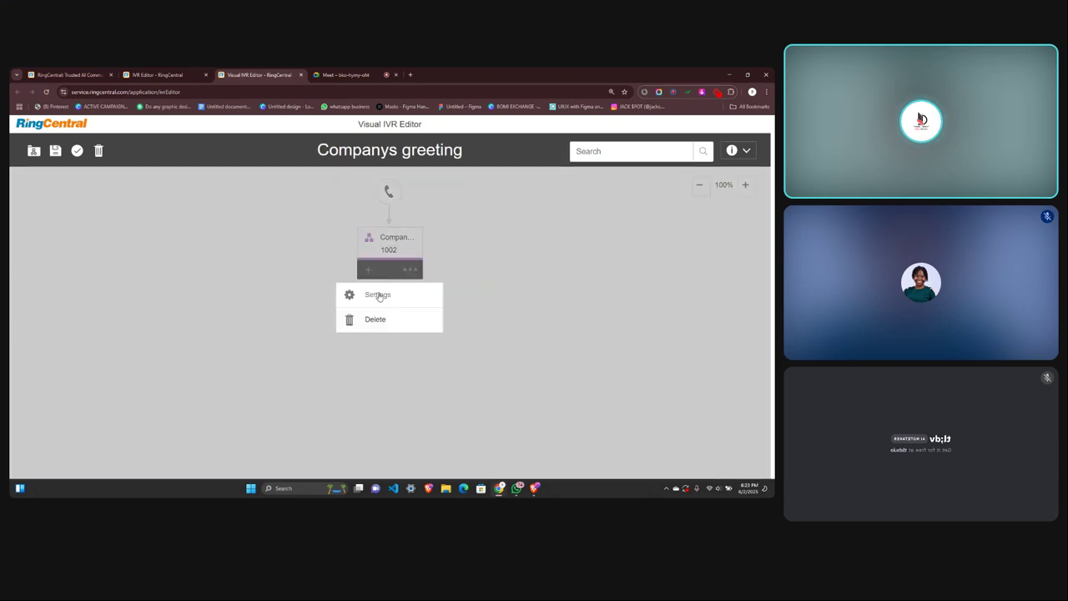
pyautogui.click(379, 294)
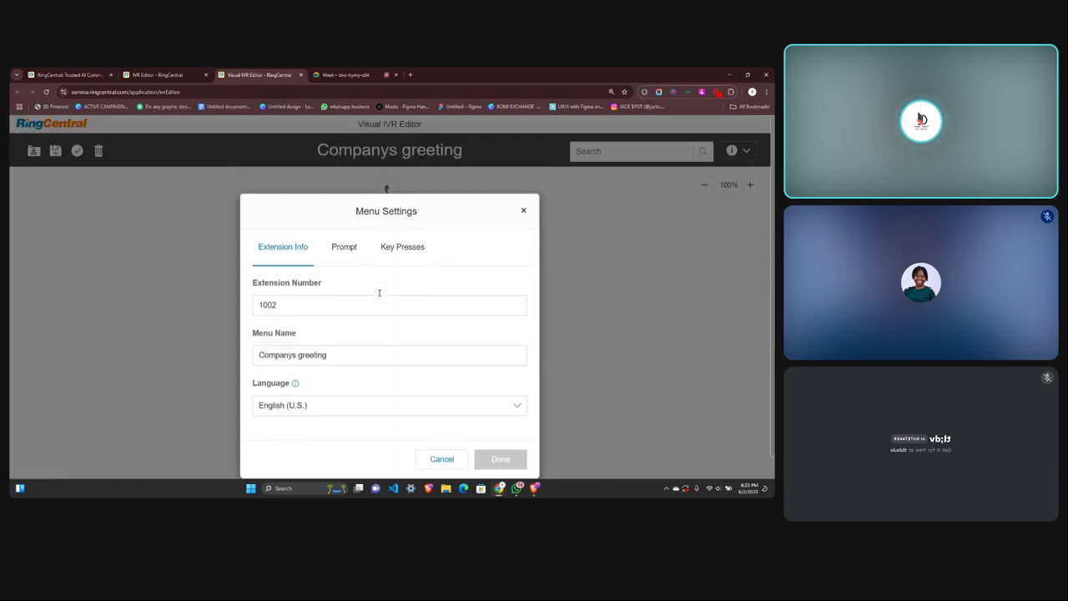
pyautogui.click(523, 215)
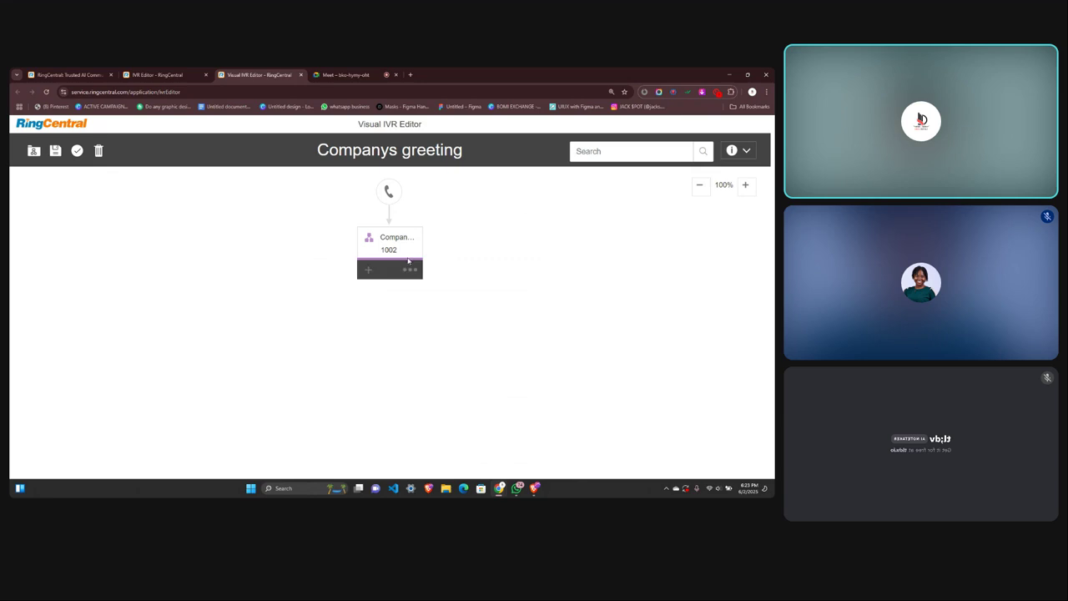
pyautogui.click(411, 269)
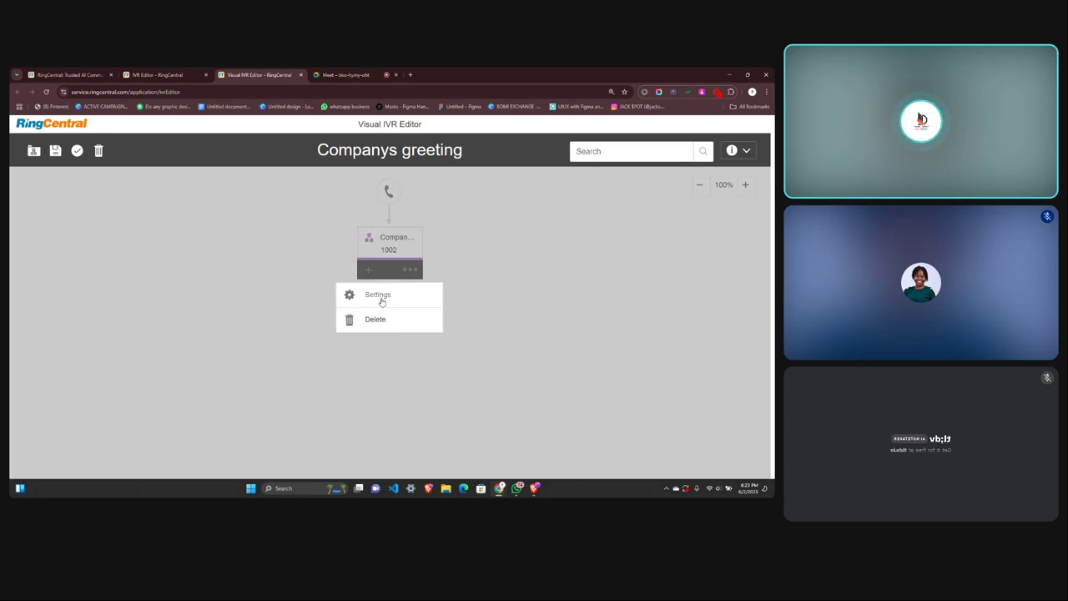
pyautogui.click(379, 296)
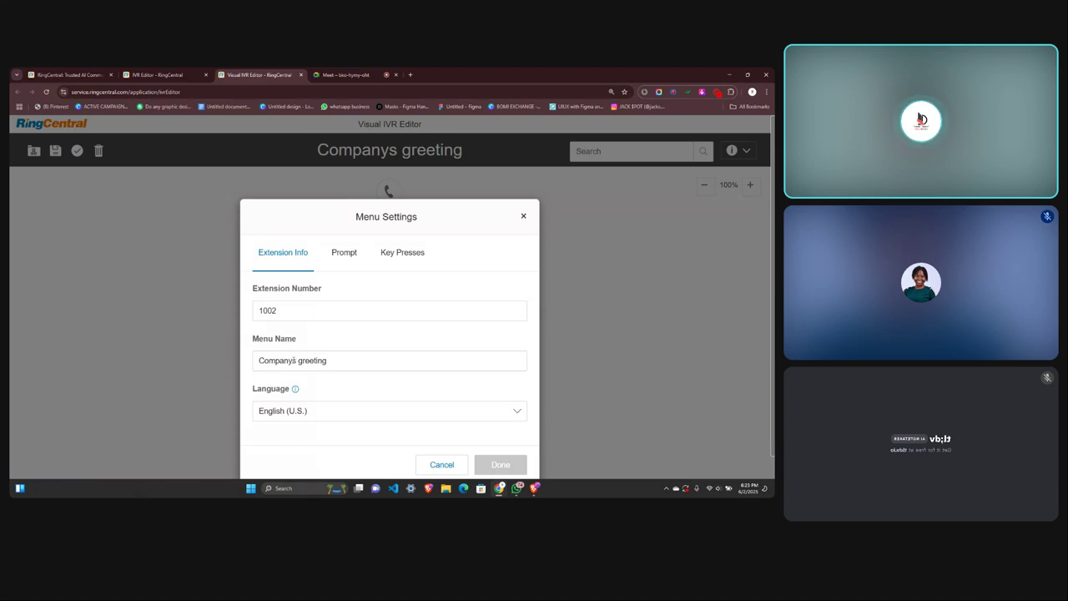
pyautogui.click(279, 309)
pyautogui.press('BackSpace')
pyautogui.write('1')
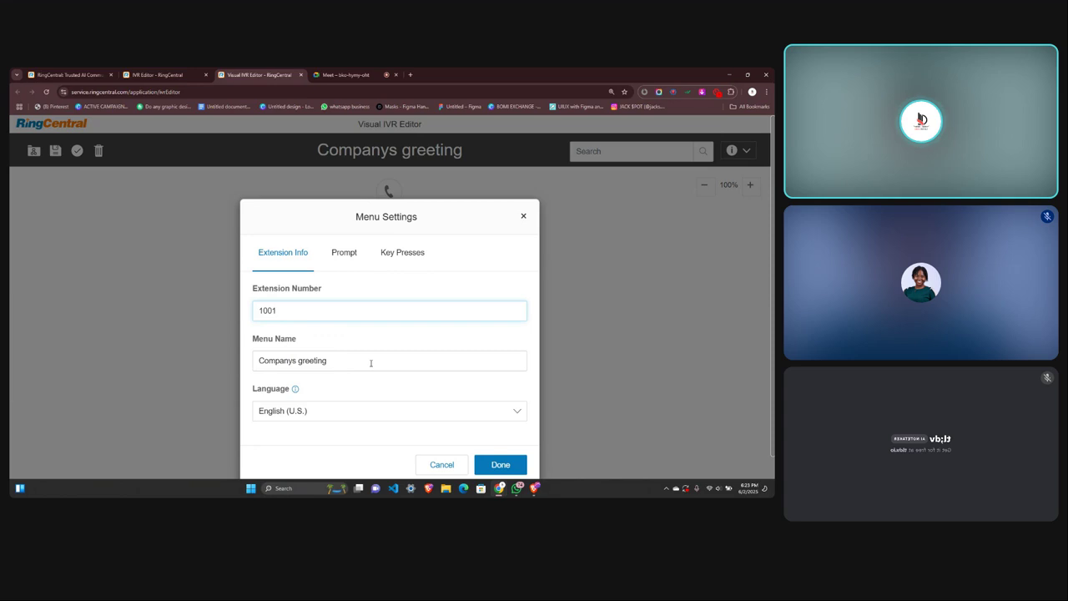
pyautogui.click(523, 216)
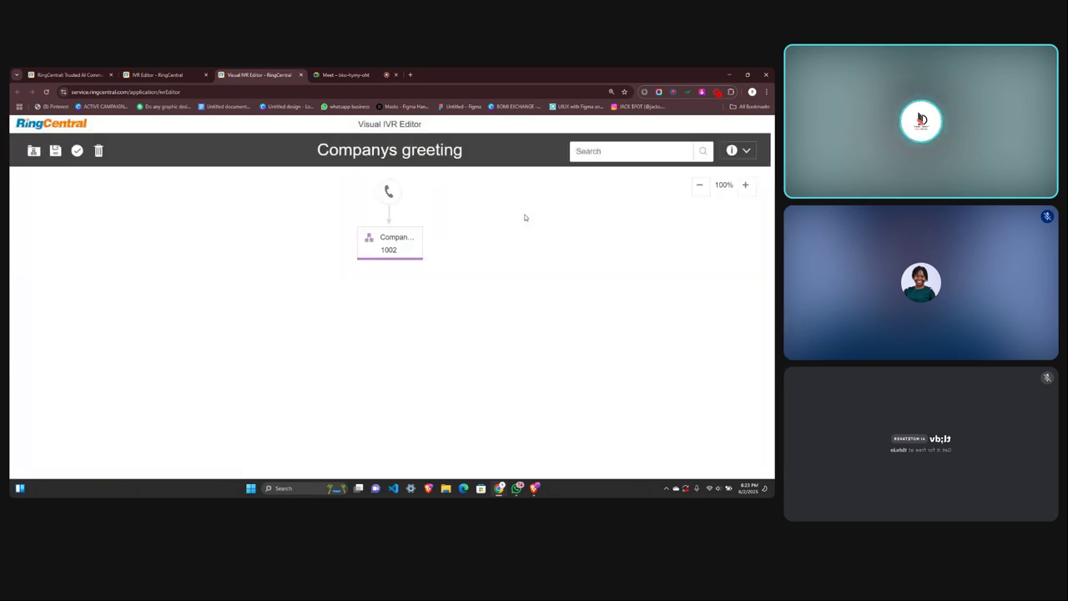
# Rename the node to 'Israel Digitalz' and set its extension to 1002, since 1001 is taken.
pyautogui.doubleClick(395, 239)
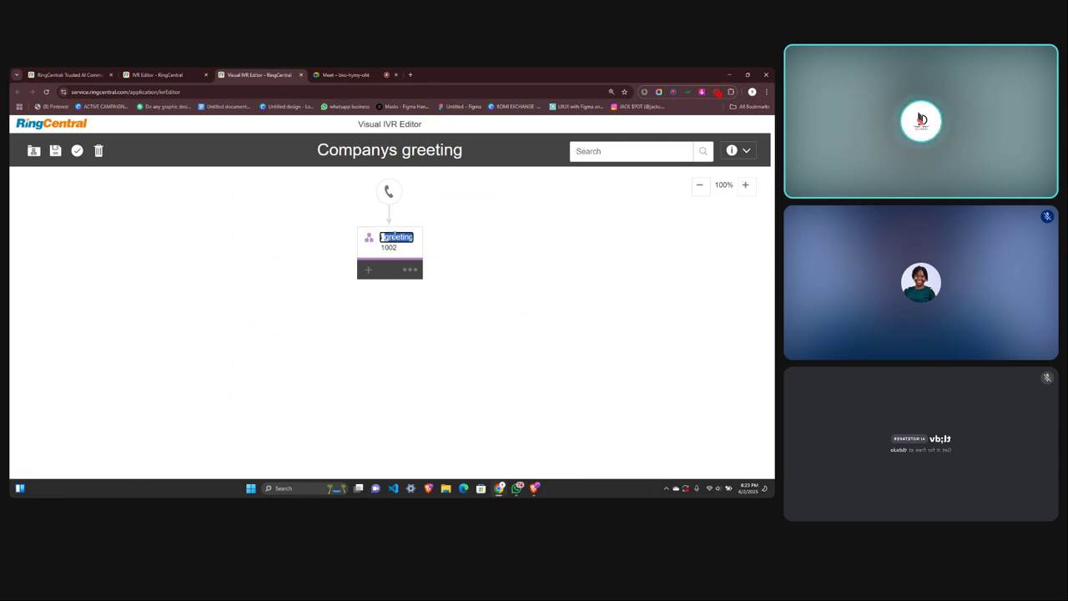
pyautogui.write('sr')
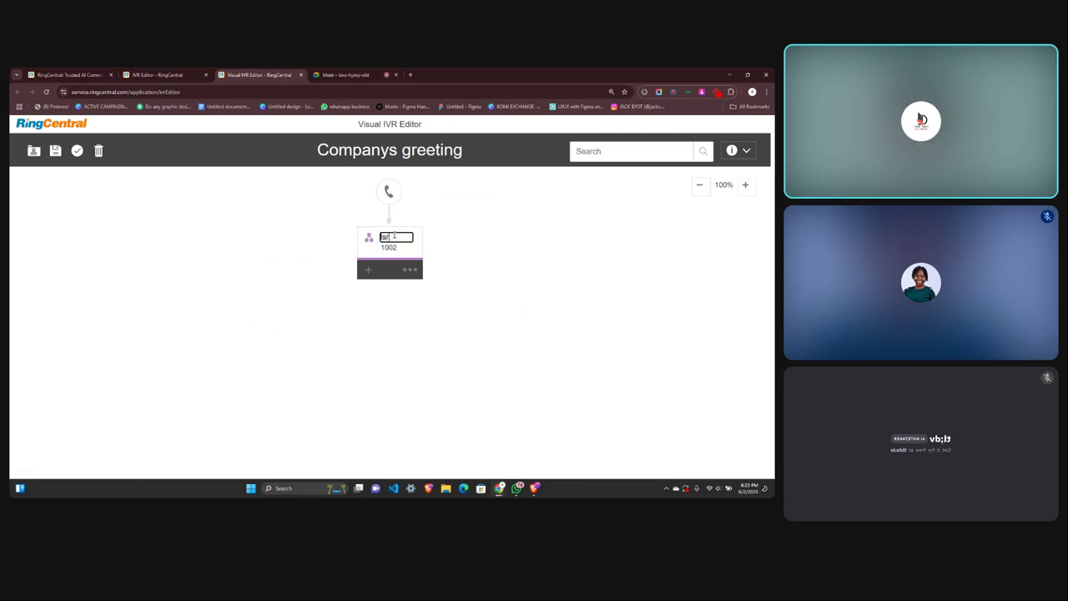
pyautogui.write('ael Digitalz')
pyautogui.press('Tab')
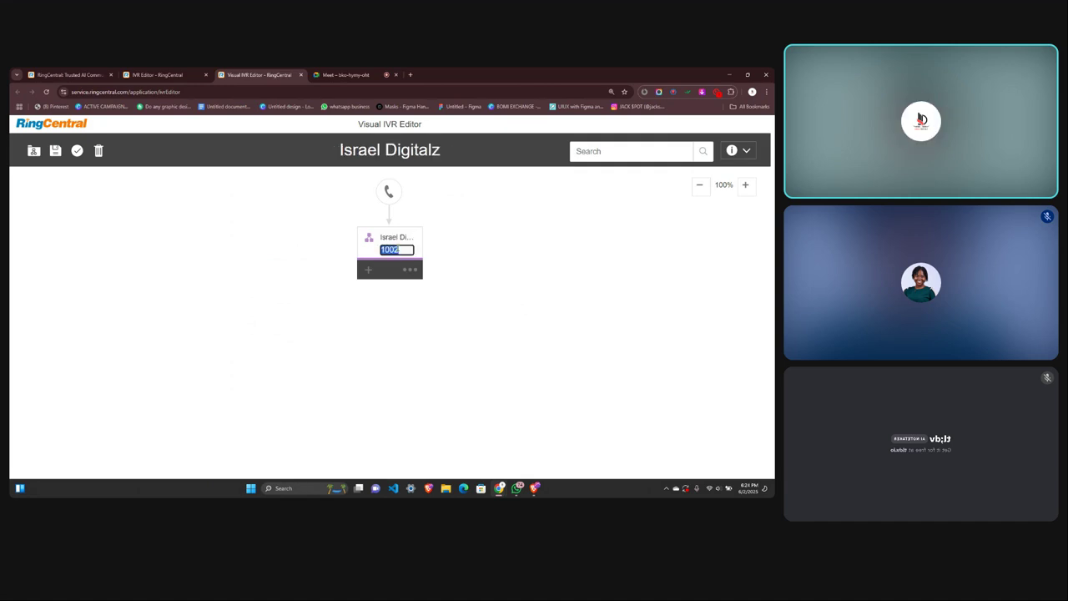
pyautogui.press('Right')
pyautogui.press('BackSpace')
pyautogui.write('1')
pyautogui.press('Return')
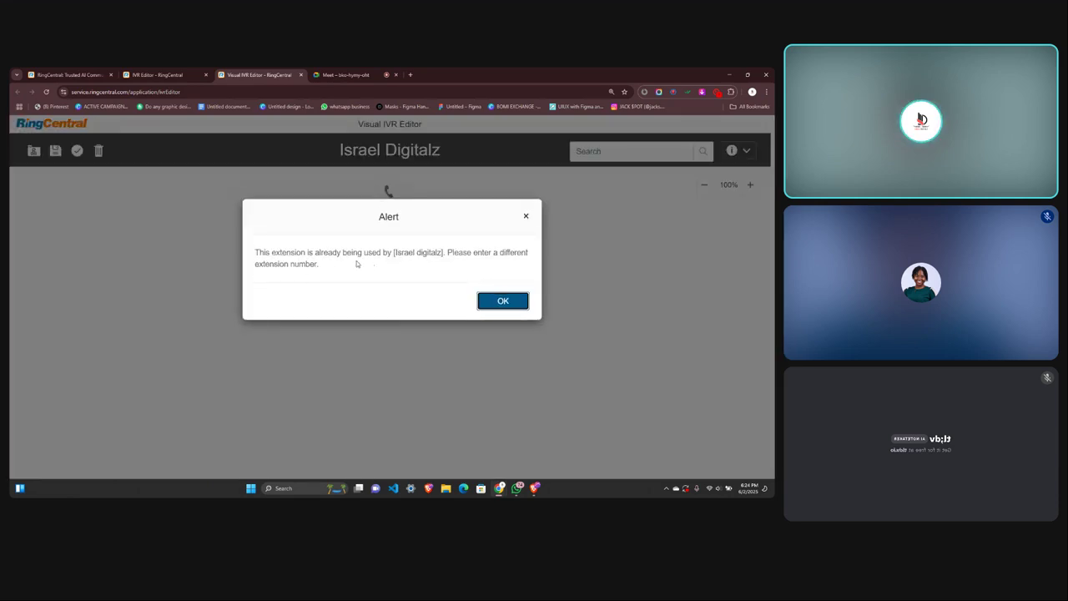
pyautogui.click(500, 304)
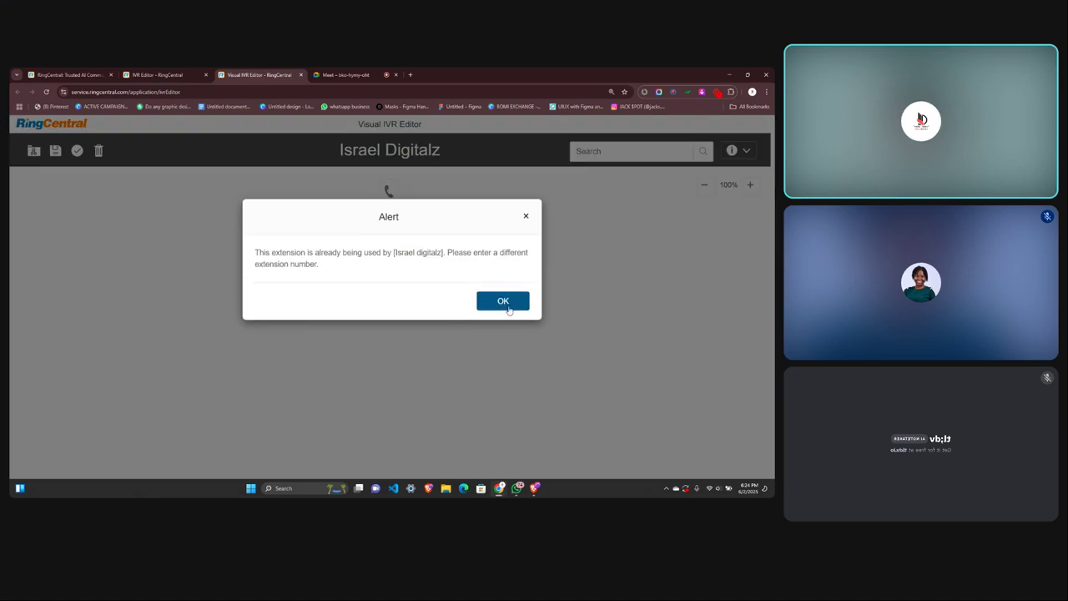
pyautogui.click(506, 305)
pyautogui.write('2')
pyautogui.press('Return')
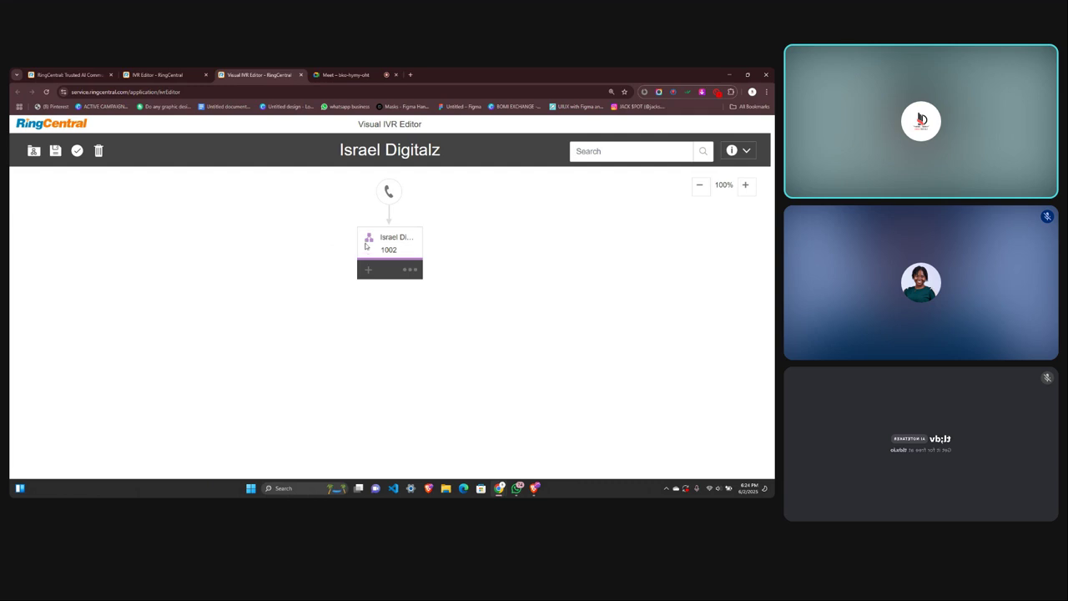
# Choose Delete from the menu node's options.
pyautogui.click(369, 270)
pyautogui.click(370, 269)
pyautogui.click(415, 269)
pyautogui.click(376, 322)
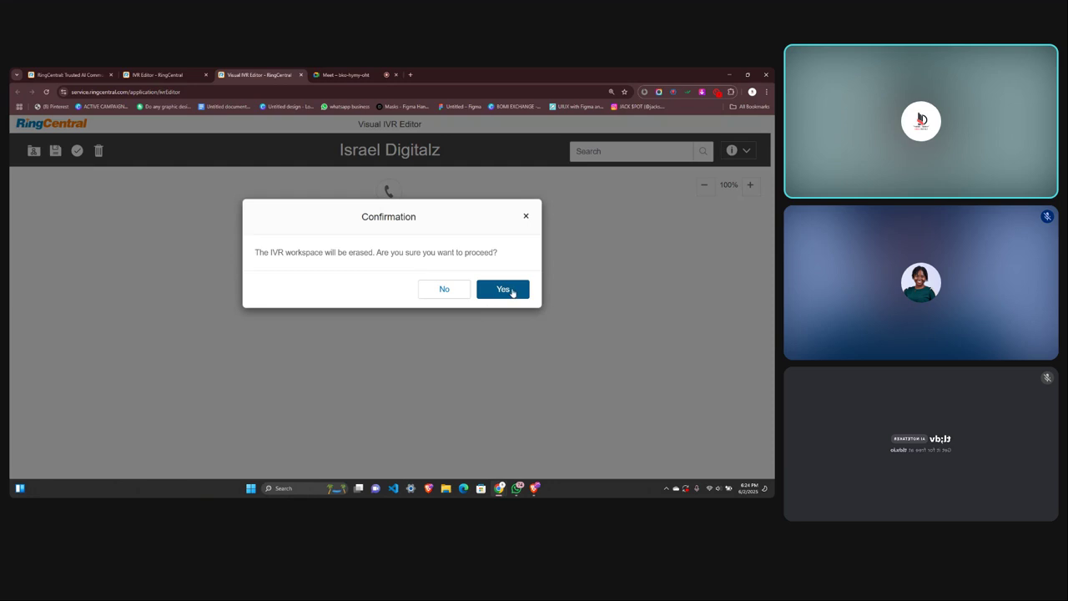
# Erase the workspace, start and delete another new tree, then show the existing menus.
pyautogui.click(511, 292)
pyautogui.click(389, 194)
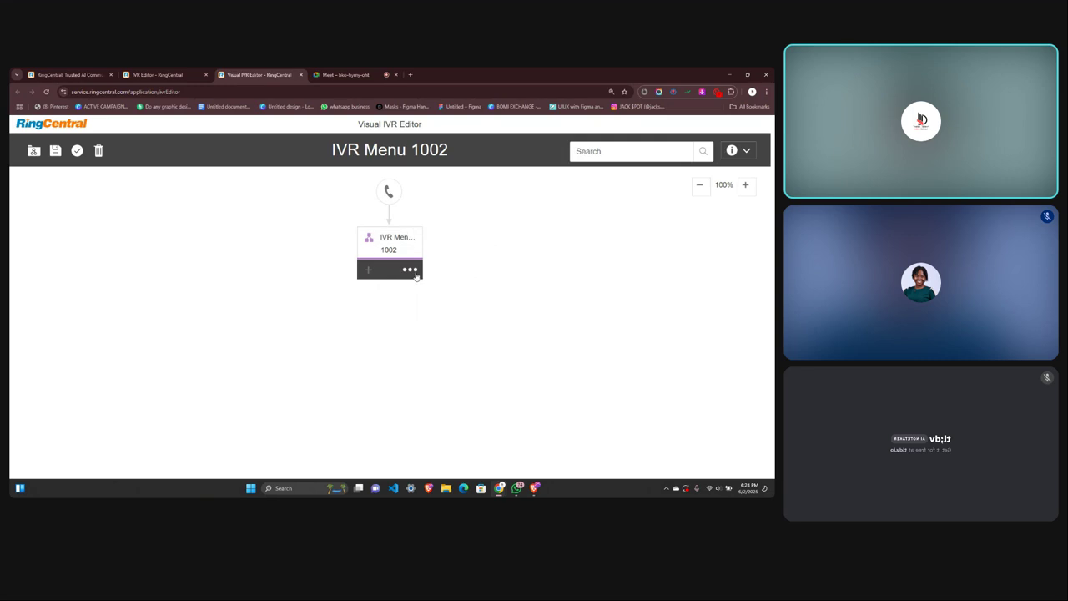
pyautogui.click(414, 271)
pyautogui.click(382, 319)
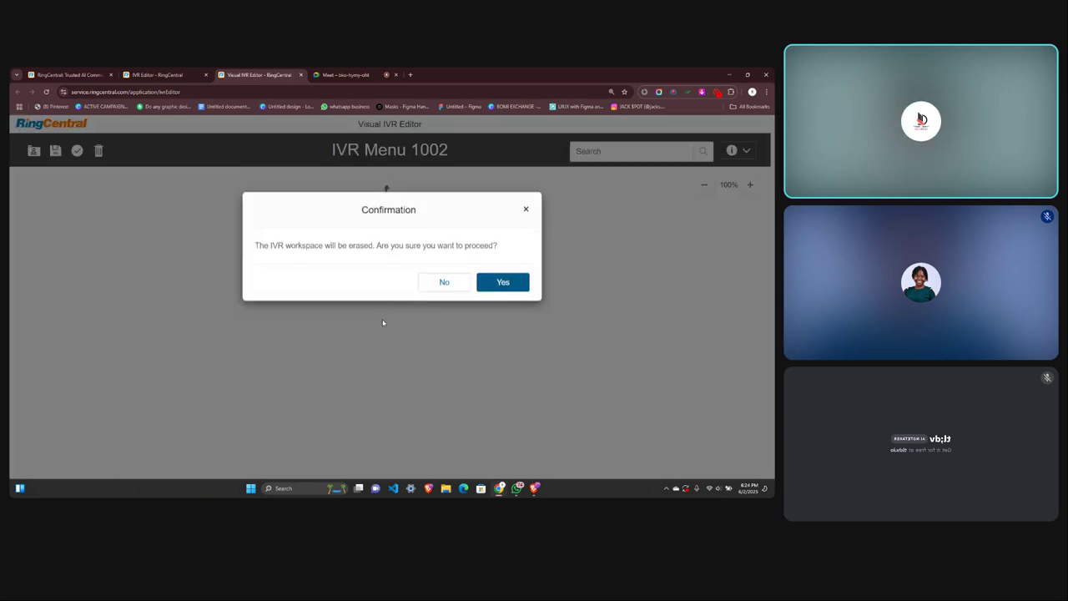
pyautogui.click(484, 293)
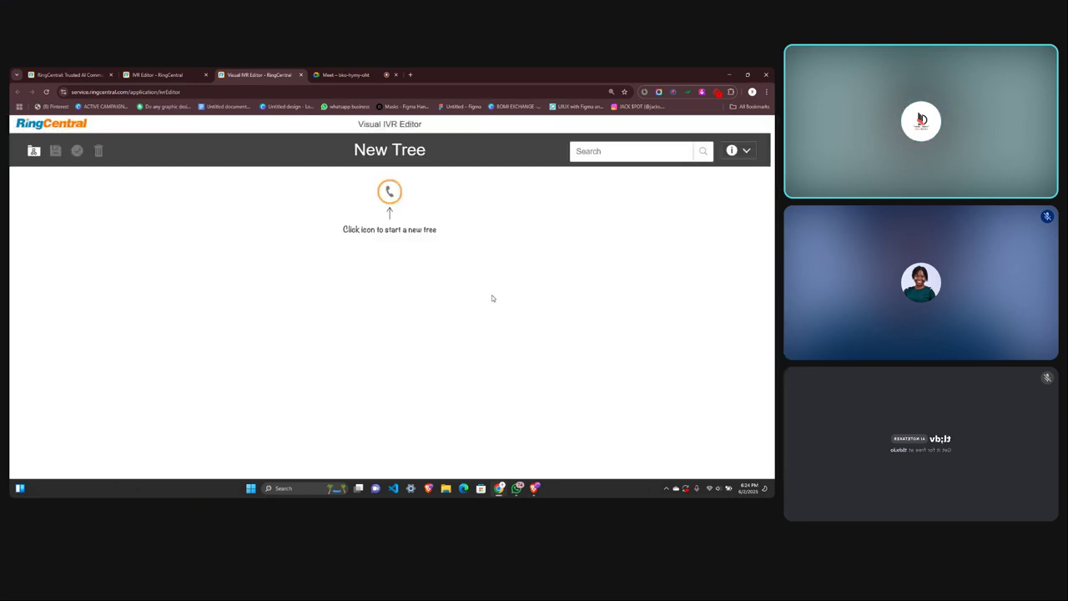
pyautogui.click(34, 150)
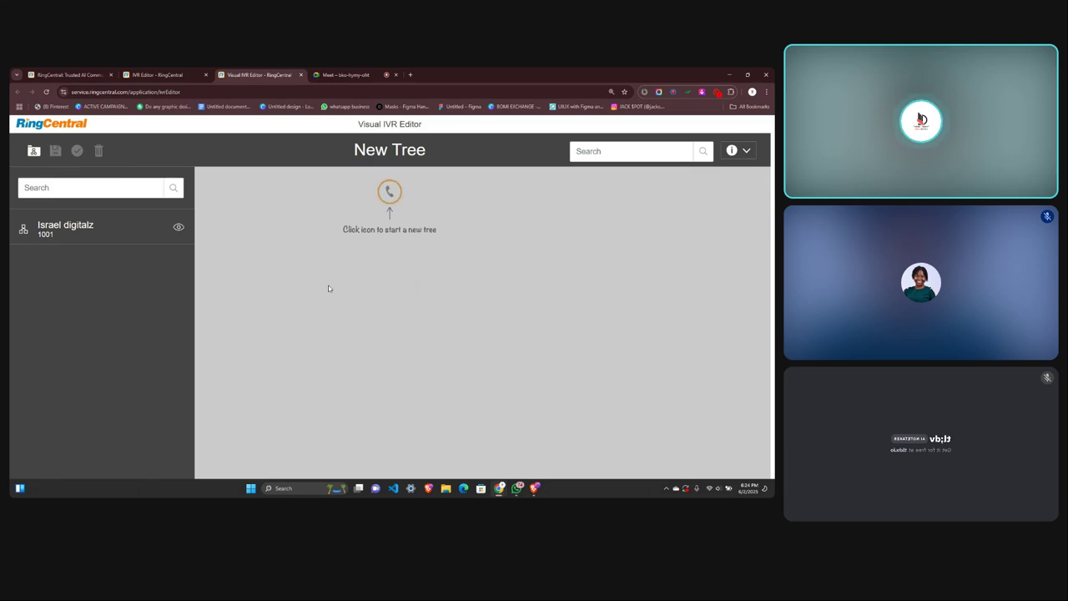
# Load the Israel digitalz menu (ext 1001) into the editor and show its node's options.
pyautogui.click(97, 232)
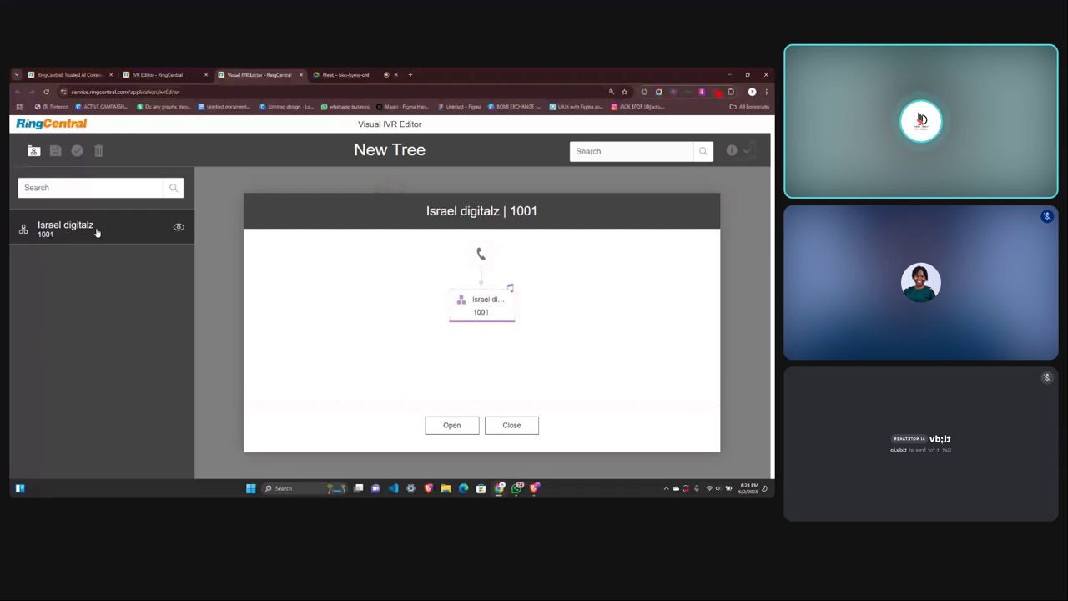
pyautogui.click(450, 426)
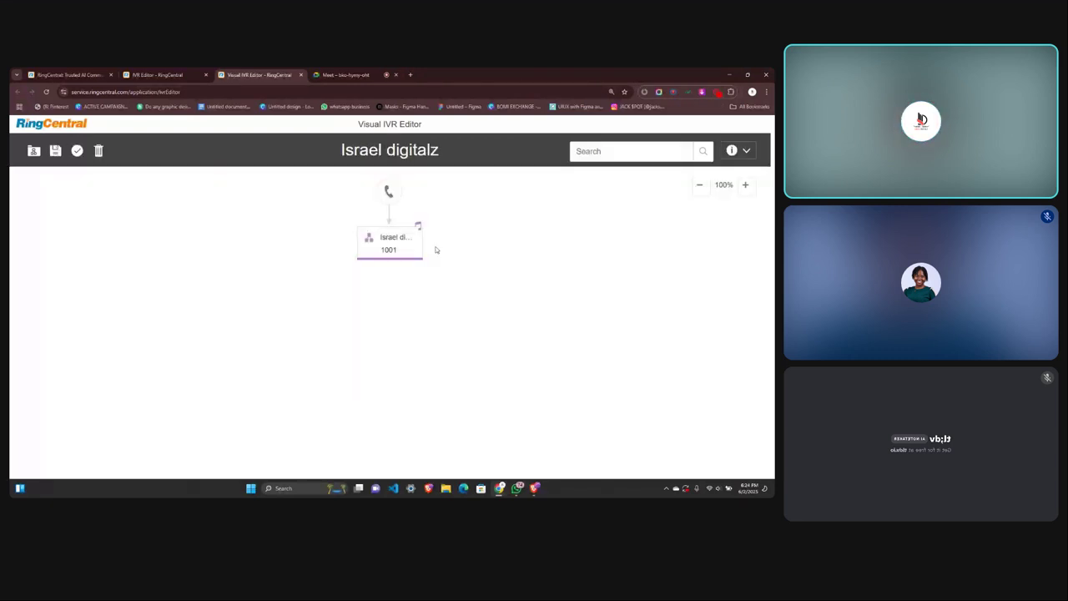
pyautogui.moveTo(407, 252)
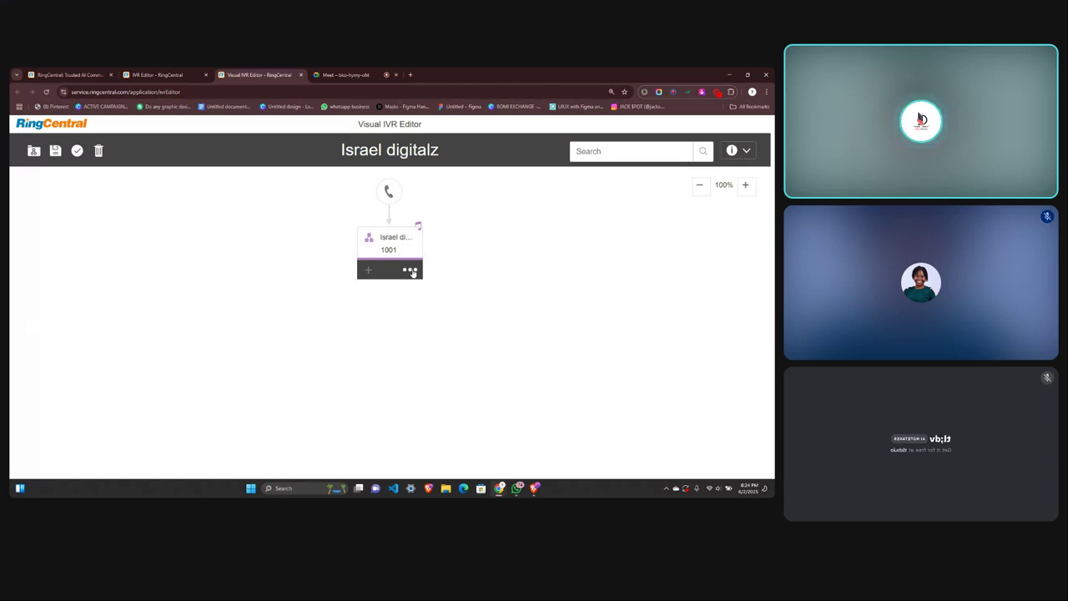
pyautogui.click(411, 271)
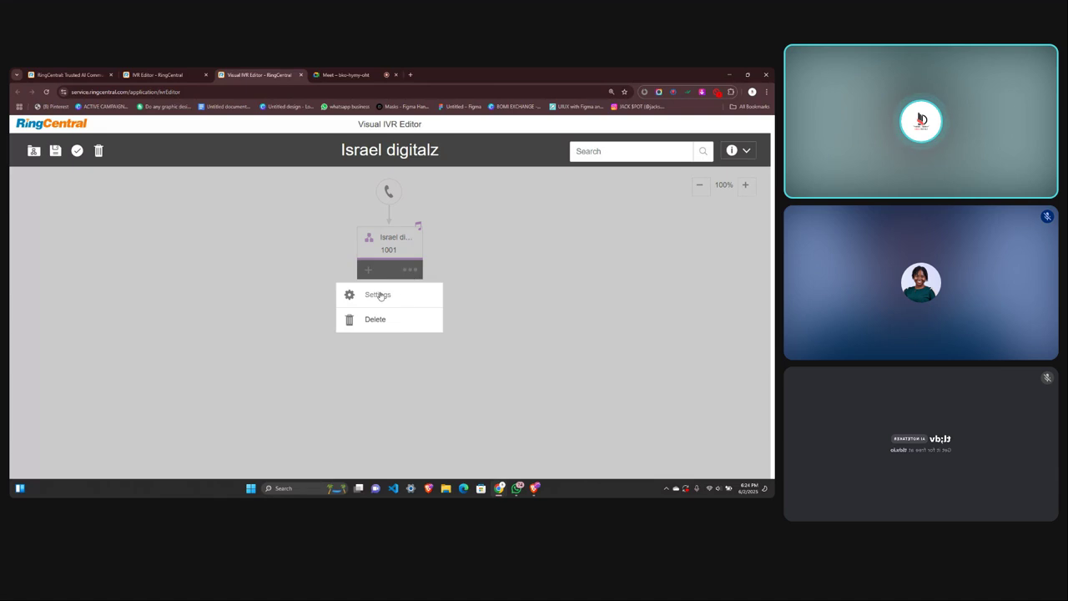
# In the menu's Prompt settings, add 'Israel digitalz, For graphics press 1 for website design press 2'.
pyautogui.click(378, 295)
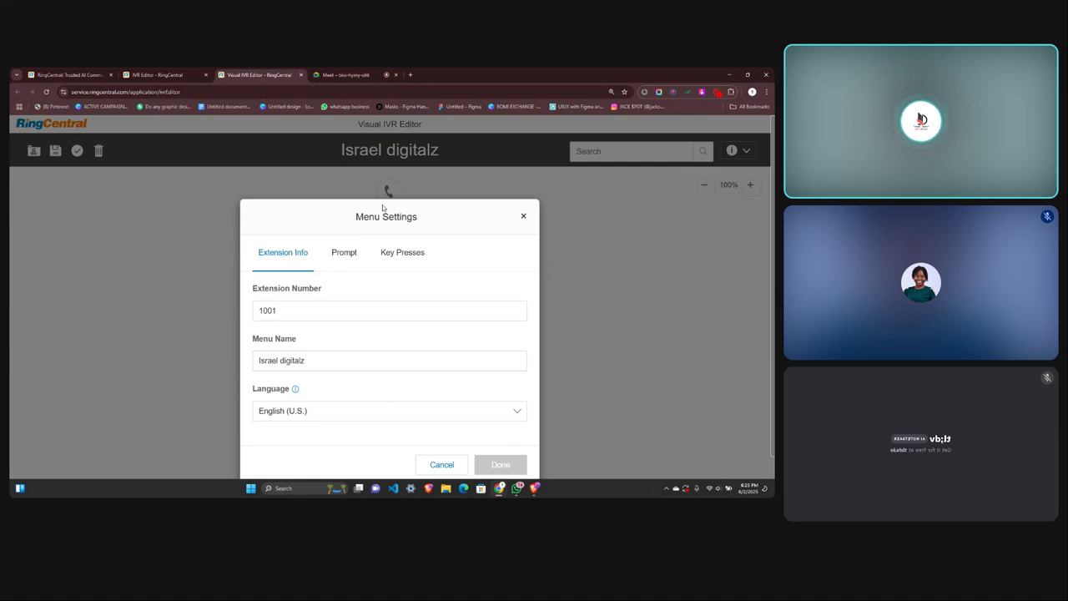
pyautogui.click(345, 252)
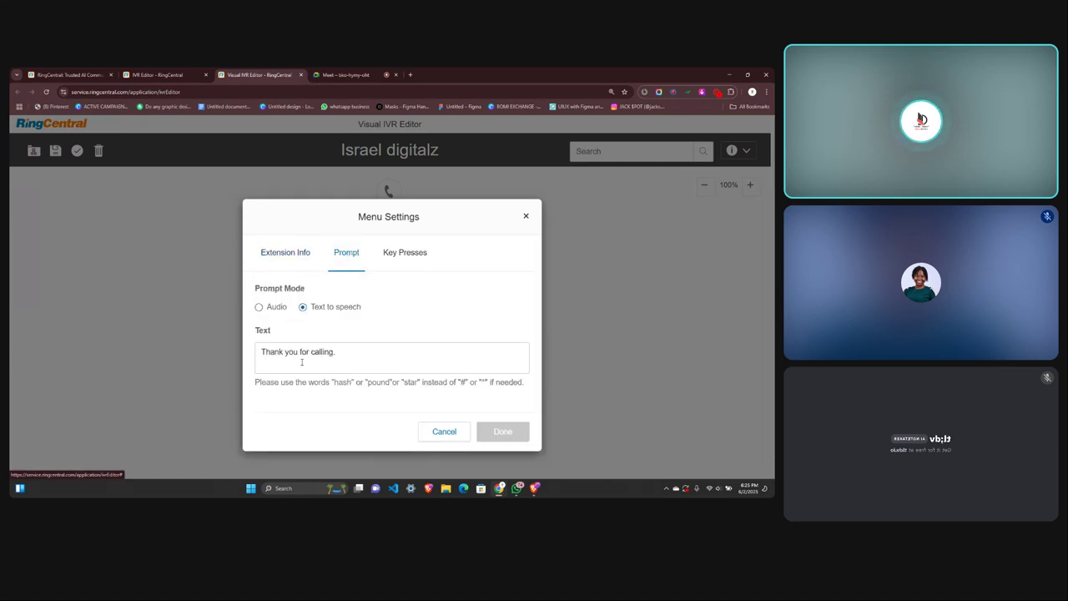
pyautogui.click(337, 354)
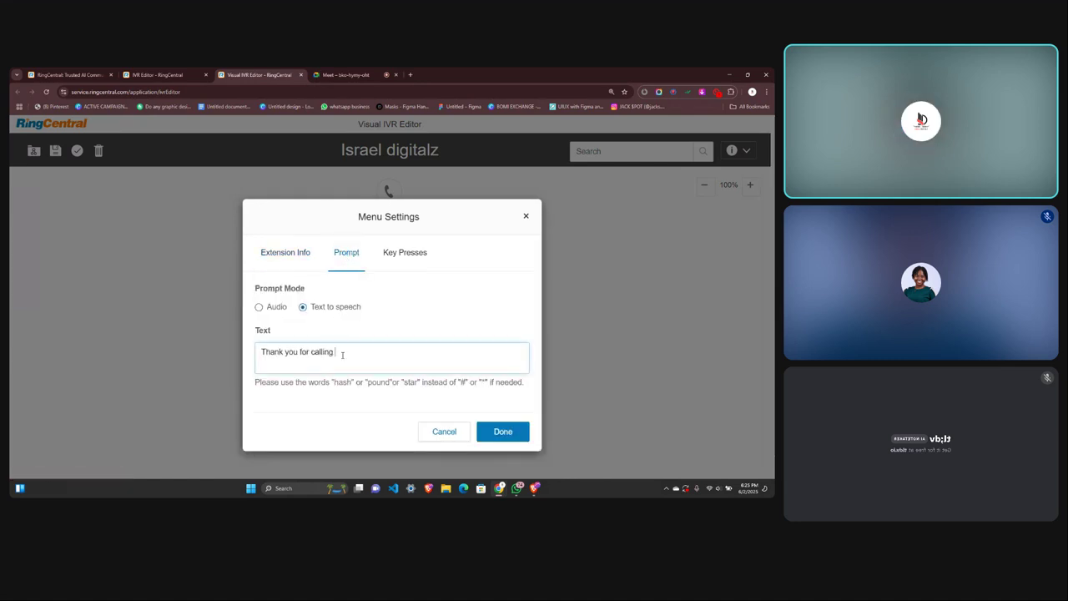
pyautogui.write('Israel digitalz, For graphics press')
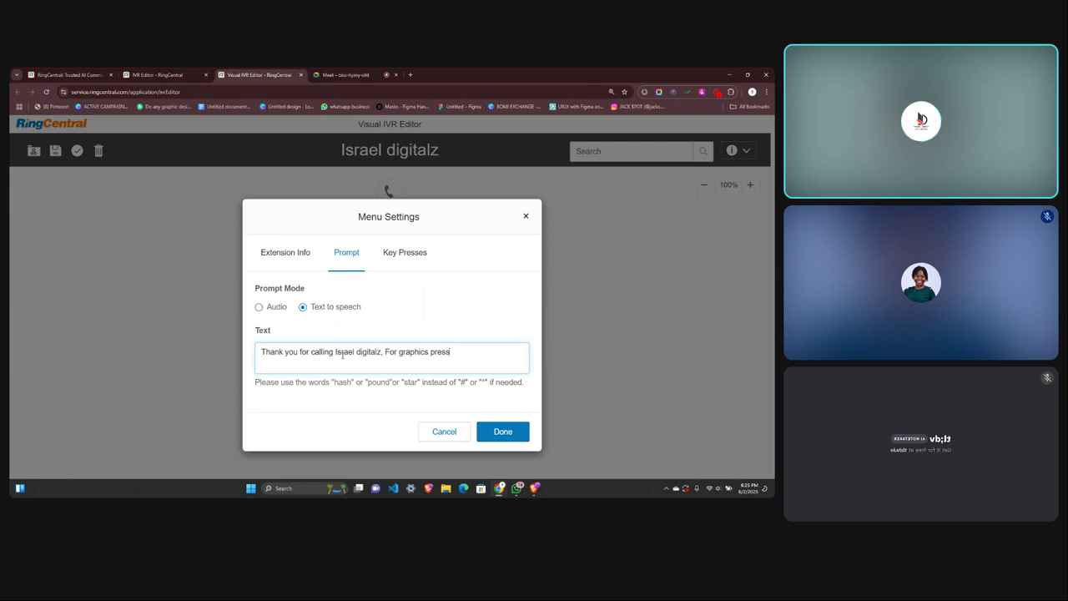
pyautogui.write(' 1 ')
pyautogui.write(' for website desi')
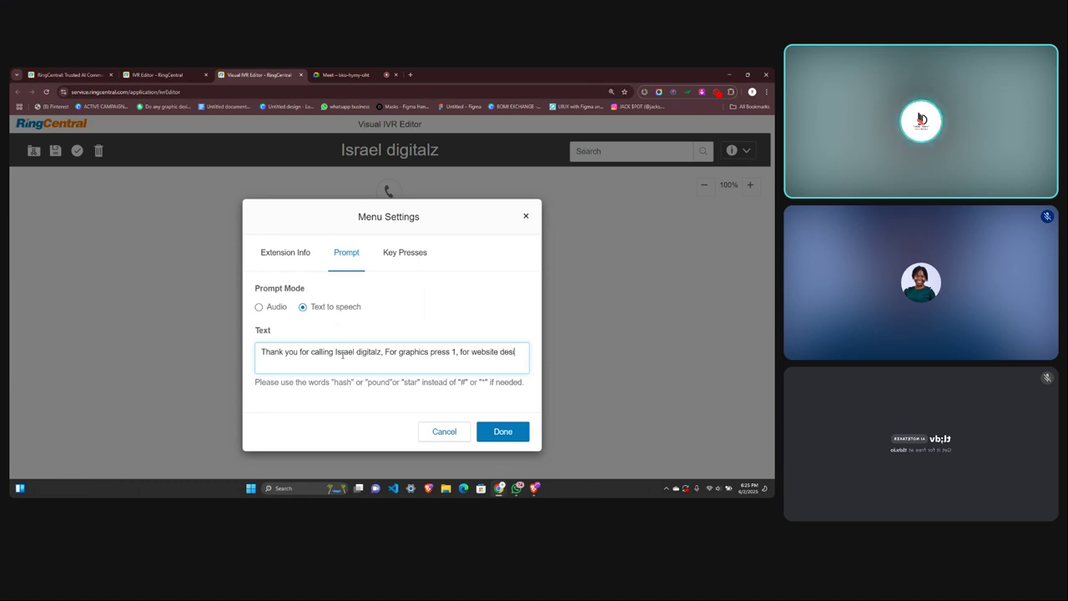
pyautogui.write('gn press')
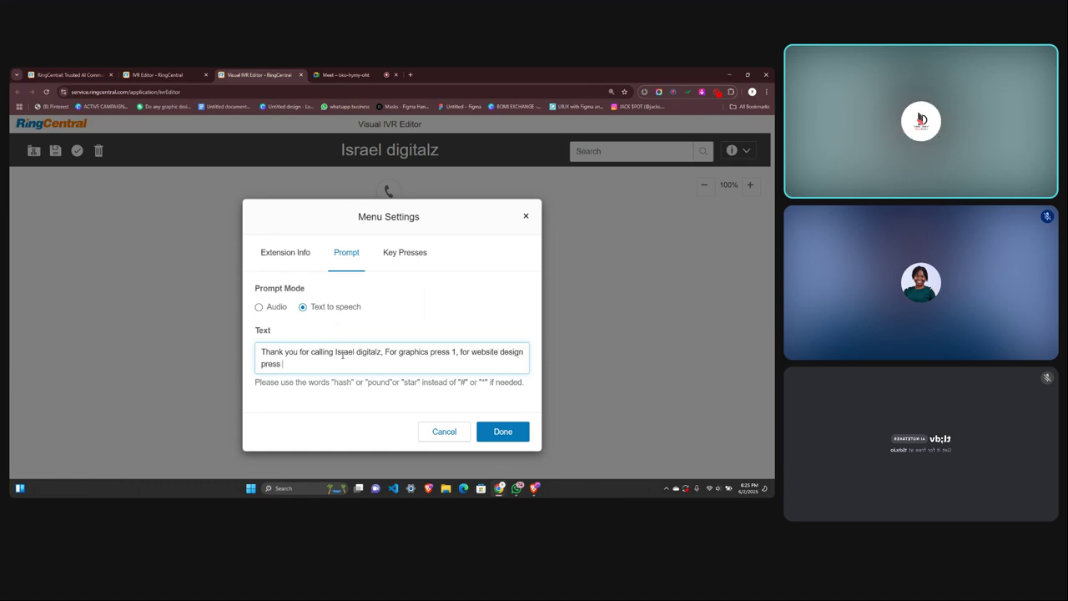
pyautogui.write(' 2')
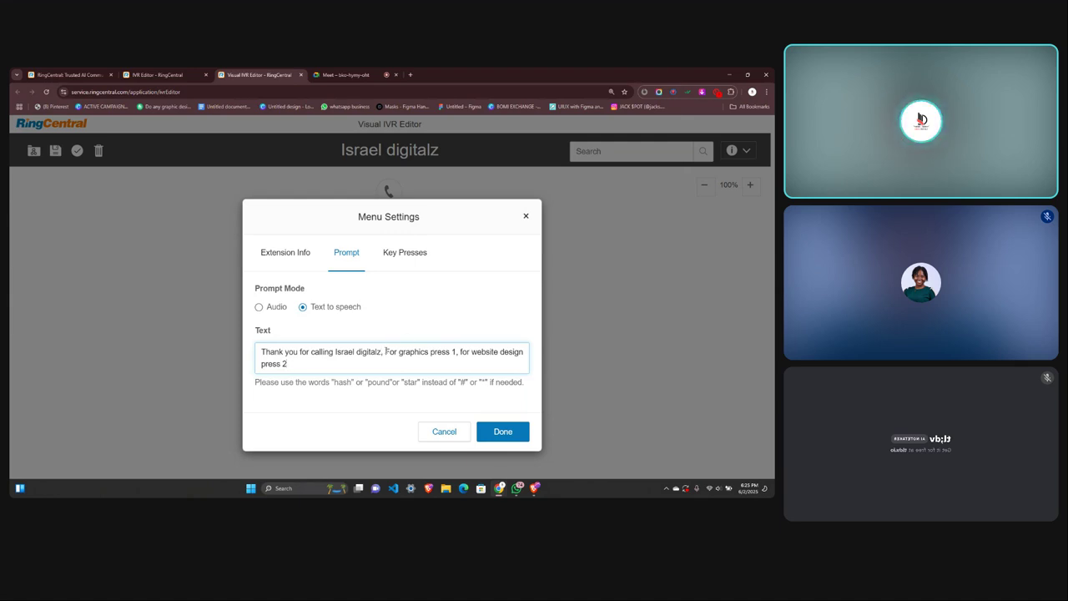
# Put the press 1 and press 2 options on separate lines and end with a period.
pyautogui.click(385, 352)
pyautogui.press('Return')
pyautogui.press('Return')
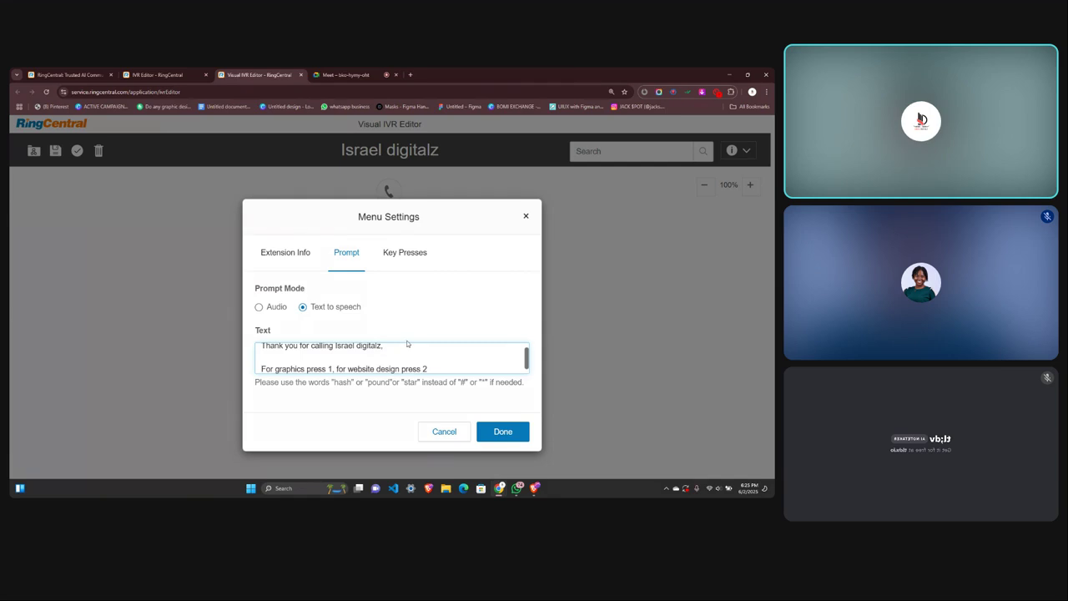
pyautogui.scroll(-1, 403, 357)
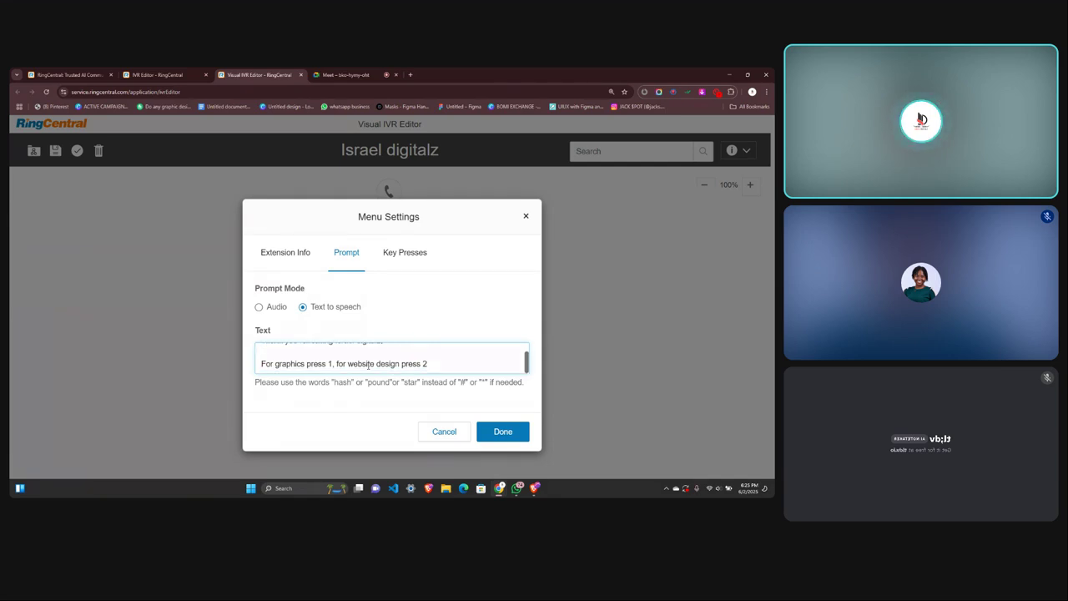
pyautogui.click(338, 363)
pyautogui.press('Return')
pyautogui.press('Return')
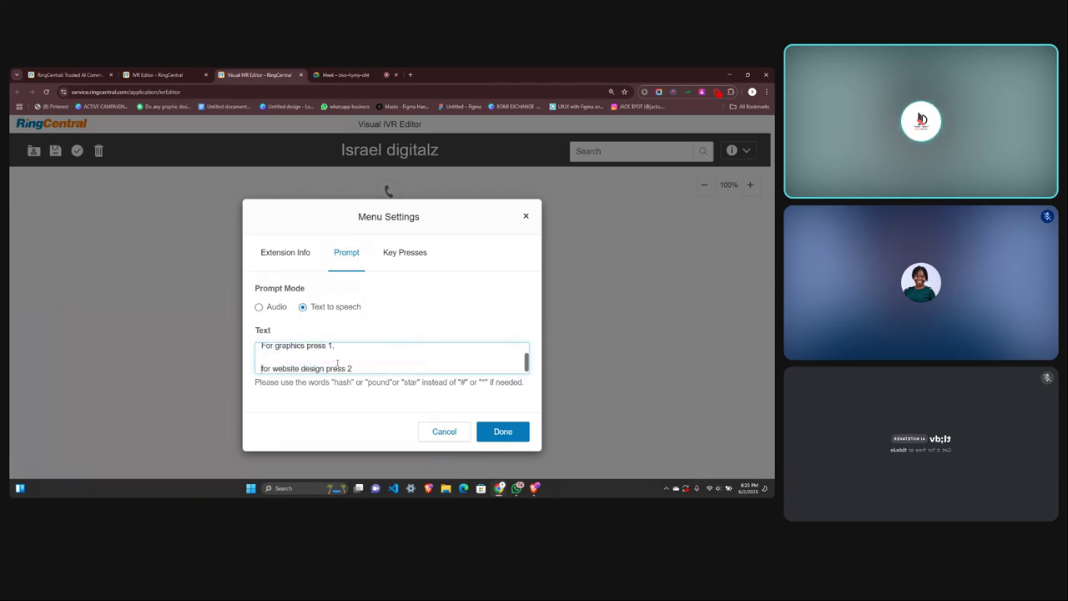
pyautogui.scroll(2, 338, 363)
pyautogui.scroll(-2, 338, 363)
pyautogui.click(361, 363)
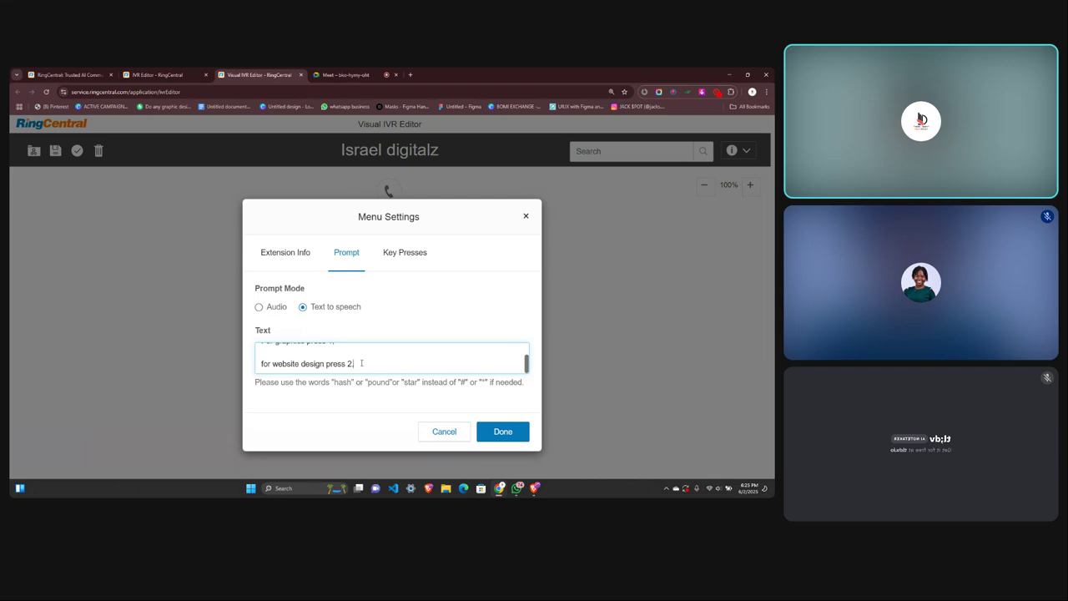
pyautogui.write('.')
pyautogui.press('Return')
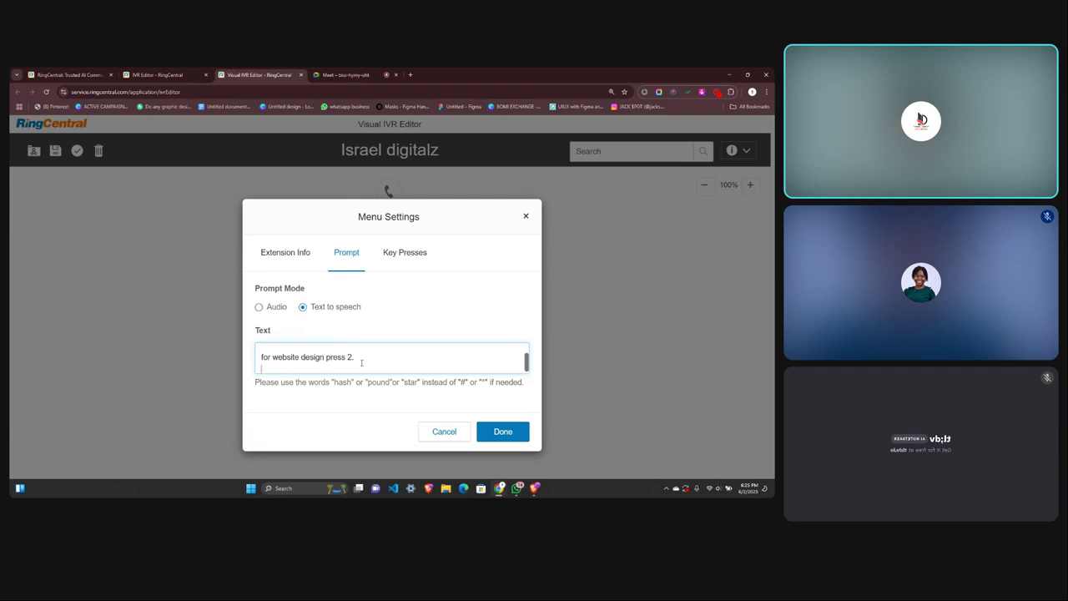